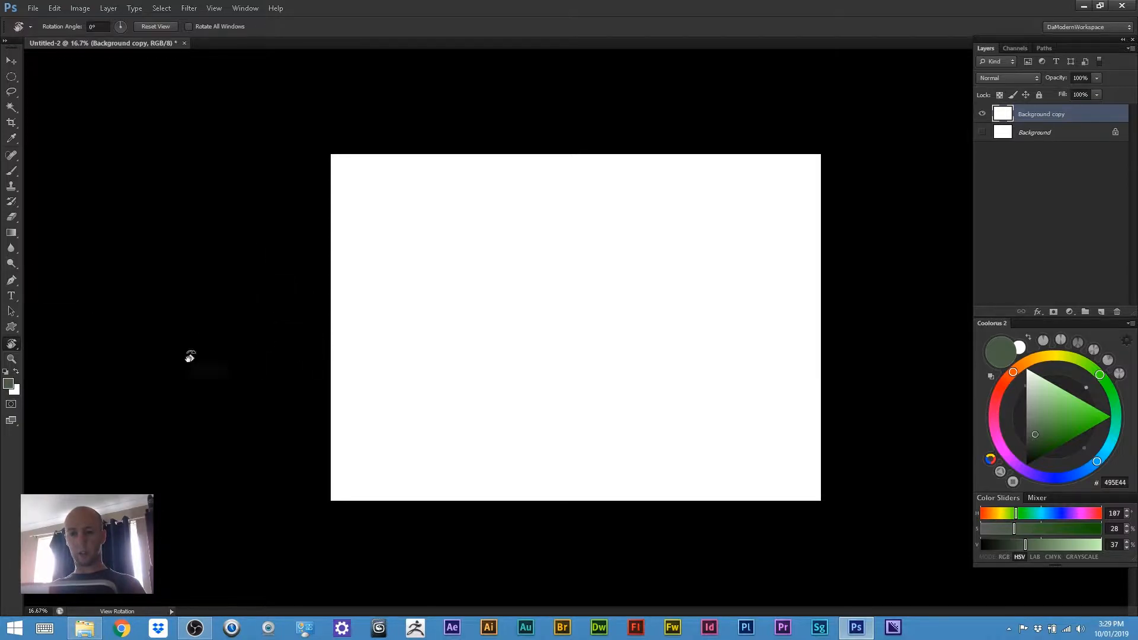
Paint faint strokes in muted mauve 5E4454 near the canvas's topmost corner, using a 200 px brush at 10% opacity
{"action": "left_click_drag", "start_coordinate": [189, 356], "coordinate": [353, 123]}
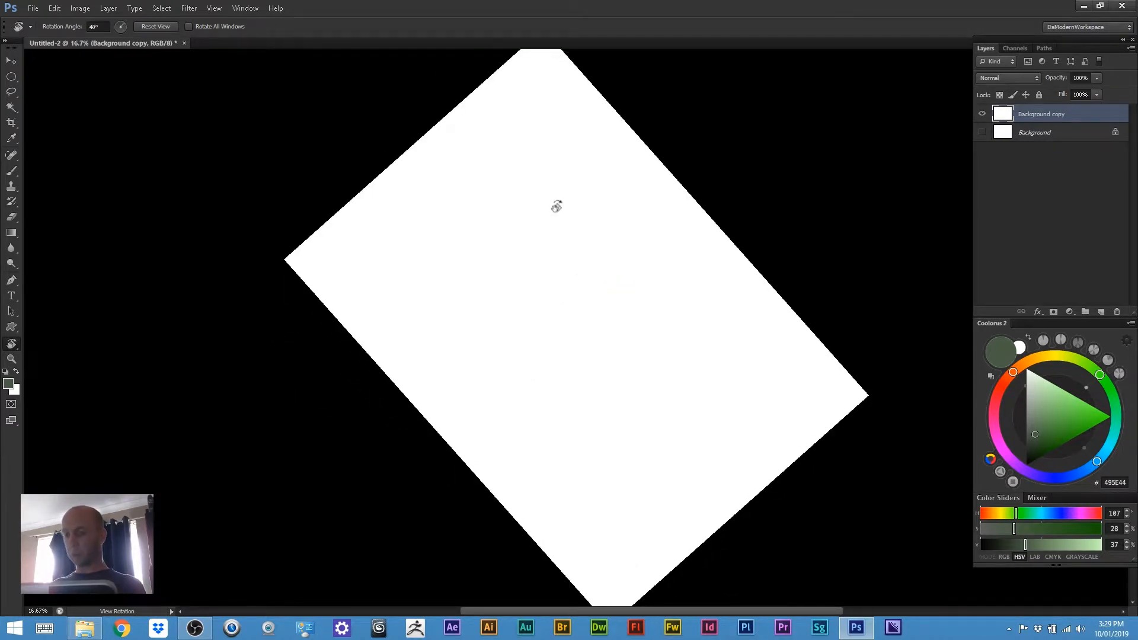
{"action": "key", "text": "b"}
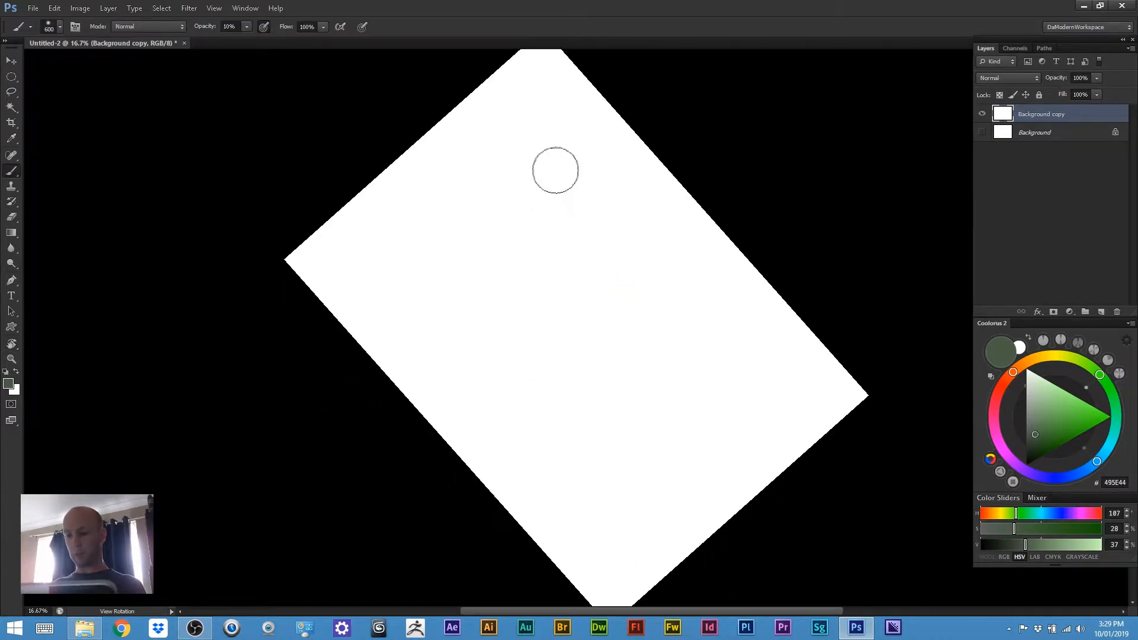
{"action": "key", "text": "bracketleft"}
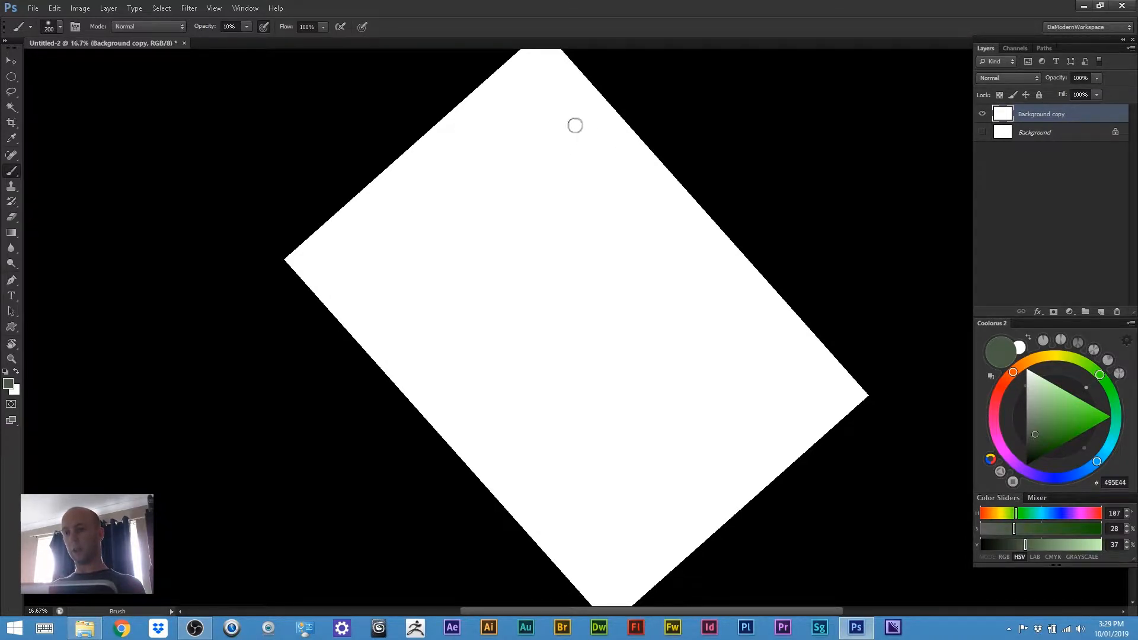
{"action": "left_click", "coordinate": [994, 423]}
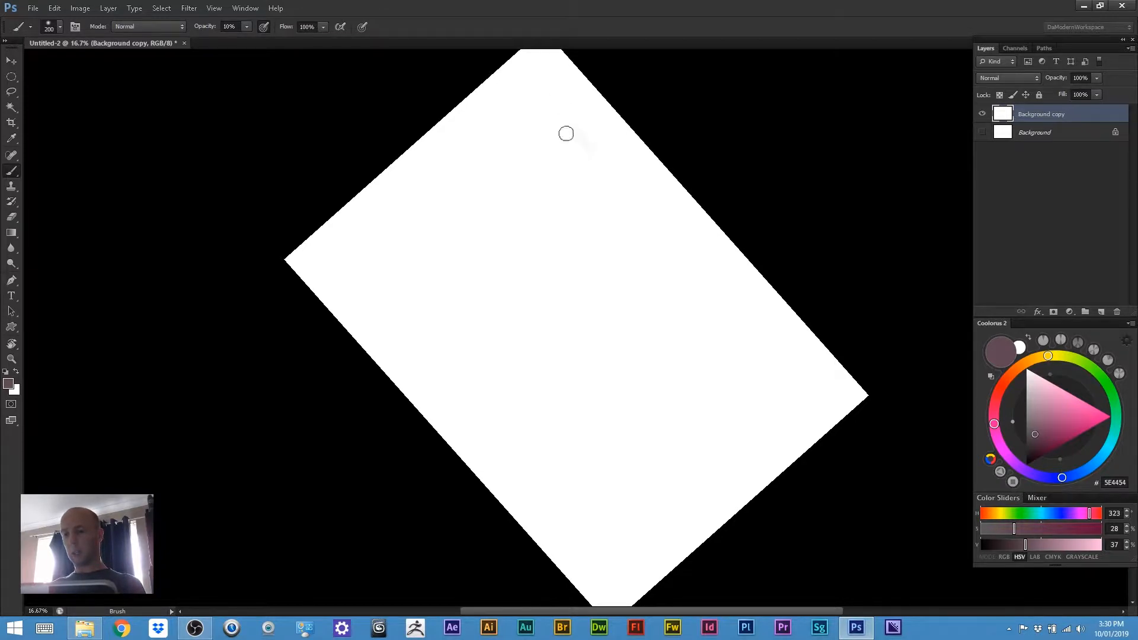
{"action": "left_click_drag", "start_coordinate": [566, 133], "coordinate": [586, 166]}
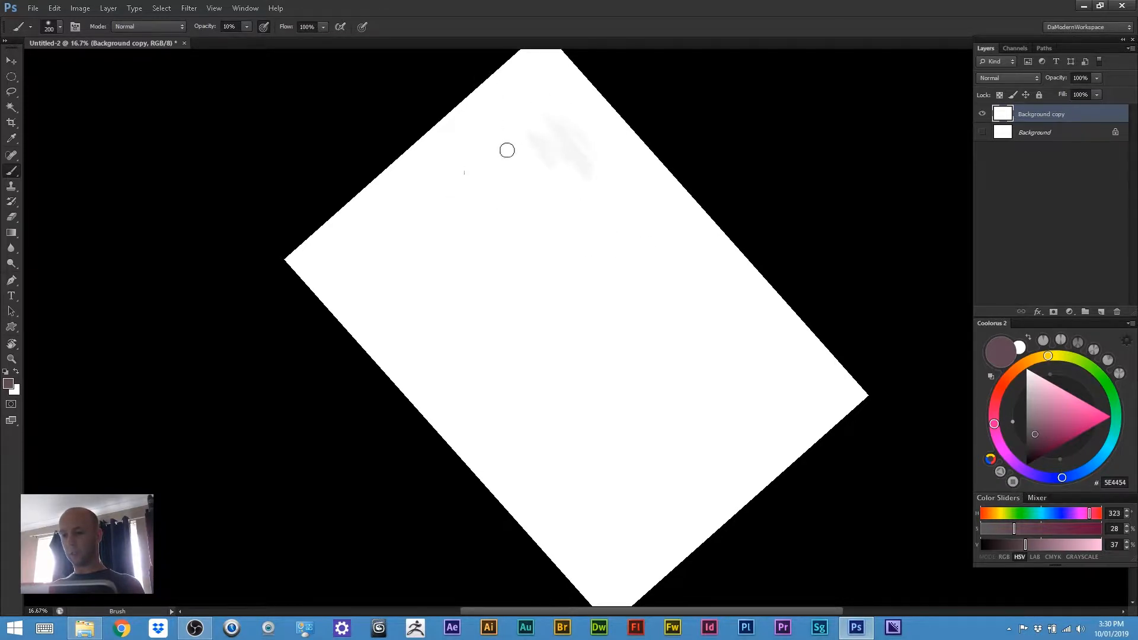
Darken the mauve strokes at 100% opacity with the 200 px brush and broaden them at 70% opacity with a 400 px brush
{"action": "key", "text": "0"}
{"action": "left_click_drag", "start_coordinate": [557, 146], "coordinate": [586, 166]}
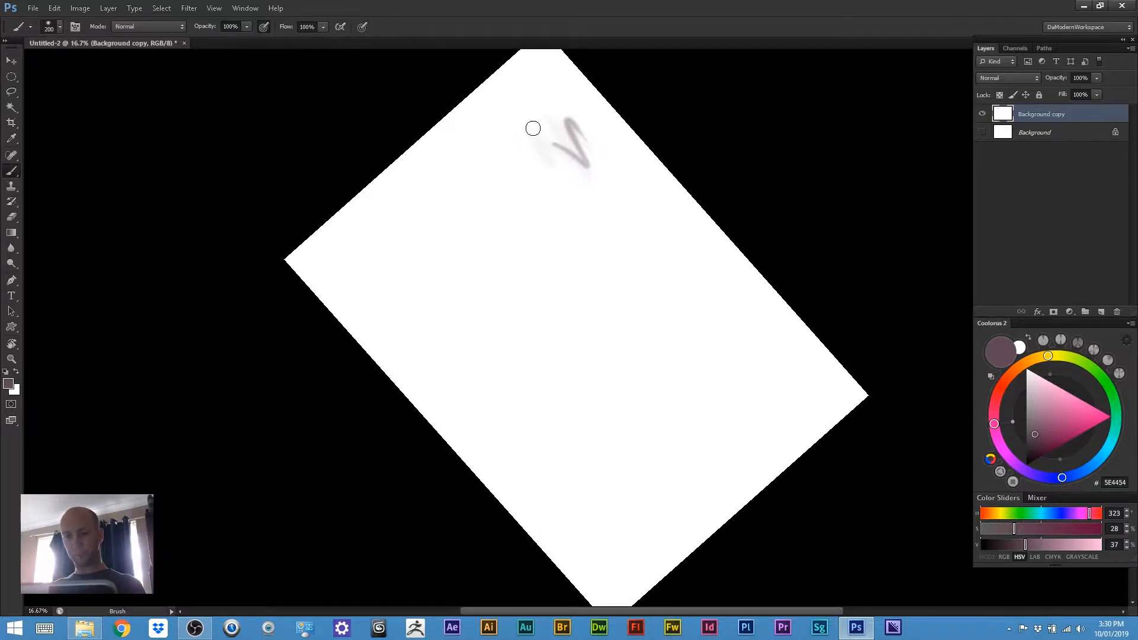
{"action": "key", "text": "bracketright"}
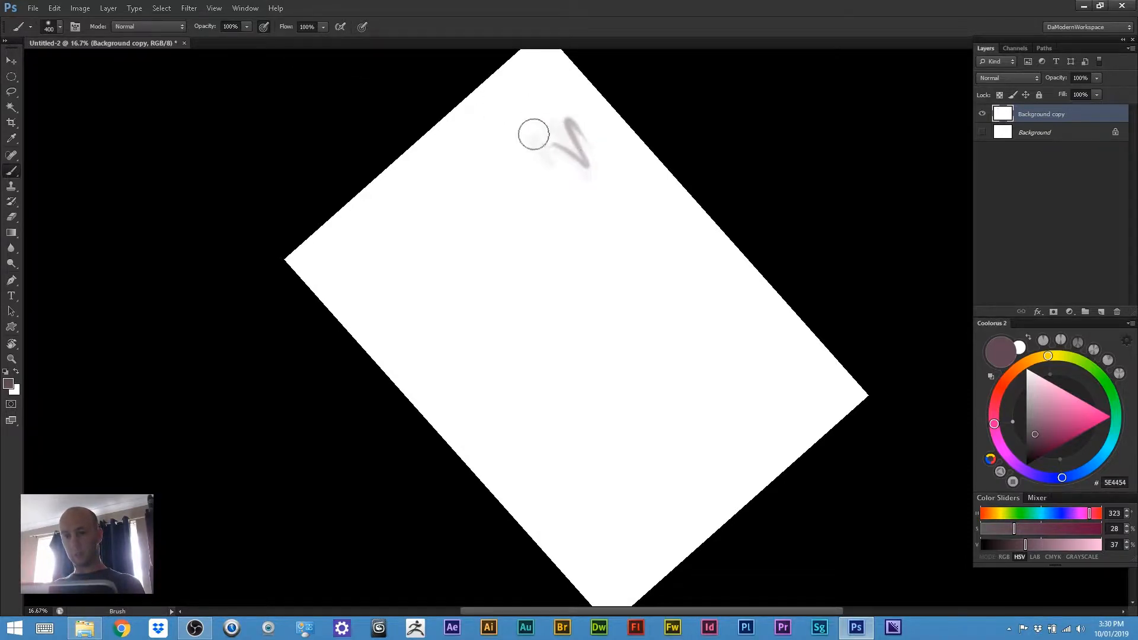
{"action": "key", "text": "7"}
{"action": "mouse_move", "coordinate": [551, 153]}
{"action": "left_mouse_down"}
{"action": "mouse_move", "coordinate": [598, 164]}
{"action": "mouse_move", "coordinate": [574, 123]}
{"action": "mouse_move", "coordinate": [622, 175]}
{"action": "left_mouse_up"}
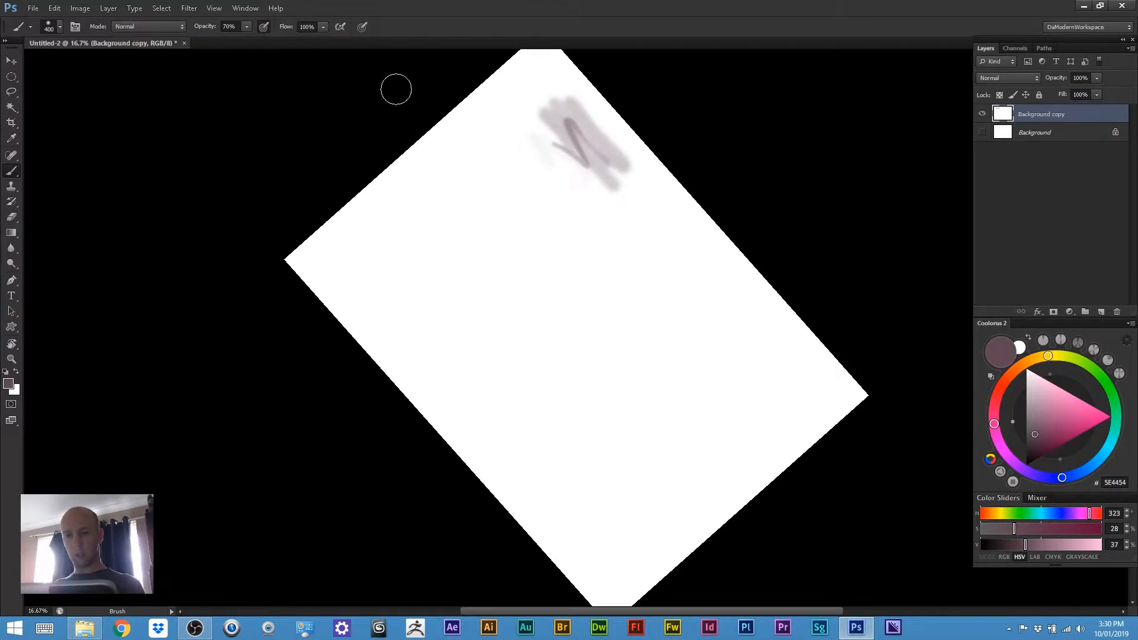
{"action": "mouse_move", "coordinate": [557, 148]}
{"action": "left_mouse_down"}
{"action": "mouse_move", "coordinate": [563, 132]}
{"action": "mouse_move", "coordinate": [579, 165]}
{"action": "mouse_move", "coordinate": [541, 133]}
{"action": "left_mouse_up"}
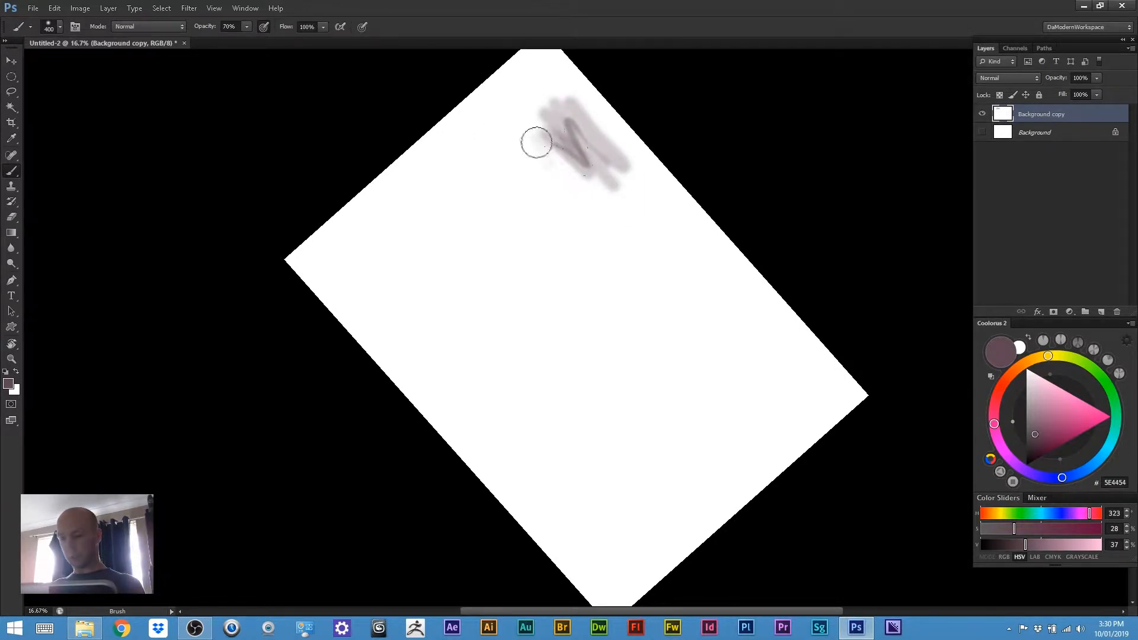
Paint light pink C090AE over and around the mauve patch with a 250 px brush
{"action": "left_click", "coordinate": [1042, 402]}
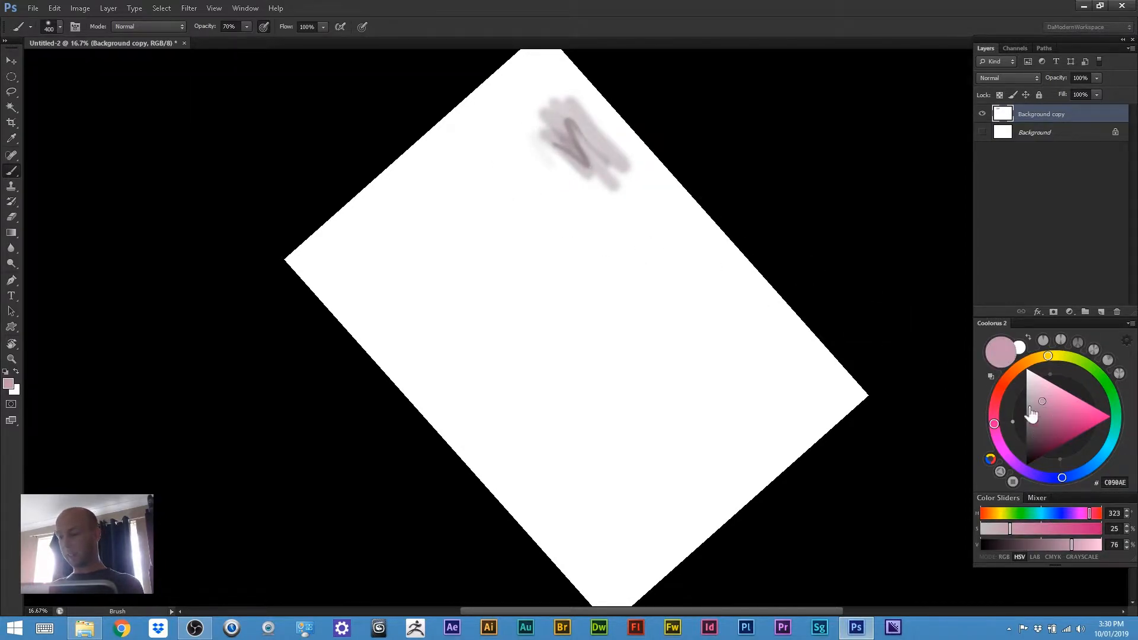
{"action": "key", "text": "bracketleft"}
{"action": "key", "text": "bracketleft"}
{"action": "left_click_drag", "start_coordinate": [567, 103], "coordinate": [598, 195]}
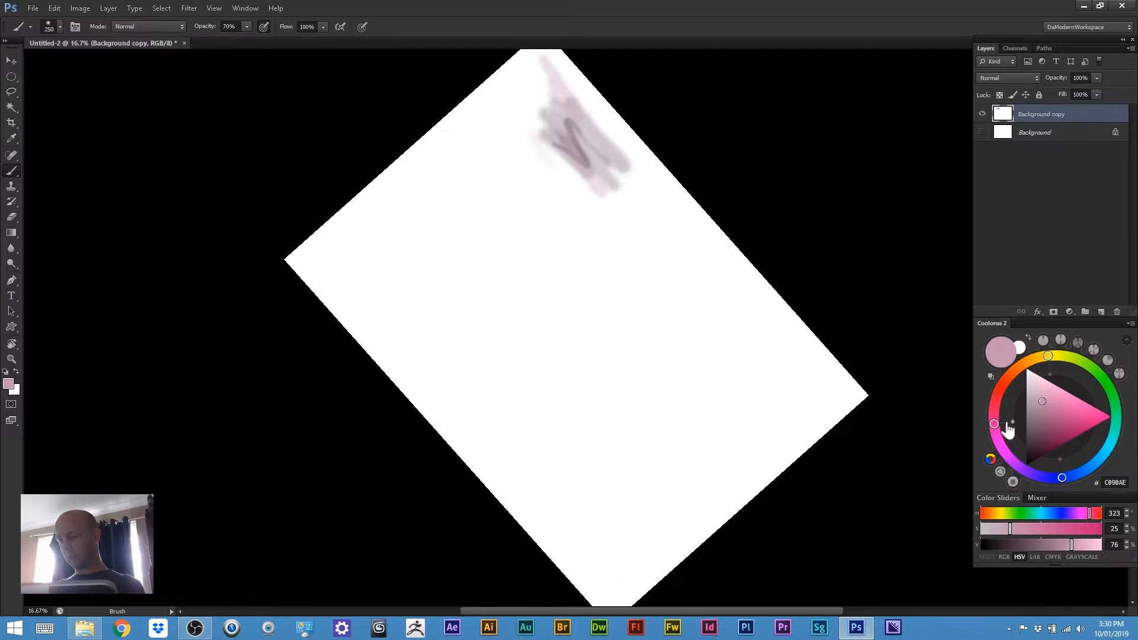
Switch the brush colour to grey-blue 90AAC0 and paint loose strokes across the canvas's topmost corner beside the pink patch
{"action": "left_click_drag", "start_coordinate": [1062, 479], "coordinate": [1095, 473]}
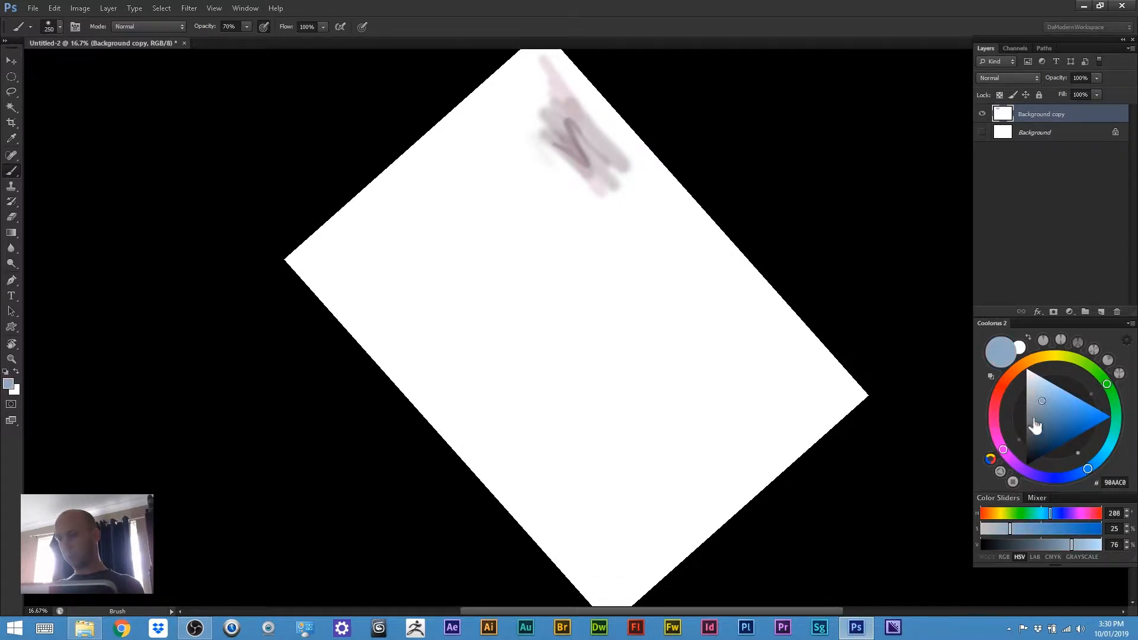
{"action": "mouse_move", "coordinate": [523, 125]}
{"action": "left_mouse_down"}
{"action": "mouse_move", "coordinate": [526, 79]}
{"action": "mouse_move", "coordinate": [551, 65]}
{"action": "mouse_move", "coordinate": [533, 31]}
{"action": "left_mouse_up"}
{"action": "mouse_move", "coordinate": [546, 113]}
{"action": "left_mouse_down"}
{"action": "mouse_move", "coordinate": [516, 85]}
{"action": "mouse_move", "coordinate": [551, 96]}
{"action": "mouse_move", "coordinate": [536, 66]}
{"action": "mouse_move", "coordinate": [560, 51]}
{"action": "mouse_move", "coordinate": [537, 107]}
{"action": "mouse_move", "coordinate": [488, 77]}
{"action": "mouse_move", "coordinate": [525, 125]}
{"action": "mouse_move", "coordinate": [479, 98]}
{"action": "mouse_move", "coordinate": [459, 100]}
{"action": "mouse_move", "coordinate": [516, 143]}
{"action": "mouse_move", "coordinate": [510, 97]}
{"action": "mouse_move", "coordinate": [580, 67]}
{"action": "mouse_move", "coordinate": [504, 129]}
{"action": "left_mouse_up"}
{"action": "mouse_move", "coordinate": [436, 91]}
{"action": "left_mouse_down"}
{"action": "mouse_move", "coordinate": [448, 119]}
{"action": "mouse_move", "coordinate": [421, 101]}
{"action": "left_mouse_up"}
{"action": "mouse_move", "coordinate": [484, 157]}
{"action": "left_mouse_down"}
{"action": "mouse_move", "coordinate": [517, 203]}
{"action": "mouse_move", "coordinate": [382, 136]}
{"action": "mouse_move", "coordinate": [520, 153]}
{"action": "mouse_move", "coordinate": [546, 123]}
{"action": "mouse_move", "coordinate": [491, 50]}
{"action": "left_mouse_up"}
Enlarge the brush to 700 px and spread the grey-blue wash over the mauve patch and down to the canvas's right edge
{"action": "key", "text": "bracketright"}
{"action": "key", "text": "bracketright"}
{"action": "key", "text": "bracketright"}
{"action": "key", "text": "bracketright"}
{"action": "key", "text": "bracketright"}
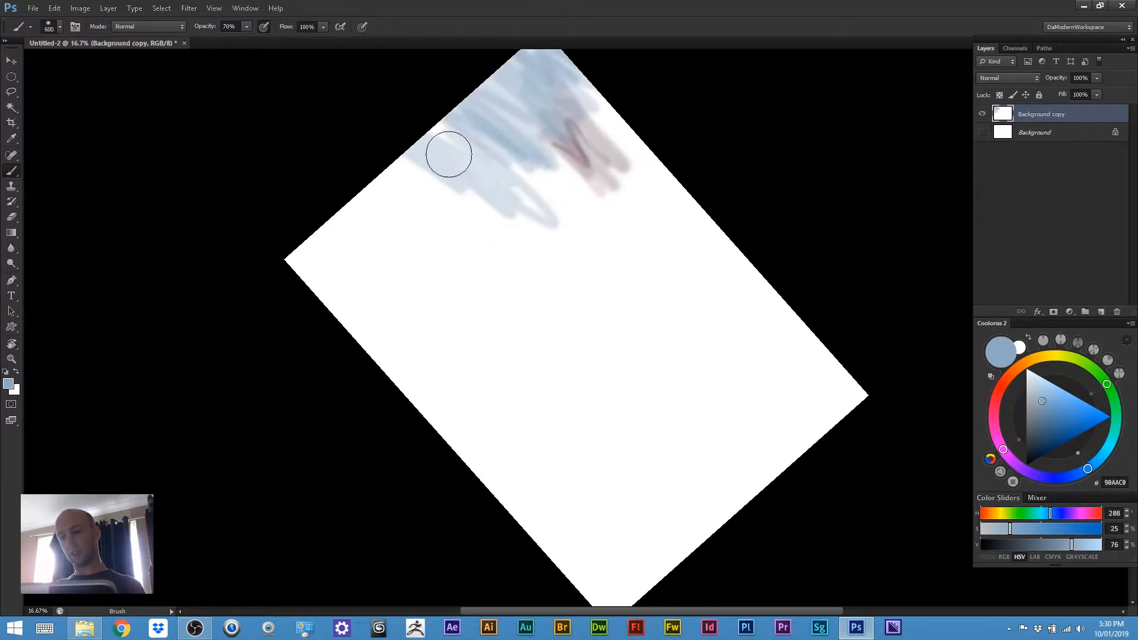
{"action": "mouse_move", "coordinate": [457, 148]}
{"action": "left_mouse_down"}
{"action": "mouse_move", "coordinate": [558, 195]}
{"action": "mouse_move", "coordinate": [657, 210]}
{"action": "mouse_move", "coordinate": [556, 200]}
{"action": "mouse_move", "coordinate": [627, 219]}
{"action": "mouse_move", "coordinate": [549, 102]}
{"action": "mouse_move", "coordinate": [572, 98]}
{"action": "mouse_move", "coordinate": [692, 205]}
{"action": "mouse_move", "coordinate": [602, 96]}
{"action": "mouse_move", "coordinate": [622, 164]}
{"action": "mouse_move", "coordinate": [593, 174]}
{"action": "mouse_move", "coordinate": [524, 136]}
{"action": "mouse_move", "coordinate": [733, 247]}
{"action": "mouse_move", "coordinate": [393, 81]}
{"action": "left_mouse_up"}
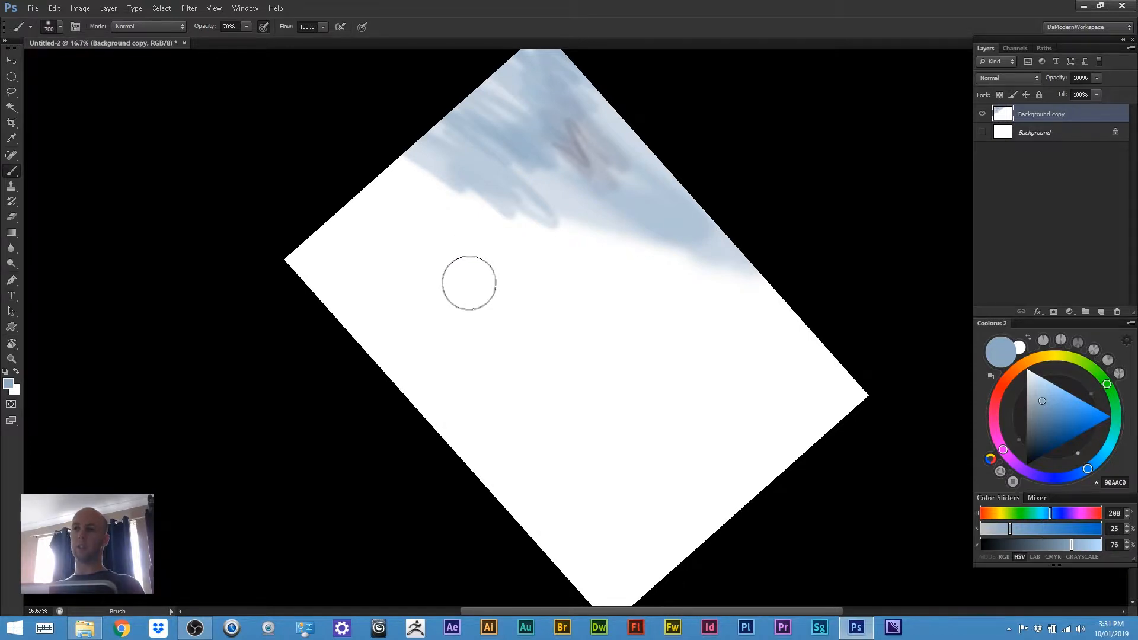
{"action": "left_click_drag", "start_coordinate": [491, 198], "coordinate": [622, 241]}
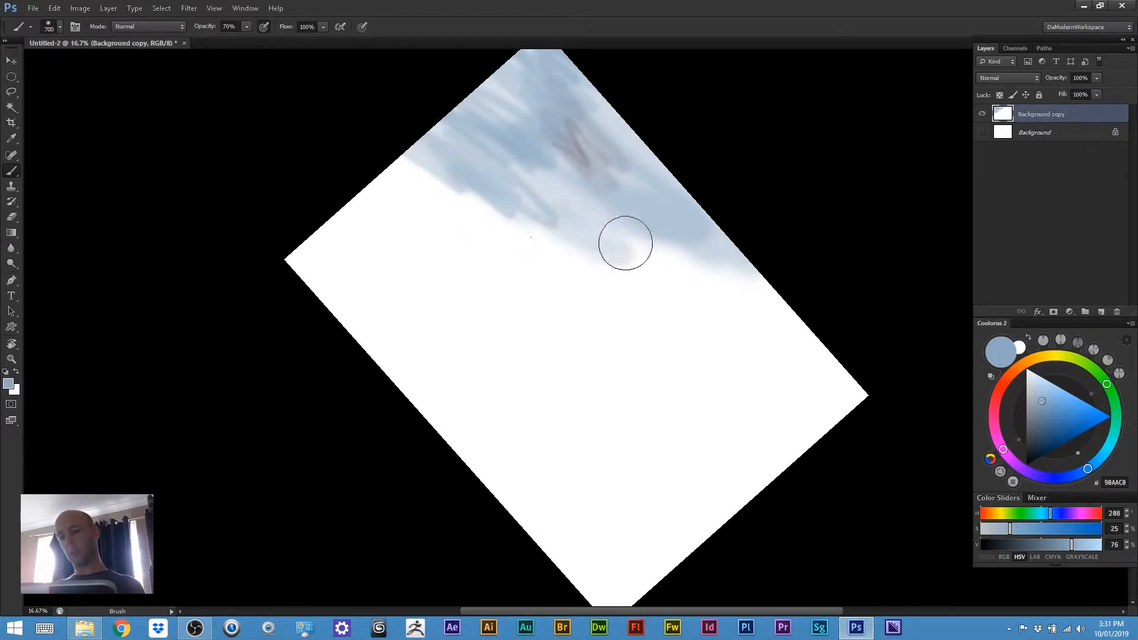
{"action": "mouse_move", "coordinate": [417, 142]}
{"action": "left_mouse_down"}
{"action": "mouse_move", "coordinate": [552, 248]}
{"action": "mouse_move", "coordinate": [659, 247]}
{"action": "mouse_move", "coordinate": [763, 278]}
{"action": "left_mouse_up"}
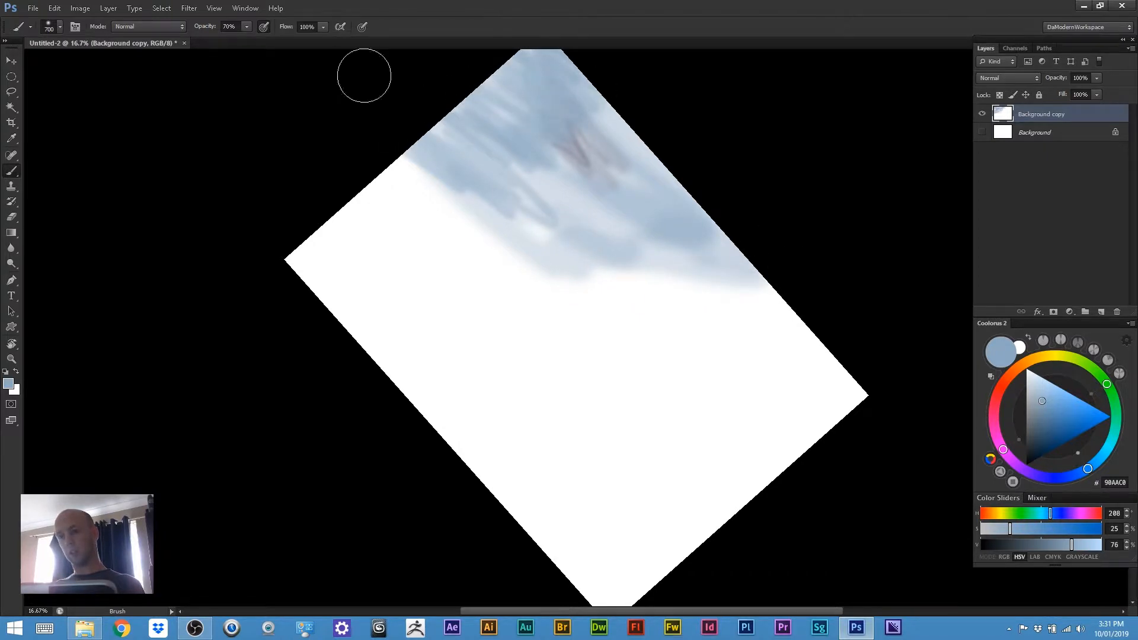
Extend the grey-blue wash along the right edge toward the far corner and fill in its lighter gaps and lower boundary
{"action": "left_click_drag", "start_coordinate": [676, 216], "coordinate": [825, 364]}
{"action": "left_click_drag", "start_coordinate": [391, 155], "coordinate": [429, 193]}
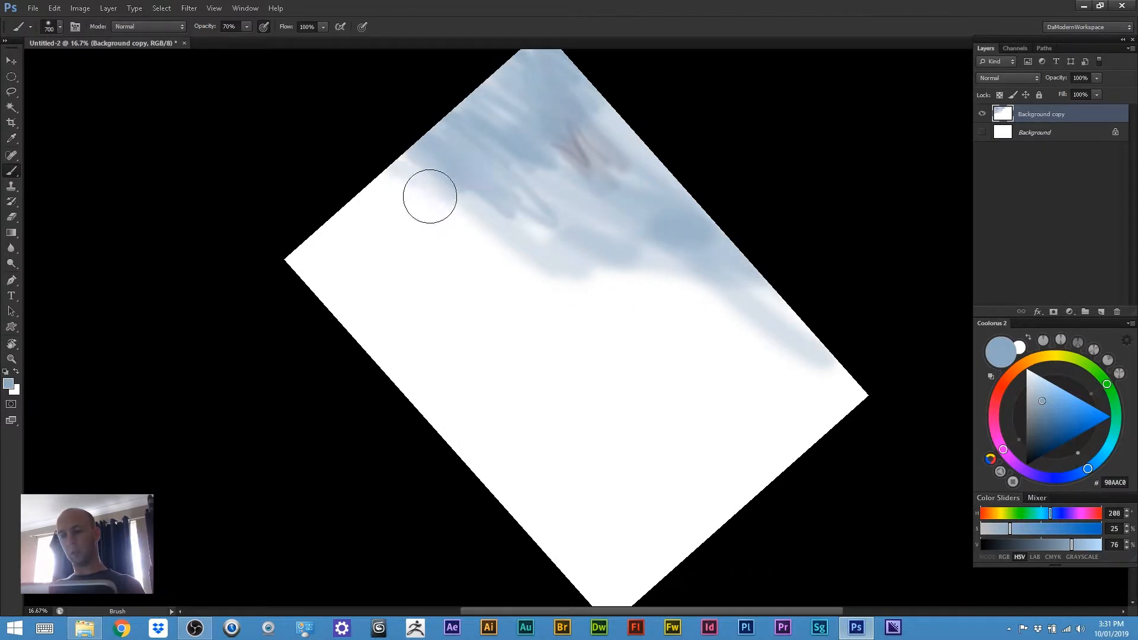
{"action": "left_click_drag", "start_coordinate": [604, 204], "coordinate": [652, 148]}
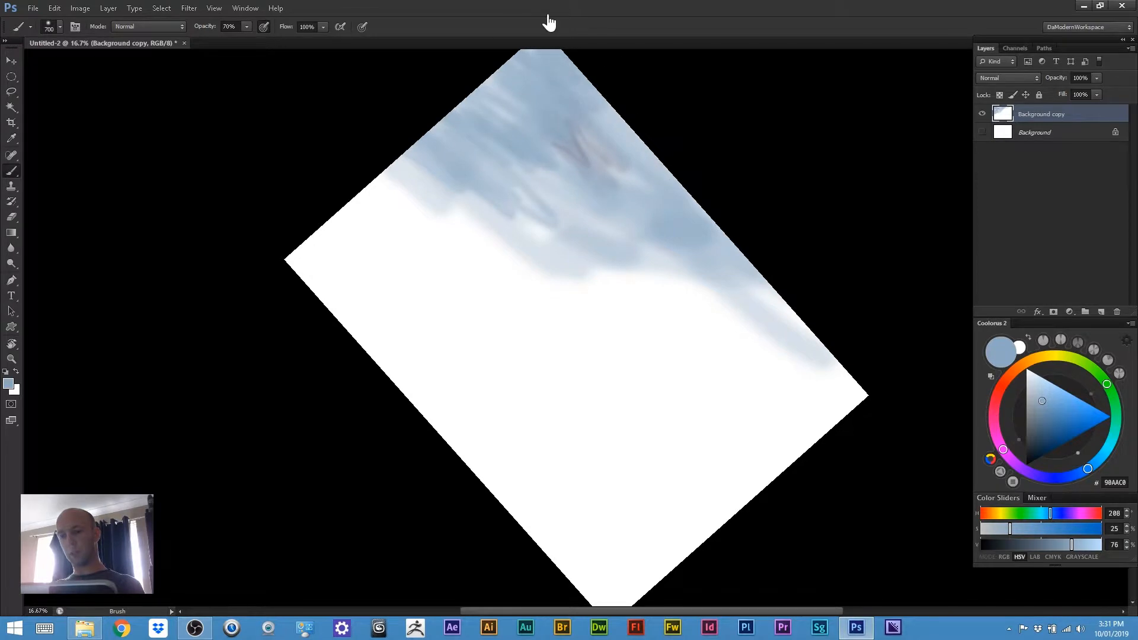
{"action": "left_click_drag", "start_coordinate": [660, 271], "coordinate": [640, 235]}
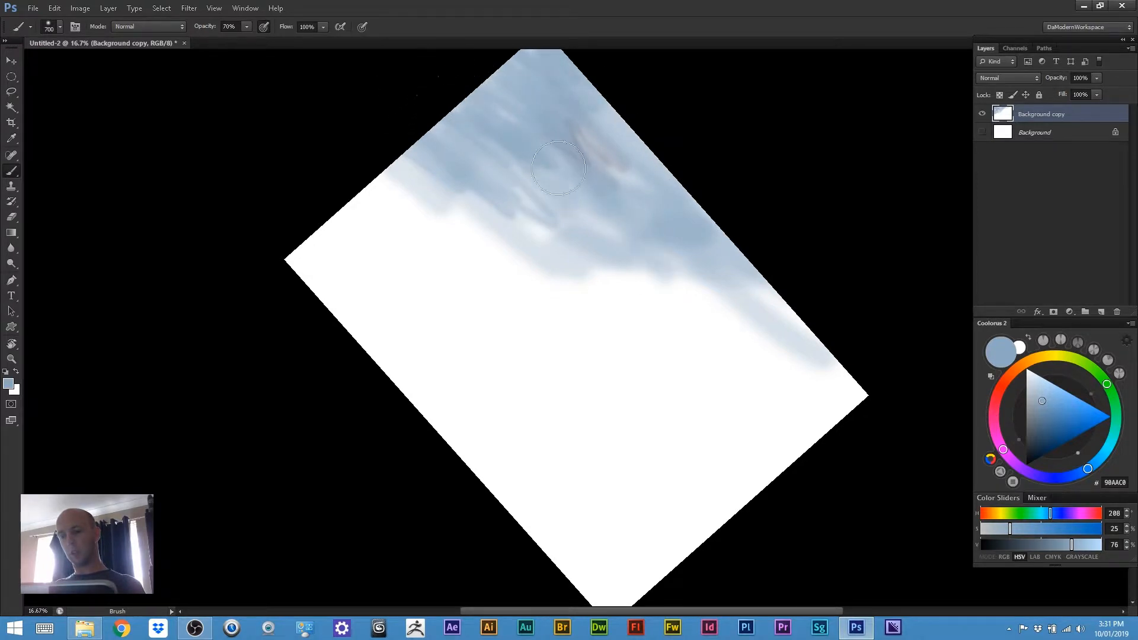
{"action": "left_click_drag", "start_coordinate": [554, 188], "coordinate": [533, 215]}
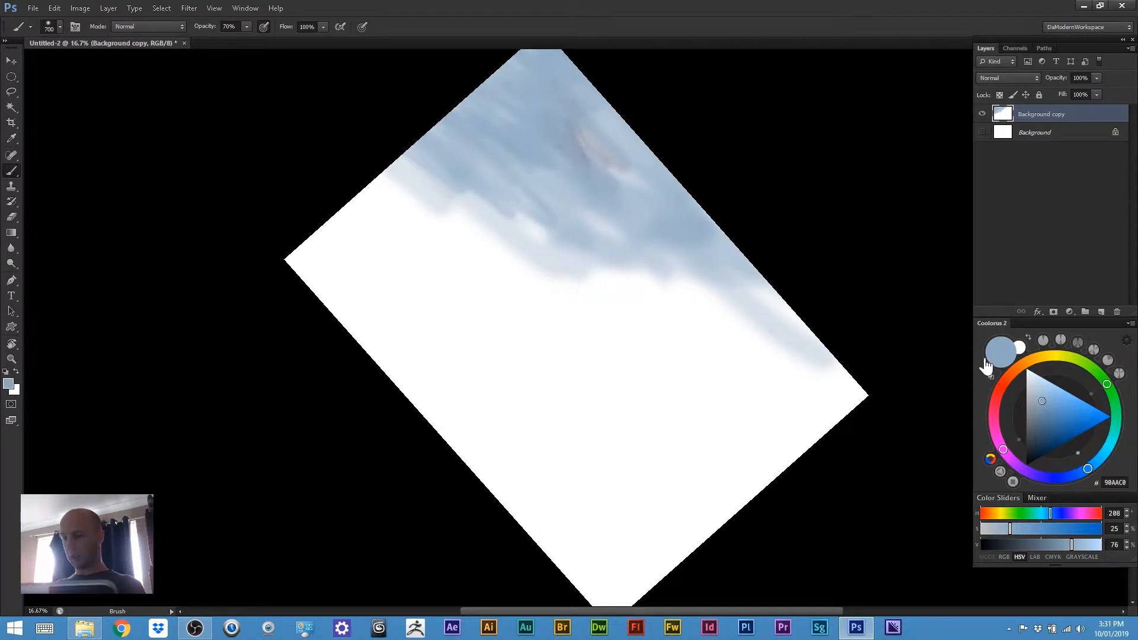
Set the brush to 300 px and deep blue 4154AB, and paint a first stroke on the right side of the grey-blue wash
{"action": "left_click", "coordinate": [995, 435]}
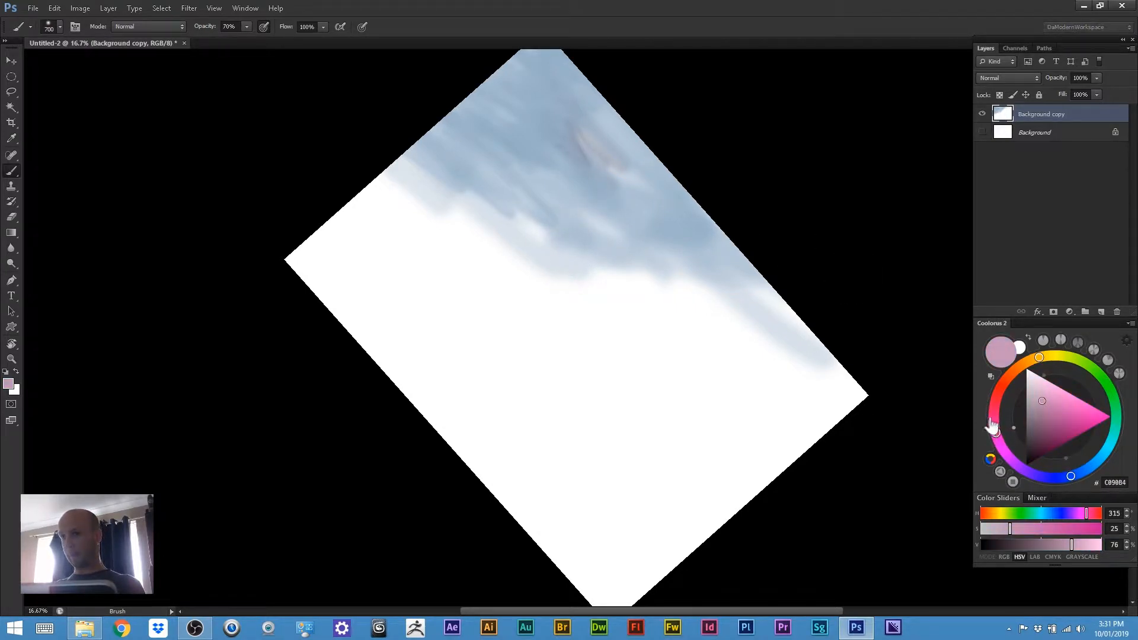
{"action": "left_click", "coordinate": [1055, 400]}
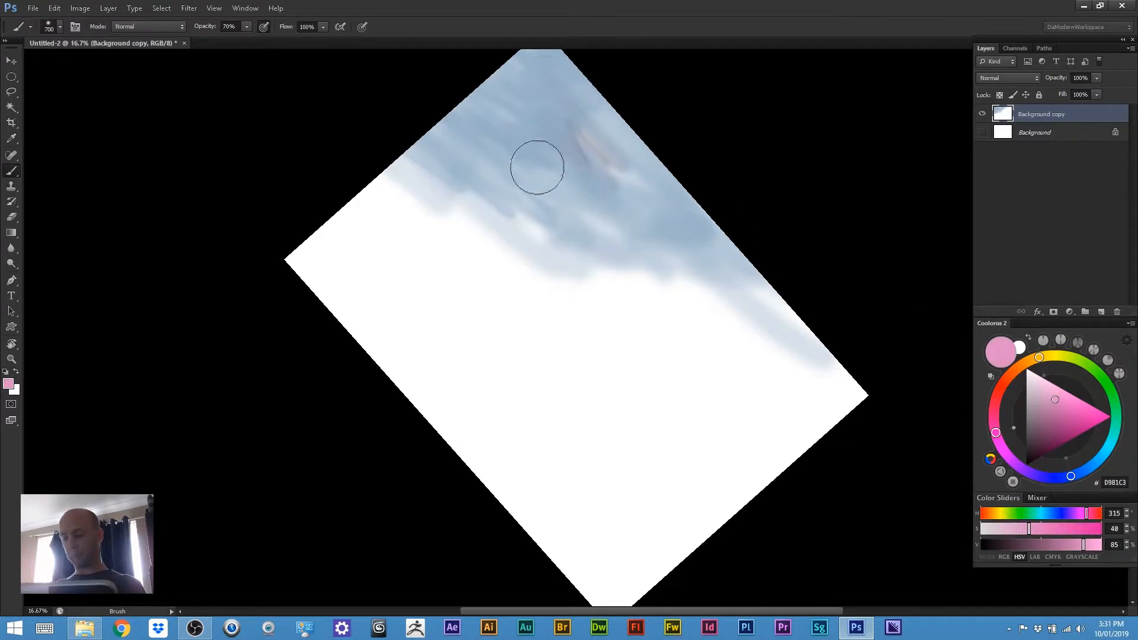
{"action": "key", "text": "bracketleft"}
{"action": "key", "text": "bracketleft"}
{"action": "key", "text": "bracketleft"}
{"action": "key", "text": "bracketleft"}
{"action": "left_click", "coordinate": [1072, 477]}
{"action": "left_click_drag", "start_coordinate": [1073, 481], "coordinate": [1065, 477]}
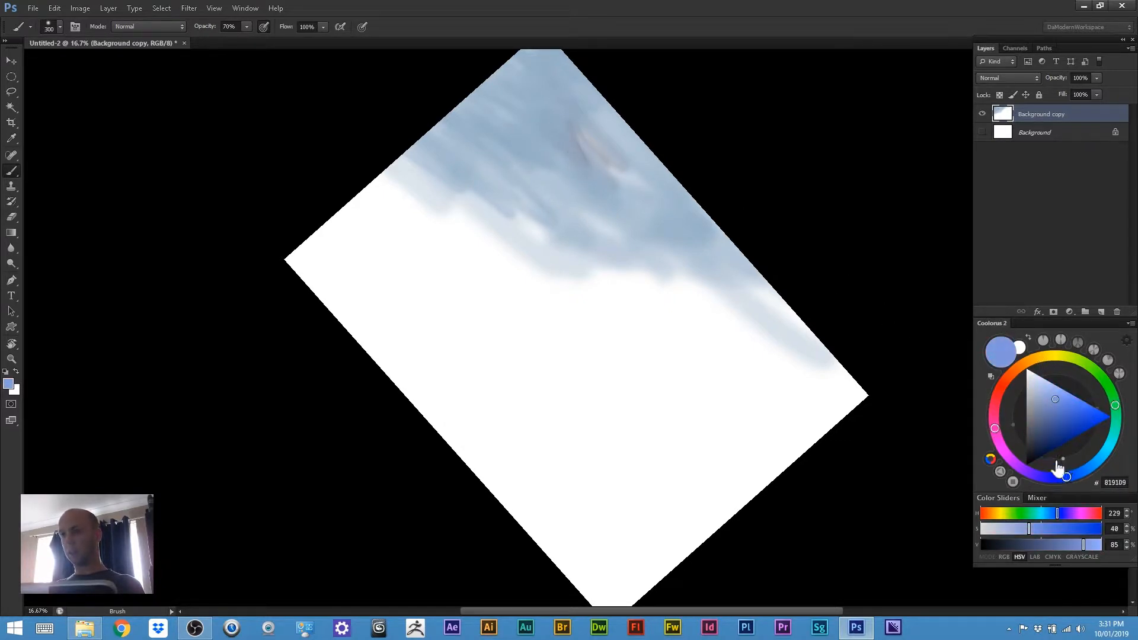
{"action": "left_click_drag", "start_coordinate": [1054, 405], "coordinate": [1060, 422]}
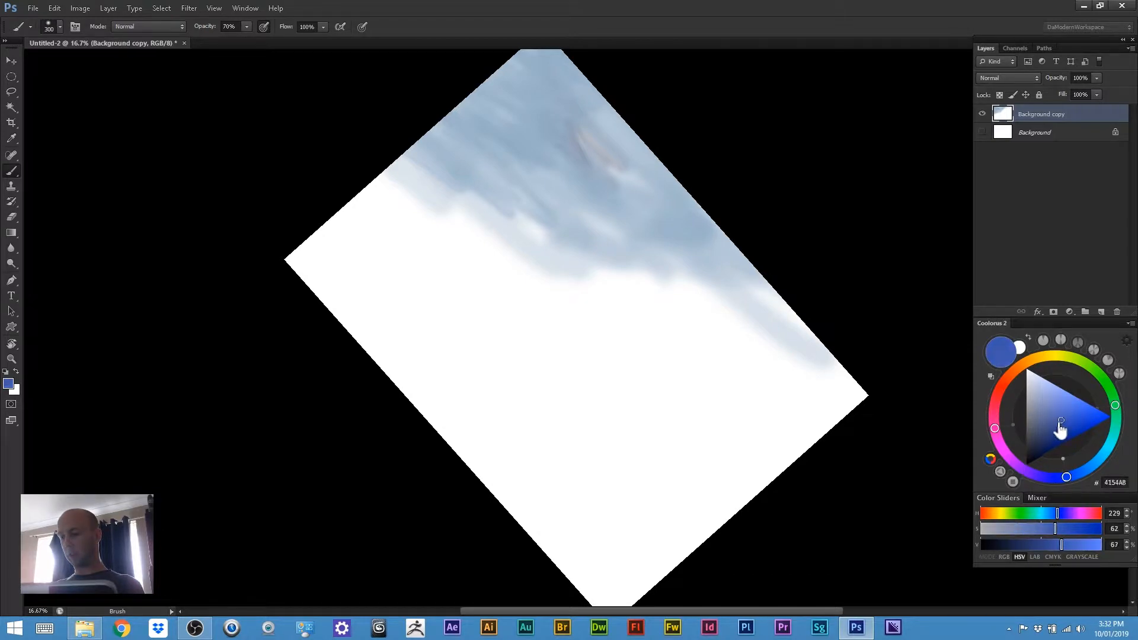
{"action": "mouse_move", "coordinate": [660, 220]}
{"action": "left_mouse_down"}
{"action": "mouse_move", "coordinate": [721, 239]}
{"action": "mouse_move", "coordinate": [653, 152]}
{"action": "mouse_move", "coordinate": [707, 248]}
{"action": "mouse_move", "coordinate": [641, 195]}
{"action": "mouse_move", "coordinate": [665, 247]}
{"action": "mouse_move", "coordinate": [660, 221]}
{"action": "left_mouse_up"}
Enlarge the brush to 900 px and paint a broad deep blue area along the canvas's right edge, blending it into the grey-blue wash
{"action": "key", "text": "bracketright"}
{"action": "key", "text": "bracketright"}
{"action": "right_click", "coordinate": [626, 208]}
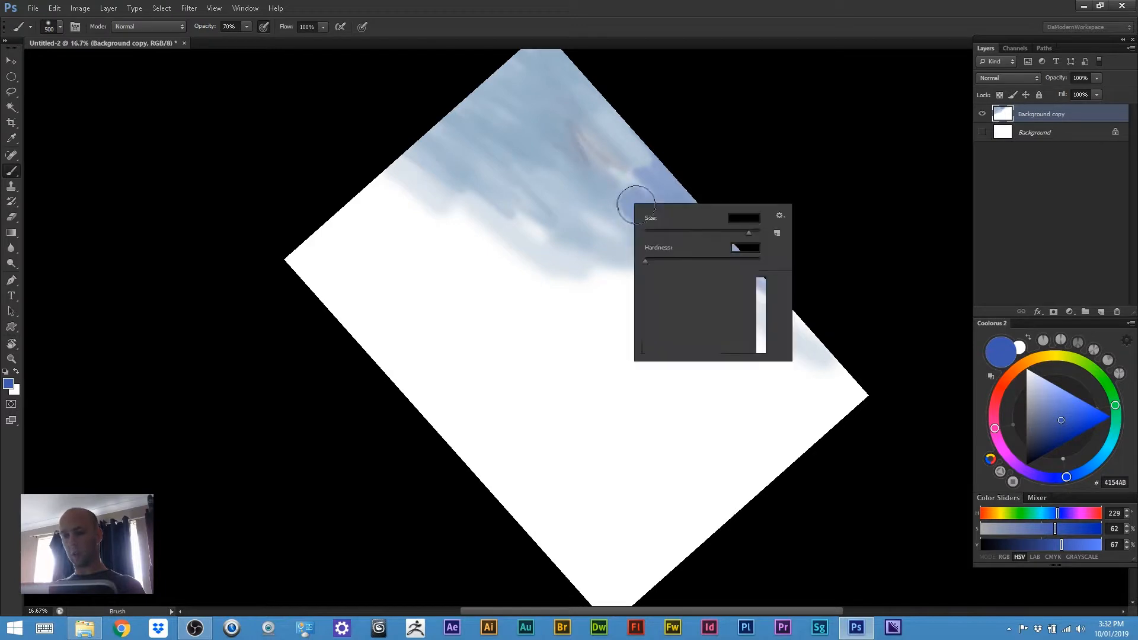
{"action": "left_click", "coordinate": [596, 221]}
{"action": "key", "text": "bracketright"}
{"action": "key", "text": "bracketright"}
{"action": "key", "text": "bracketright"}
{"action": "key", "text": "bracketright"}
{"action": "mouse_move", "coordinate": [597, 221]}
{"action": "left_mouse_down"}
{"action": "mouse_move", "coordinate": [682, 212]}
{"action": "mouse_move", "coordinate": [680, 253]}
{"action": "mouse_move", "coordinate": [676, 157]}
{"action": "mouse_move", "coordinate": [692, 272]}
{"action": "mouse_move", "coordinate": [642, 232]}
{"action": "mouse_move", "coordinate": [647, 219]}
{"action": "mouse_move", "coordinate": [713, 278]}
{"action": "mouse_move", "coordinate": [788, 268]}
{"action": "mouse_move", "coordinate": [522, 97]}
{"action": "left_mouse_up"}
{"action": "mouse_move", "coordinate": [650, 157]}
{"action": "left_mouse_down"}
{"action": "mouse_move", "coordinate": [808, 307]}
{"action": "mouse_move", "coordinate": [729, 260]}
{"action": "left_mouse_up"}
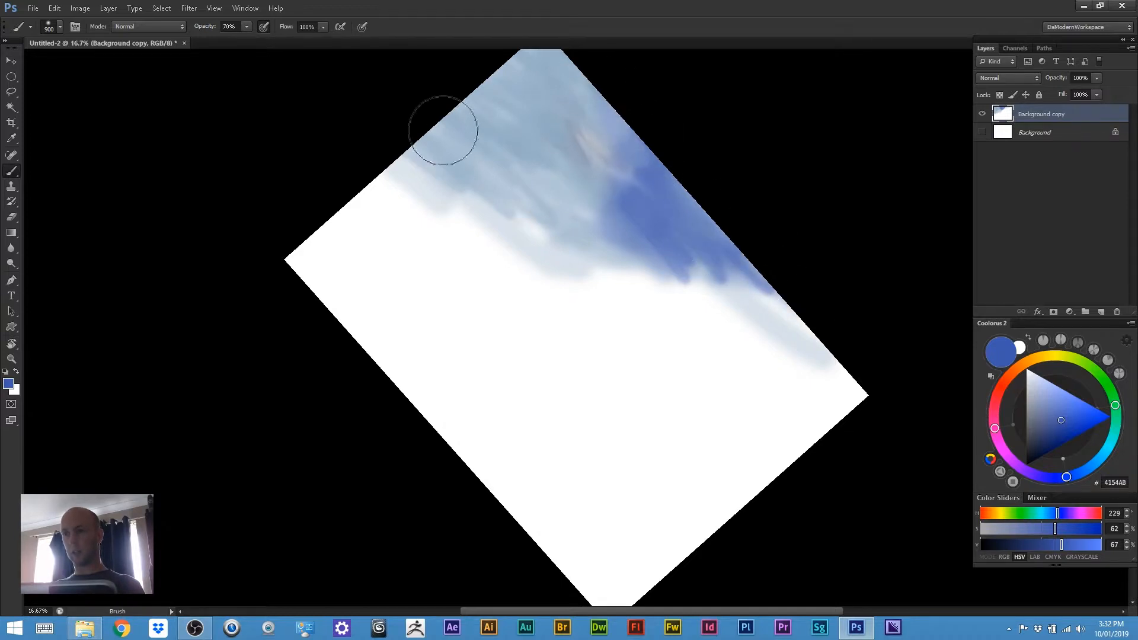
{"action": "mouse_move", "coordinate": [614, 213]}
{"action": "left_mouse_down"}
{"action": "mouse_move", "coordinate": [767, 262]}
{"action": "mouse_move", "coordinate": [618, 214]}
{"action": "mouse_move", "coordinate": [723, 283]}
{"action": "mouse_move", "coordinate": [549, 296]}
{"action": "mouse_move", "coordinate": [520, 192]}
{"action": "left_mouse_up"}
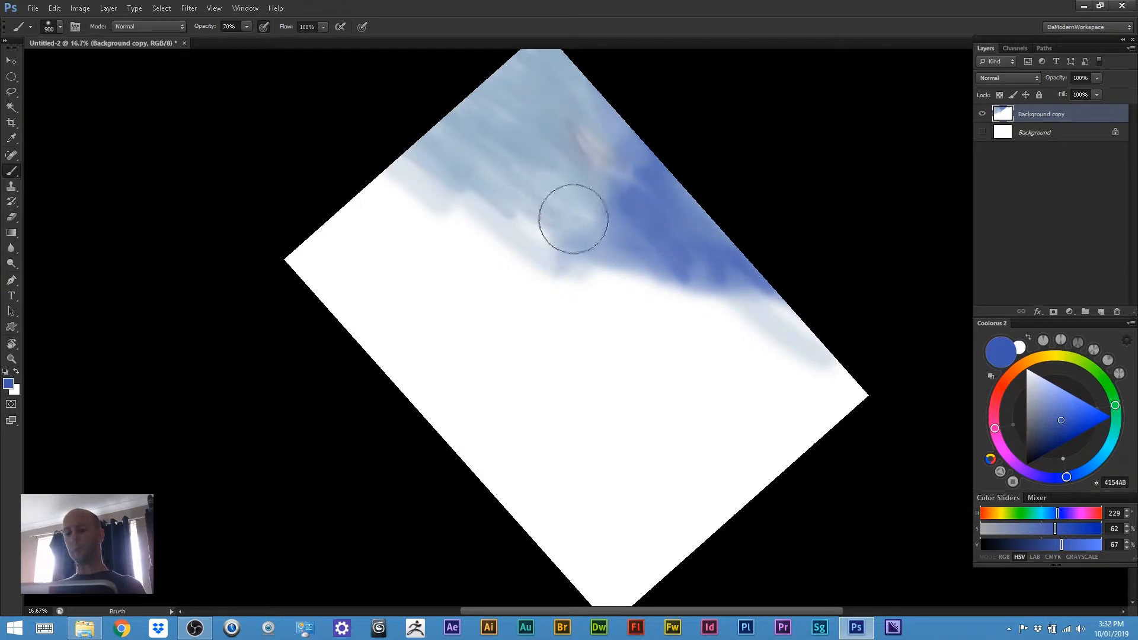
Try a hard-edged deep blue dab on the grey-blue wash, restore the soft brush edge, and undo the dab
{"action": "key", "text": "bracketright"}
{"action": "key", "text": "bracketright"}
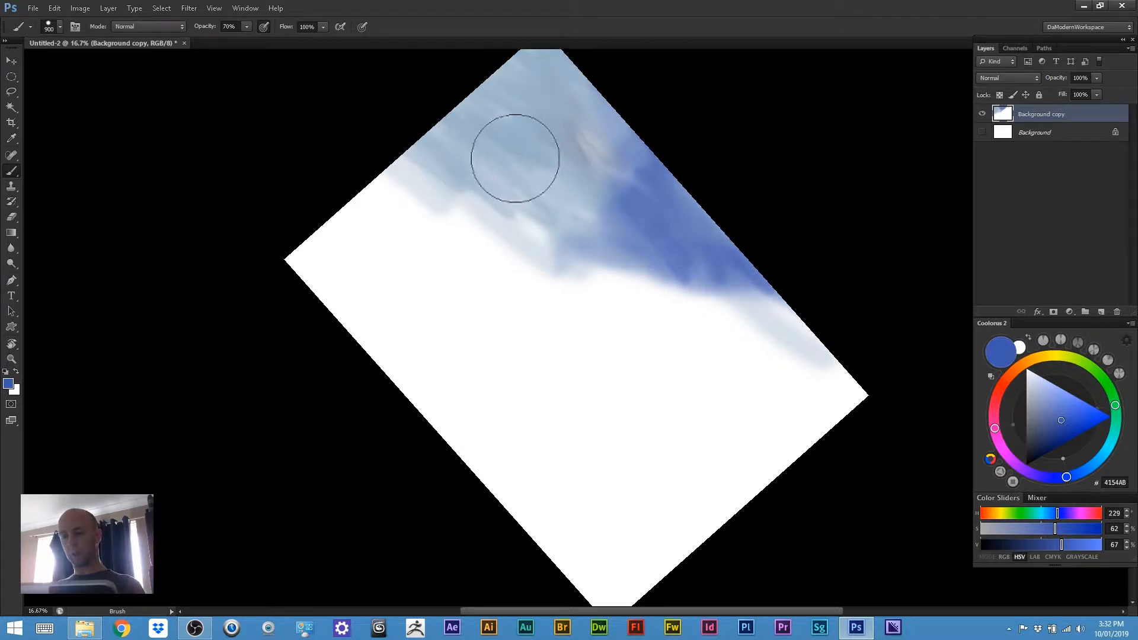
{"action": "left_click_drag", "start_coordinate": [518, 160], "coordinate": [521, 158]}
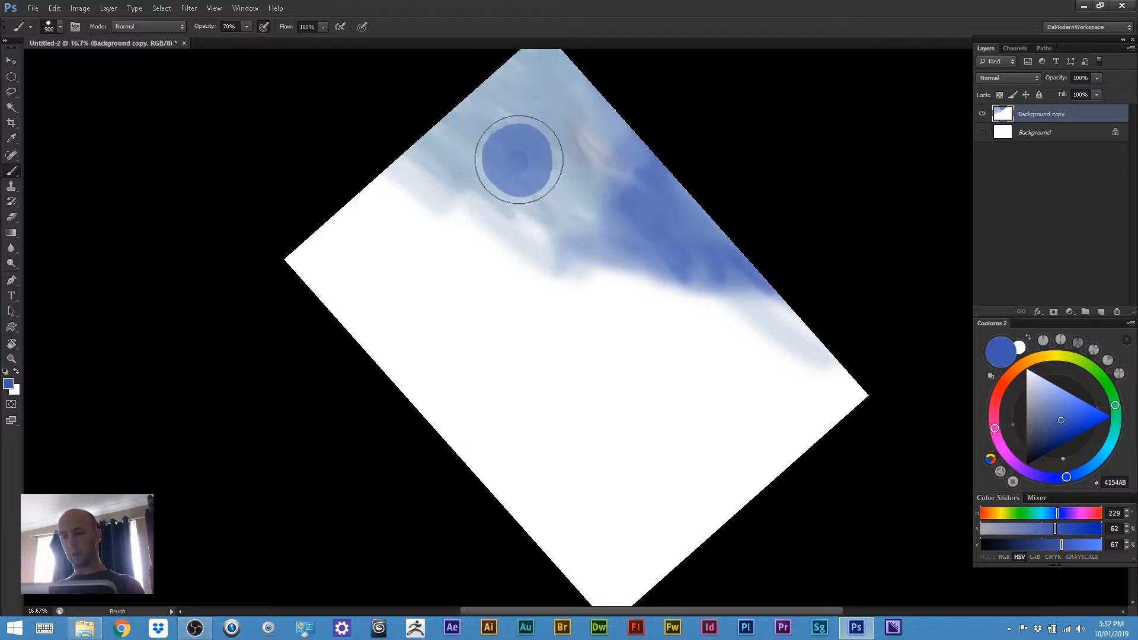
{"action": "key", "text": "bracketleft"}
{"action": "key", "text": "bracketleft"}
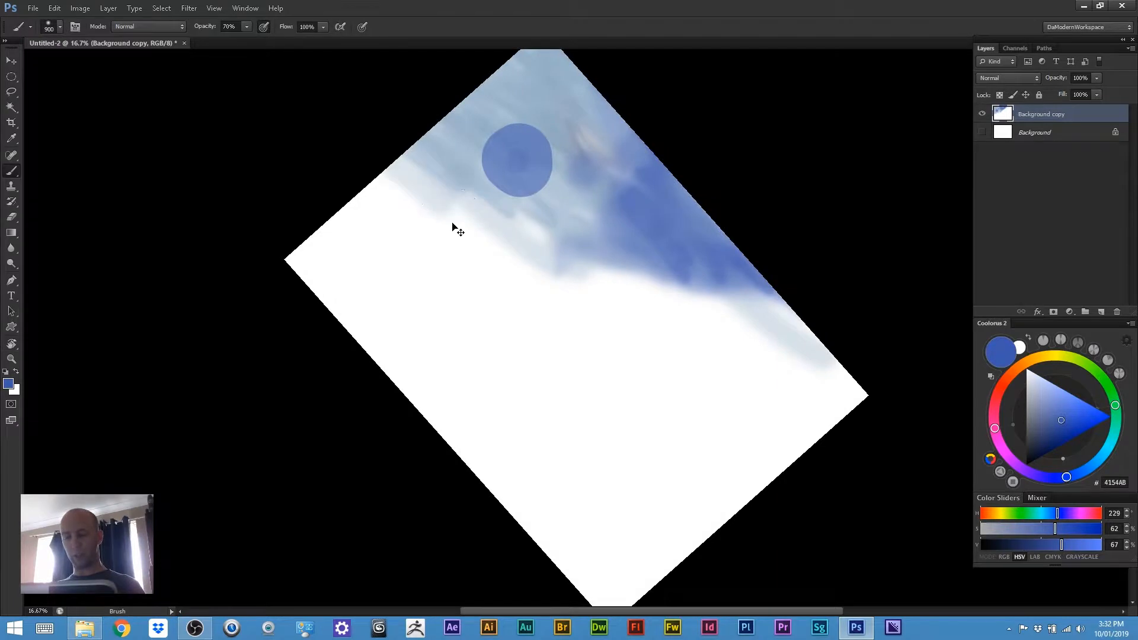
{"action": "key", "text": "ctrl+z"}
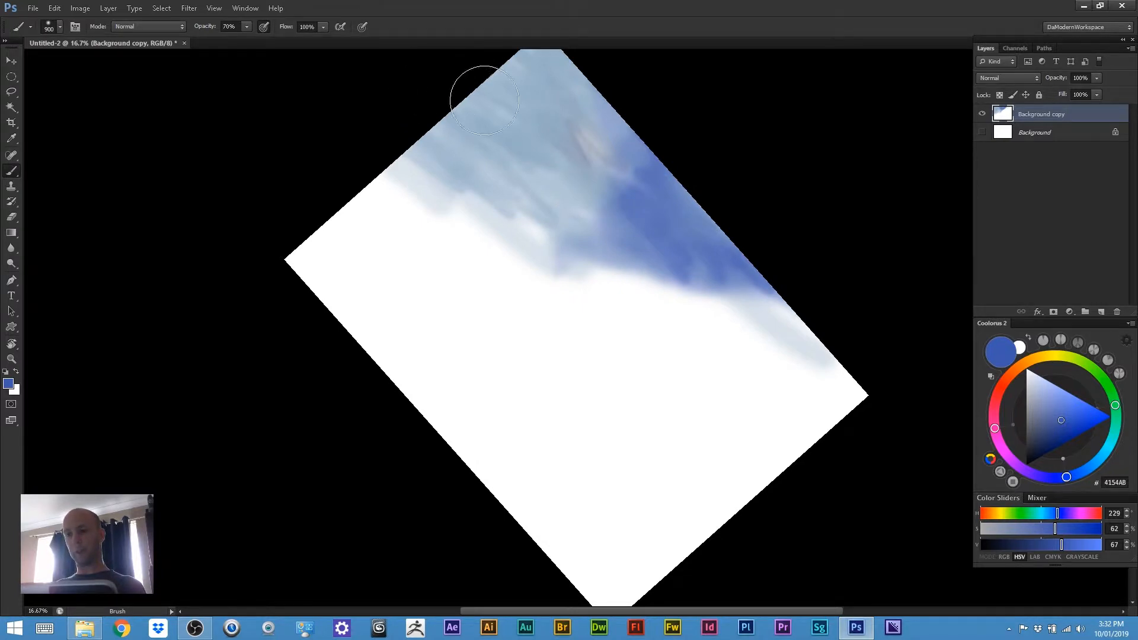
Reduce the brush to 400 px and paint pale pink CAA5C2 where the grey-blue and deep blue areas meet near the top
{"action": "key", "text": "bracketleft"}
{"action": "key", "text": "bracketleft"}
{"action": "key", "text": "bracketleft"}
{"action": "key", "text": "bracketleft"}
{"action": "key", "text": "bracketleft"}
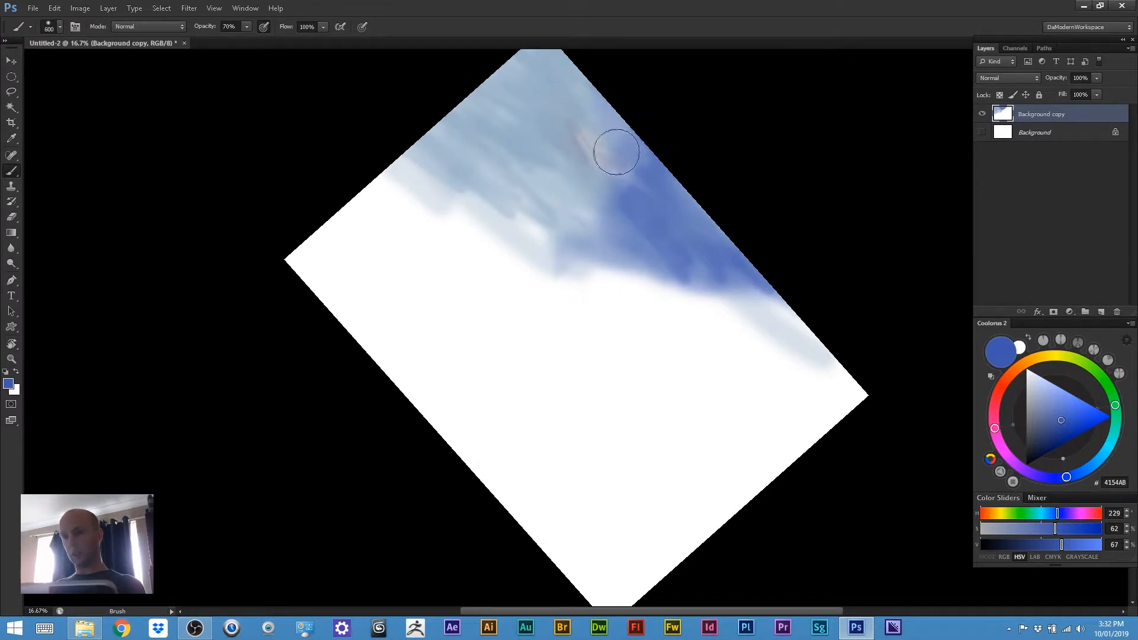
{"action": "left_click", "coordinate": [996, 434]}
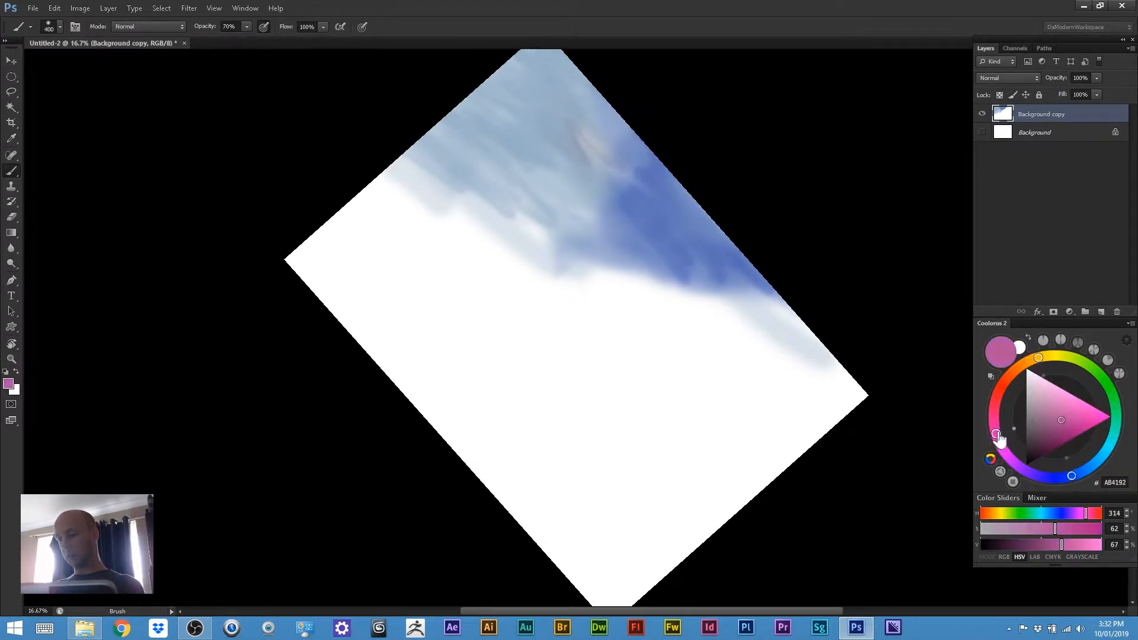
{"action": "left_click", "coordinate": [1037, 395]}
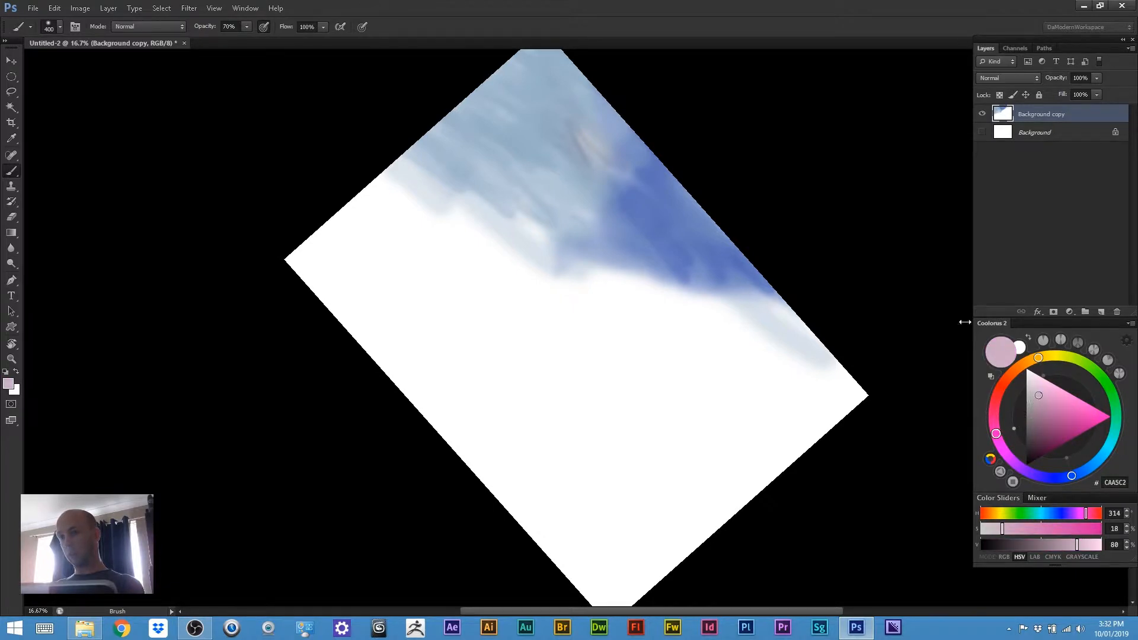
{"action": "mouse_move", "coordinate": [584, 127]}
{"action": "left_mouse_down"}
{"action": "mouse_move", "coordinate": [583, 97]}
{"action": "mouse_move", "coordinate": [631, 153]}
{"action": "mouse_move", "coordinate": [593, 85]}
{"action": "mouse_move", "coordinate": [614, 98]}
{"action": "mouse_move", "coordinate": [631, 210]}
{"action": "mouse_move", "coordinate": [616, 130]}
{"action": "mouse_move", "coordinate": [569, 99]}
{"action": "left_mouse_up"}
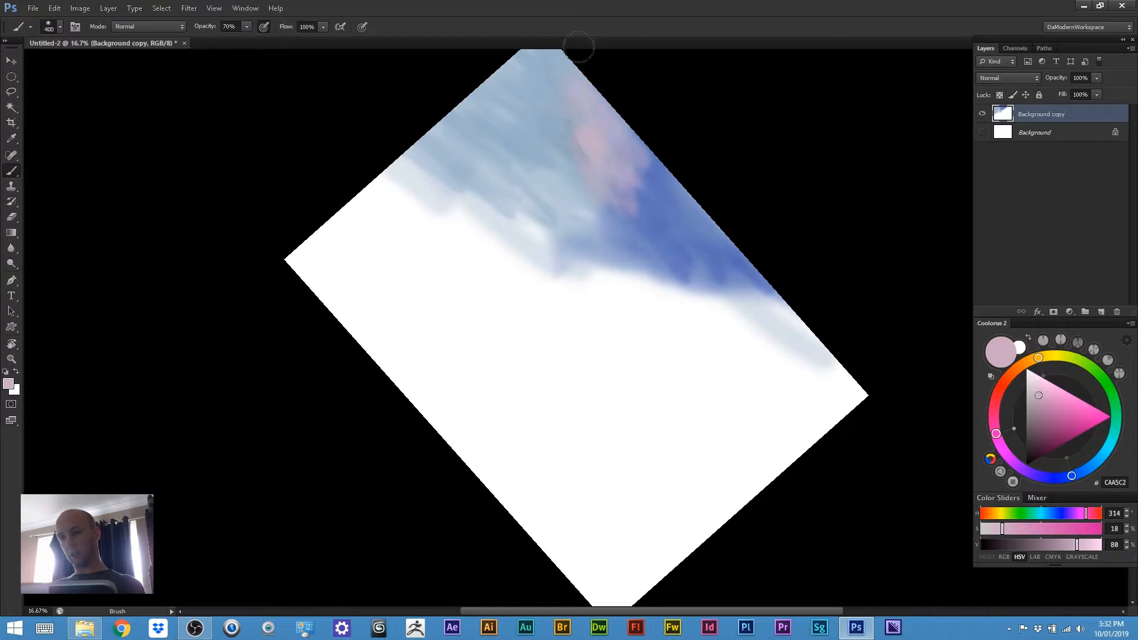
Paint pale pink CAA5C2 strokes down the boundary between the grey-blue and deep blue areas and around the deep blue's lower edge
{"action": "mouse_move", "coordinate": [579, 46]}
{"action": "left_mouse_down"}
{"action": "mouse_move", "coordinate": [575, 153]}
{"action": "mouse_move", "coordinate": [601, 224]}
{"action": "mouse_move", "coordinate": [589, 229]}
{"action": "mouse_move", "coordinate": [585, 64]}
{"action": "mouse_move", "coordinate": [557, 204]}
{"action": "mouse_move", "coordinate": [599, 275]}
{"action": "left_mouse_up"}
{"action": "key", "text": "r"}
{"action": "mouse_move", "coordinate": [350, 269]}
{"action": "left_mouse_down"}
{"action": "mouse_move", "coordinate": [426, 437]}
{"action": "mouse_move", "coordinate": [457, 447]}
{"action": "mouse_move", "coordinate": [446, 399]}
{"action": "left_mouse_up"}
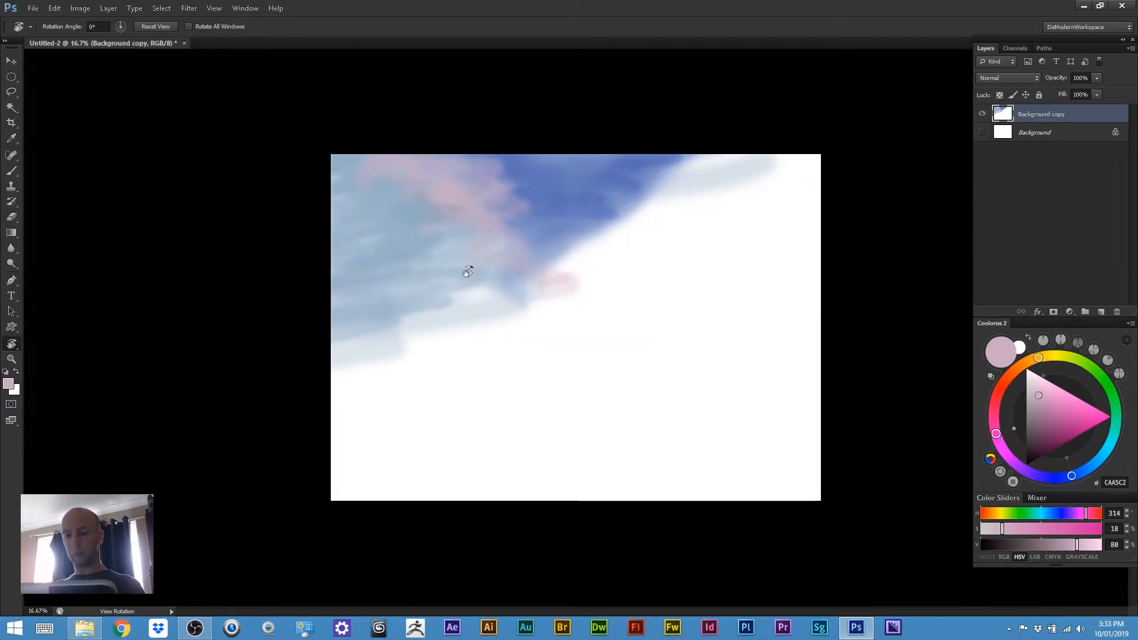
{"action": "left_click_drag", "start_coordinate": [274, 237], "coordinate": [313, 359]}
{"action": "key", "text": "b"}
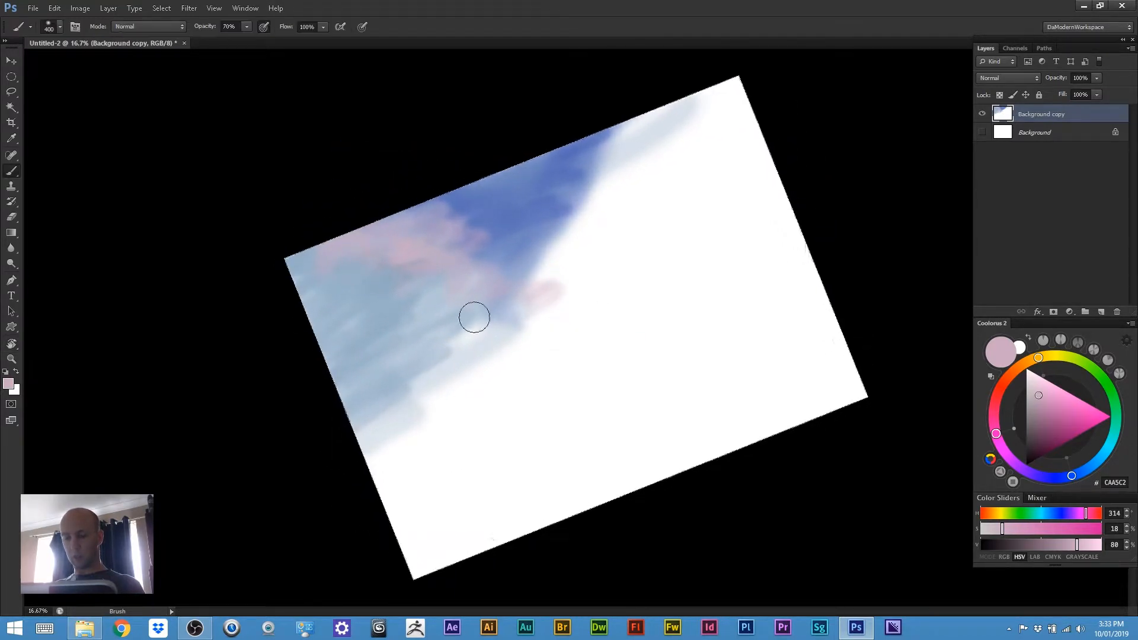
{"action": "mouse_move", "coordinate": [474, 317]}
{"action": "left_mouse_down"}
{"action": "mouse_move", "coordinate": [436, 330]}
{"action": "mouse_move", "coordinate": [409, 319]}
{"action": "mouse_move", "coordinate": [475, 305]}
{"action": "mouse_move", "coordinate": [453, 356]}
{"action": "mouse_move", "coordinate": [497, 241]}
{"action": "mouse_move", "coordinate": [486, 334]}
{"action": "mouse_move", "coordinate": [513, 305]}
{"action": "mouse_move", "coordinate": [458, 335]}
{"action": "mouse_move", "coordinate": [499, 267]}
{"action": "mouse_move", "coordinate": [486, 251]}
{"action": "mouse_move", "coordinate": [511, 251]}
{"action": "mouse_move", "coordinate": [461, 295]}
{"action": "mouse_move", "coordinate": [453, 345]}
{"action": "mouse_move", "coordinate": [524, 306]}
{"action": "mouse_move", "coordinate": [488, 300]}
{"action": "mouse_move", "coordinate": [474, 310]}
{"action": "mouse_move", "coordinate": [503, 331]}
{"action": "mouse_move", "coordinate": [573, 304]}
{"action": "mouse_move", "coordinate": [519, 347]}
{"action": "mouse_move", "coordinate": [552, 340]}
{"action": "mouse_move", "coordinate": [571, 222]}
{"action": "mouse_move", "coordinate": [547, 221]}
{"action": "mouse_move", "coordinate": [575, 226]}
{"action": "mouse_move", "coordinate": [558, 250]}
{"action": "mouse_move", "coordinate": [578, 276]}
{"action": "mouse_move", "coordinate": [527, 162]}
{"action": "left_mouse_up"}
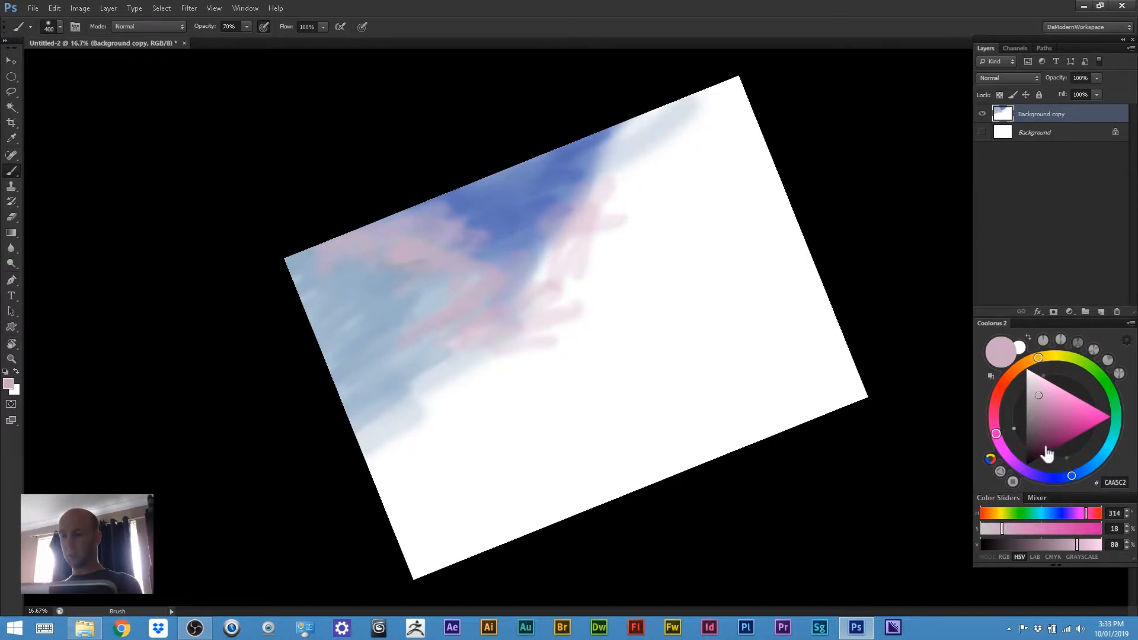
Set the brush to 175 px and dark navy 243561, and paint cloud-like patches from the canvas's left edge across the grey-blue wash
{"action": "left_click", "coordinate": [1072, 476]}
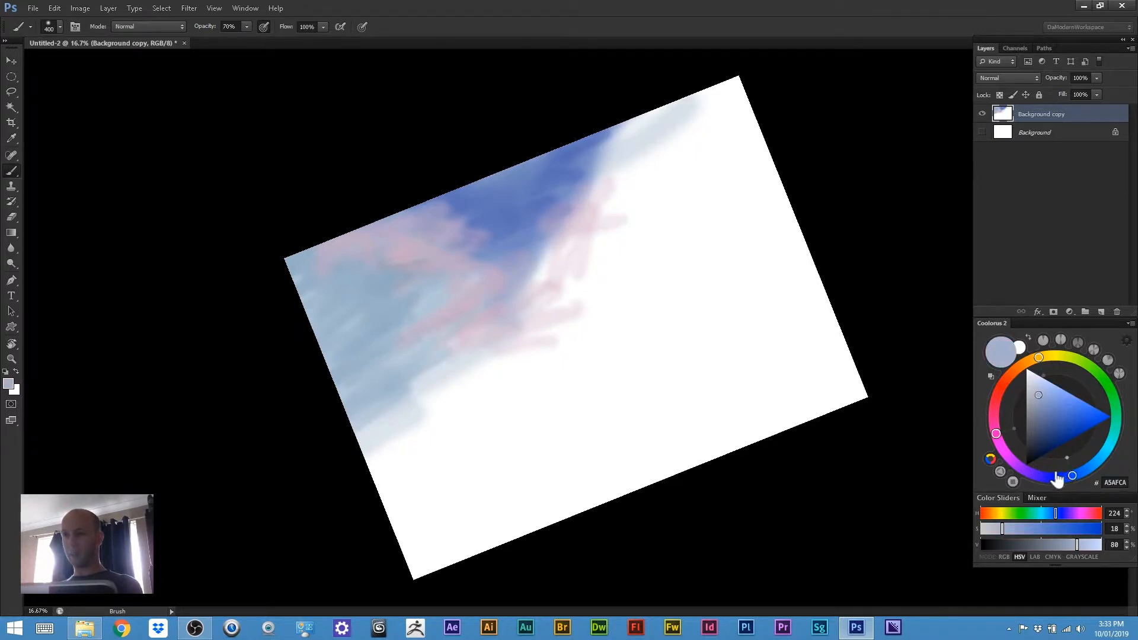
{"action": "left_click", "coordinate": [1055, 413]}
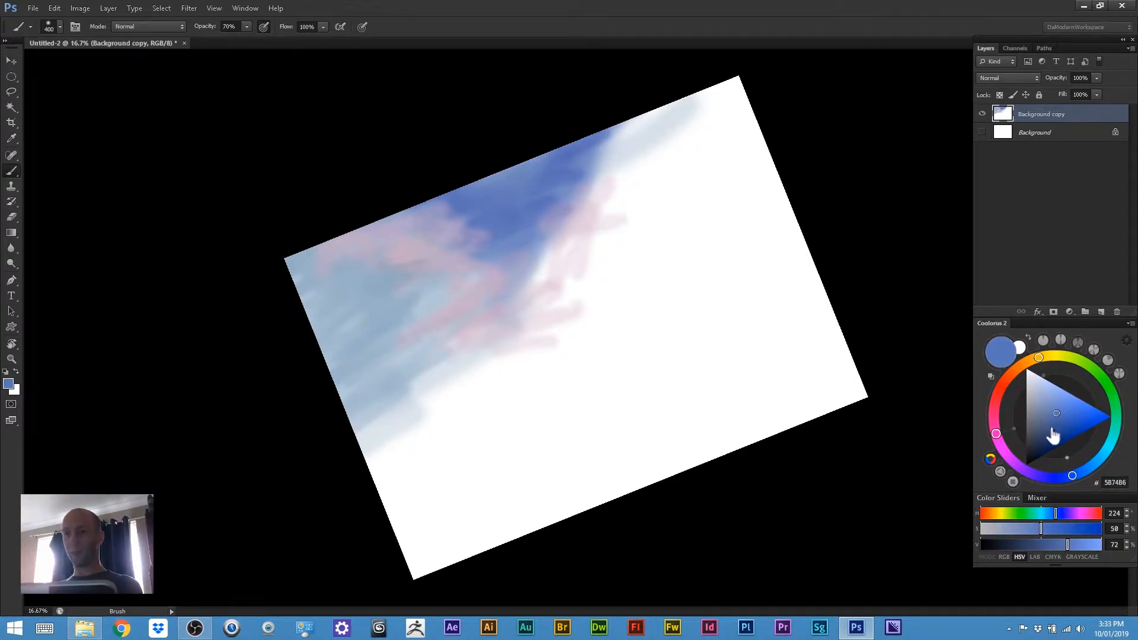
{"action": "left_click", "coordinate": [1049, 434]}
{"action": "left_click", "coordinate": [1046, 440]}
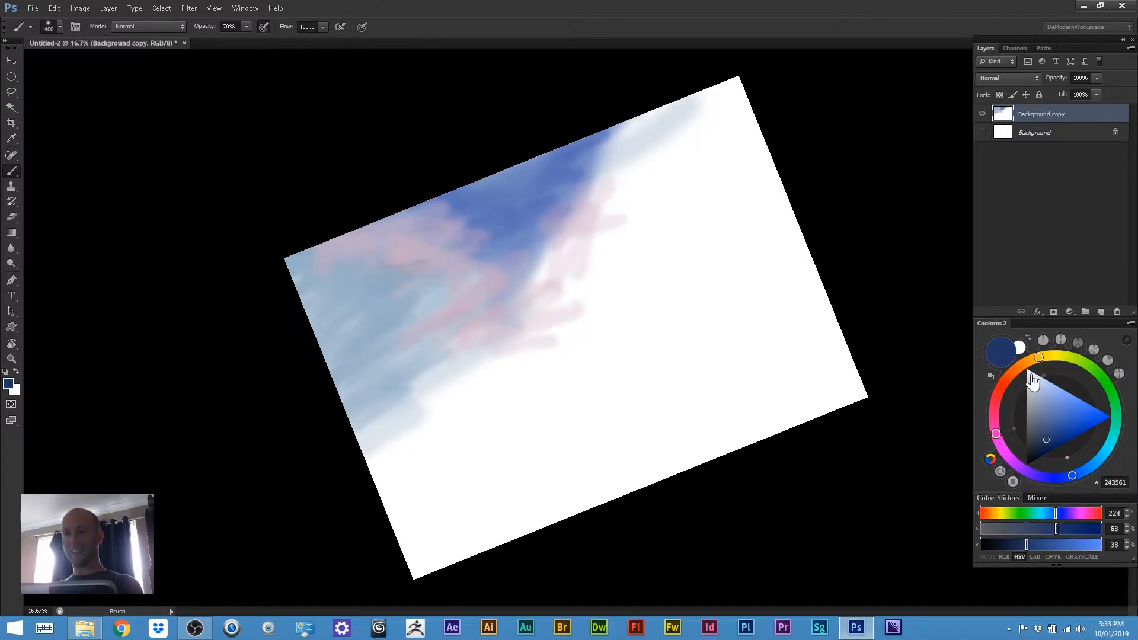
{"action": "key", "text": "bracketleft"}
{"action": "mouse_move", "coordinate": [320, 301]}
{"action": "left_mouse_down"}
{"action": "mouse_move", "coordinate": [337, 332]}
{"action": "mouse_move", "coordinate": [301, 337]}
{"action": "mouse_move", "coordinate": [306, 319]}
{"action": "mouse_move", "coordinate": [337, 317]}
{"action": "mouse_move", "coordinate": [301, 352]}
{"action": "mouse_move", "coordinate": [331, 298]}
{"action": "mouse_move", "coordinate": [311, 310]}
{"action": "mouse_move", "coordinate": [356, 283]}
{"action": "mouse_move", "coordinate": [323, 297]}
{"action": "mouse_move", "coordinate": [351, 300]}
{"action": "mouse_move", "coordinate": [320, 318]}
{"action": "mouse_move", "coordinate": [338, 286]}
{"action": "mouse_move", "coordinate": [359, 298]}
{"action": "mouse_move", "coordinate": [319, 311]}
{"action": "mouse_move", "coordinate": [318, 322]}
{"action": "mouse_move", "coordinate": [343, 278]}
{"action": "mouse_move", "coordinate": [378, 295]}
{"action": "mouse_move", "coordinate": [366, 272]}
{"action": "mouse_move", "coordinate": [381, 266]}
{"action": "mouse_move", "coordinate": [293, 317]}
{"action": "mouse_move", "coordinate": [324, 285]}
{"action": "mouse_move", "coordinate": [313, 348]}
{"action": "mouse_move", "coordinate": [394, 317]}
{"action": "left_mouse_up"}
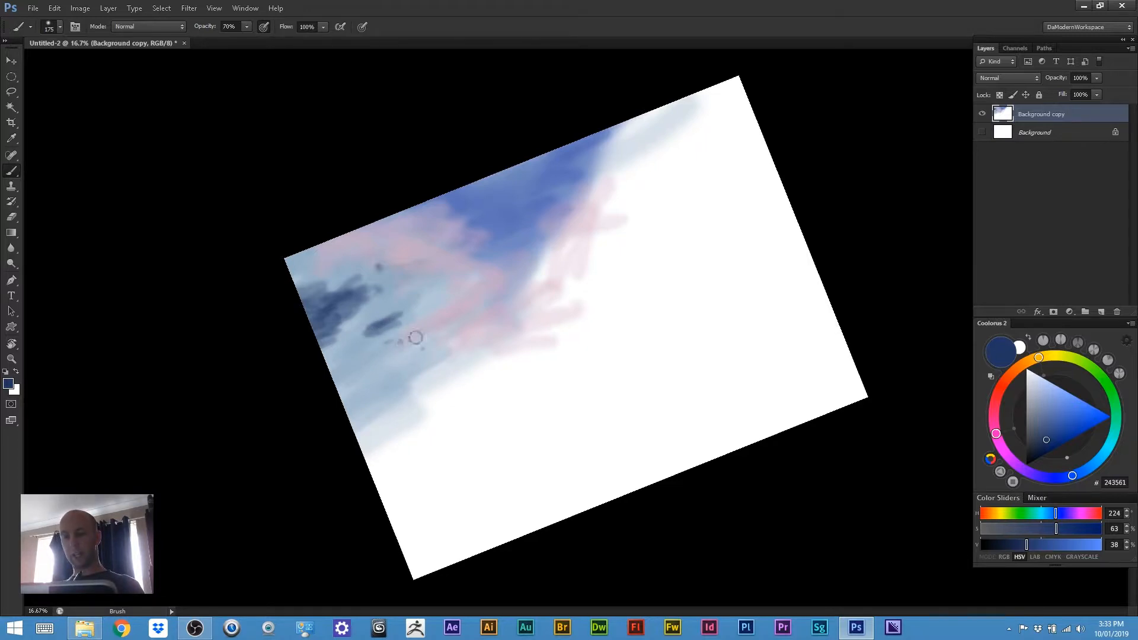
{"action": "left_click_drag", "start_coordinate": [416, 337], "coordinate": [442, 330]}
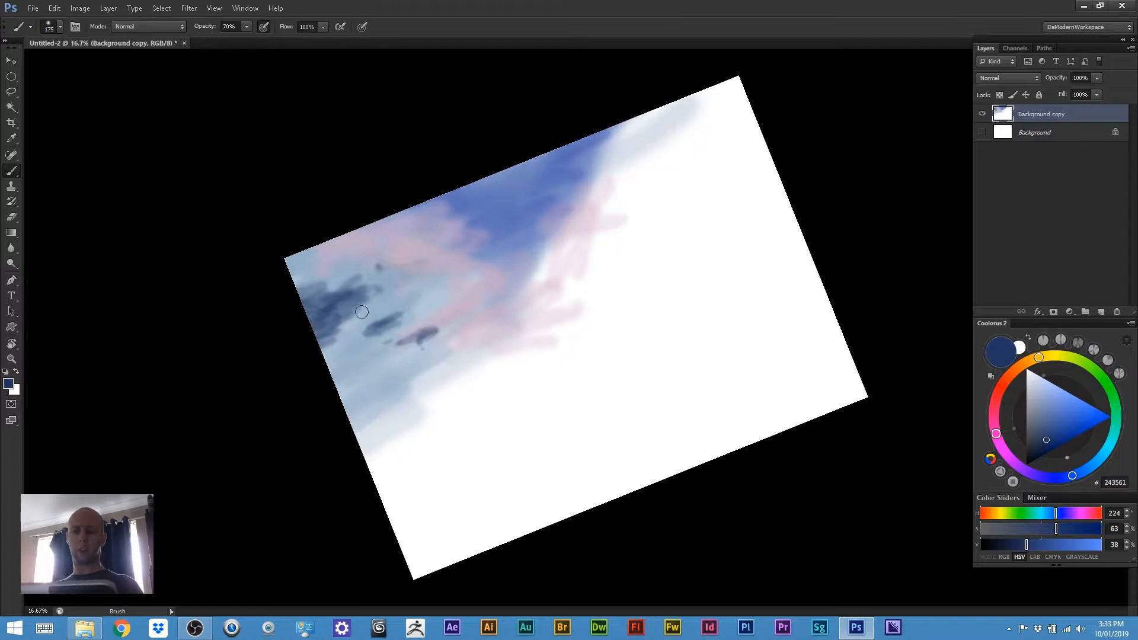
{"action": "mouse_move", "coordinate": [450, 320]}
{"action": "left_mouse_down"}
{"action": "mouse_move", "coordinate": [485, 328]}
{"action": "mouse_move", "coordinate": [450, 335]}
{"action": "mouse_move", "coordinate": [501, 333]}
{"action": "left_mouse_up"}
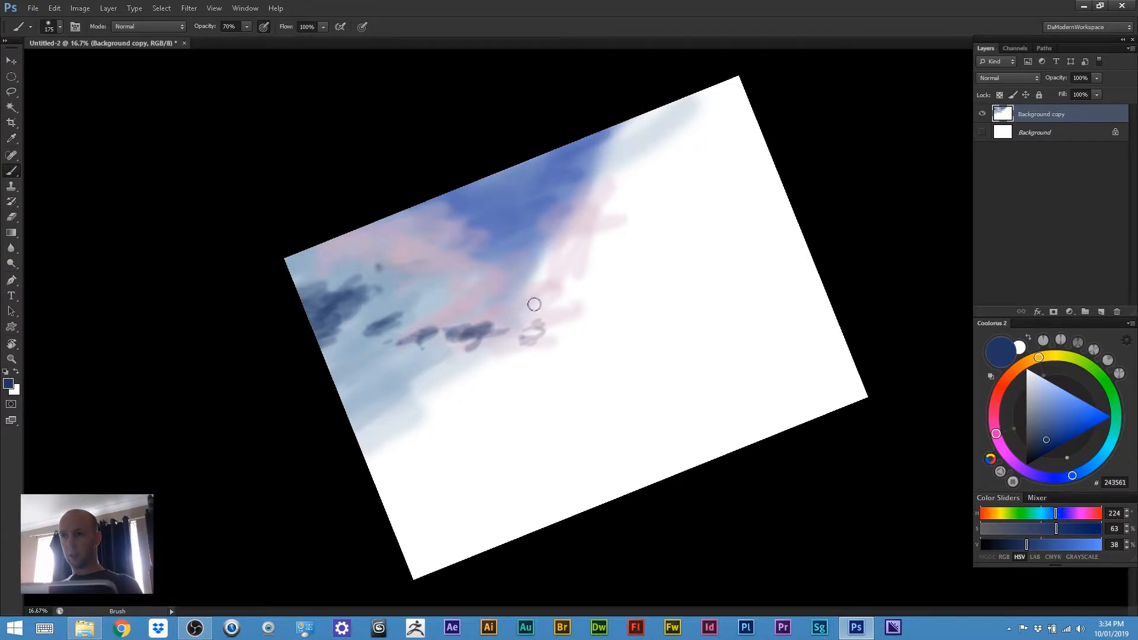
Change the brush colour to muted navy 3B4A73, extend the row of dark cloud dabs rightward, and return the canvas to nearly level
{"action": "left_click", "coordinate": [1044, 432]}
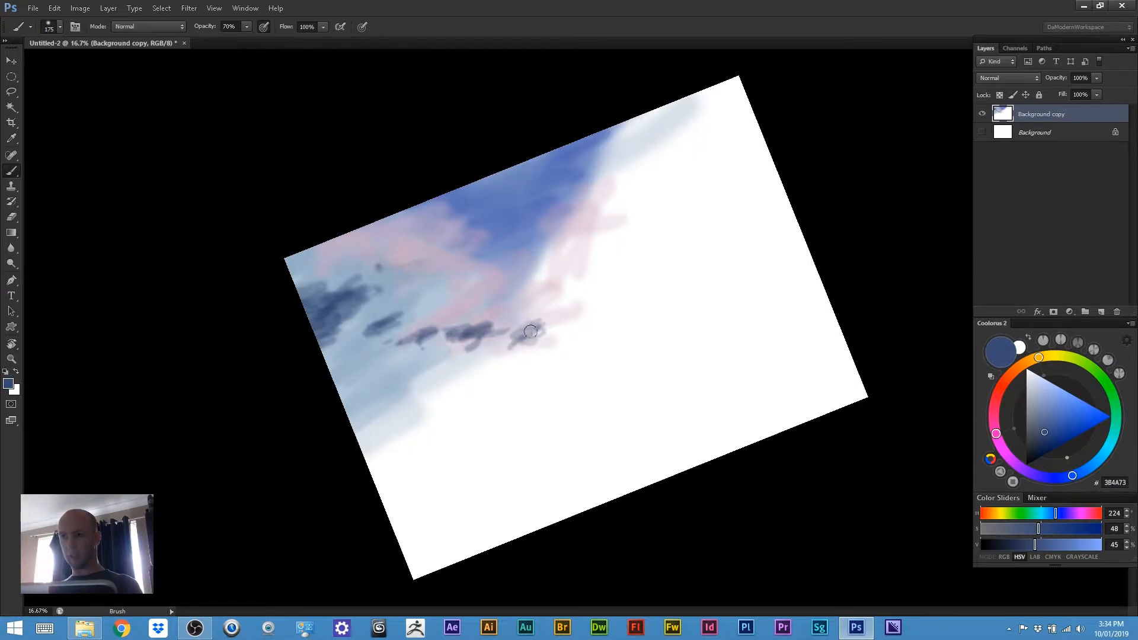
{"action": "mouse_move", "coordinate": [530, 332]}
{"action": "left_mouse_down"}
{"action": "mouse_move", "coordinate": [555, 329]}
{"action": "mouse_move", "coordinate": [545, 317]}
{"action": "left_mouse_up"}
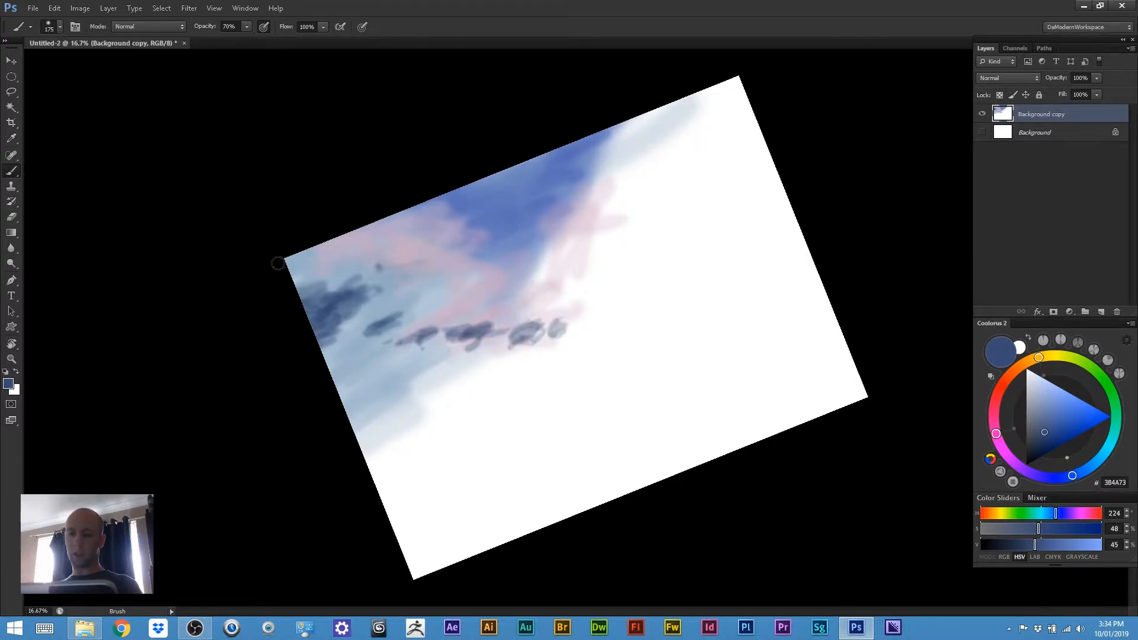
{"action": "key", "text": "r"}
{"action": "left_click_drag", "start_coordinate": [269, 373], "coordinate": [236, 269]}
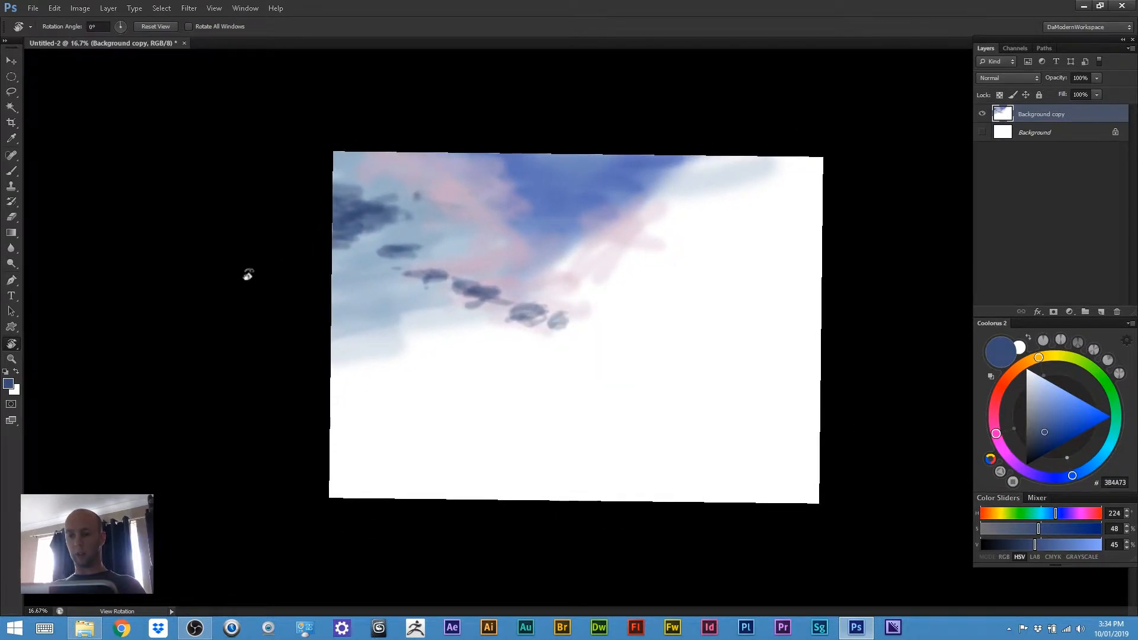
{"action": "left_click_drag", "start_coordinate": [345, 215], "coordinate": [326, 205]}
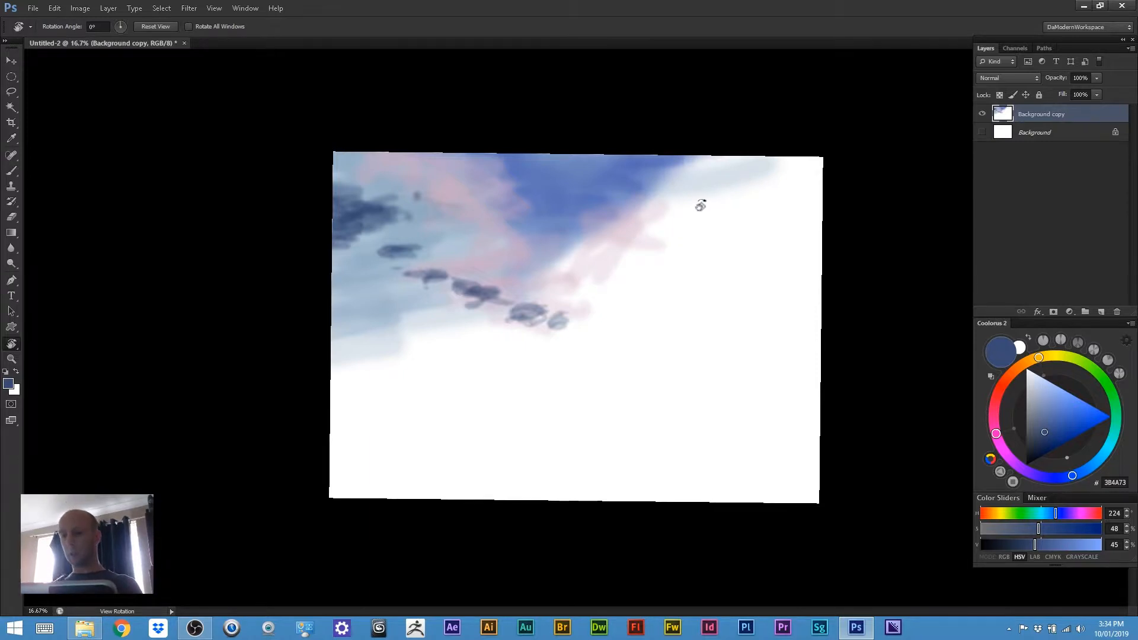
{"action": "key", "text": "b"}
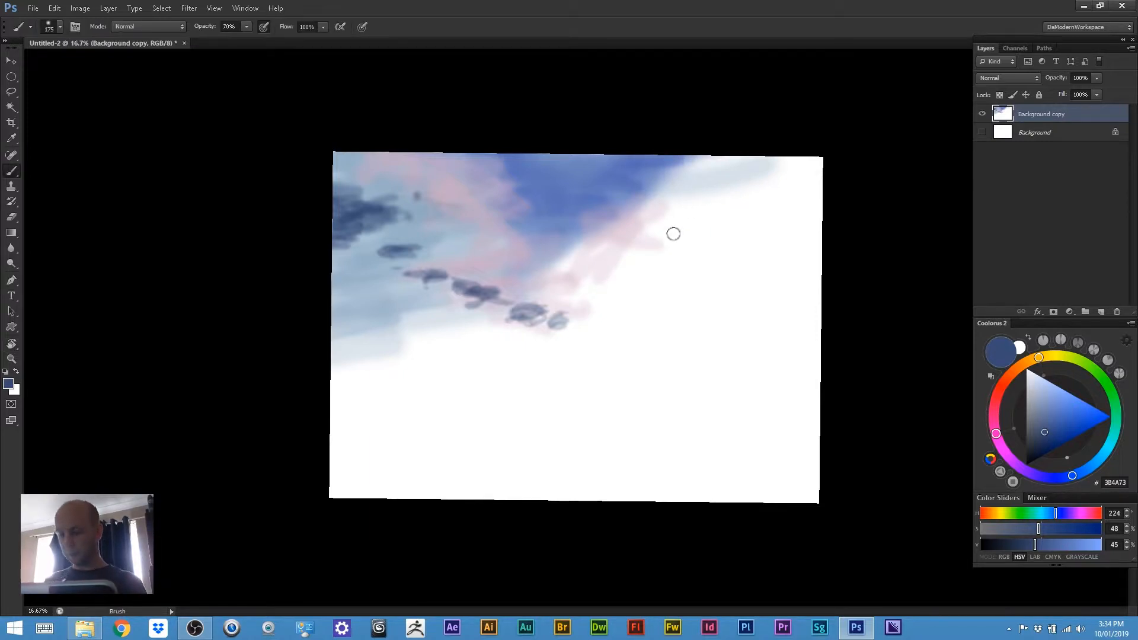
Set the brush colour to muted green 89AF83 and paint a first looping stroke on the white area below the grey-blue wash
{"action": "left_click", "coordinate": [1087, 374]}
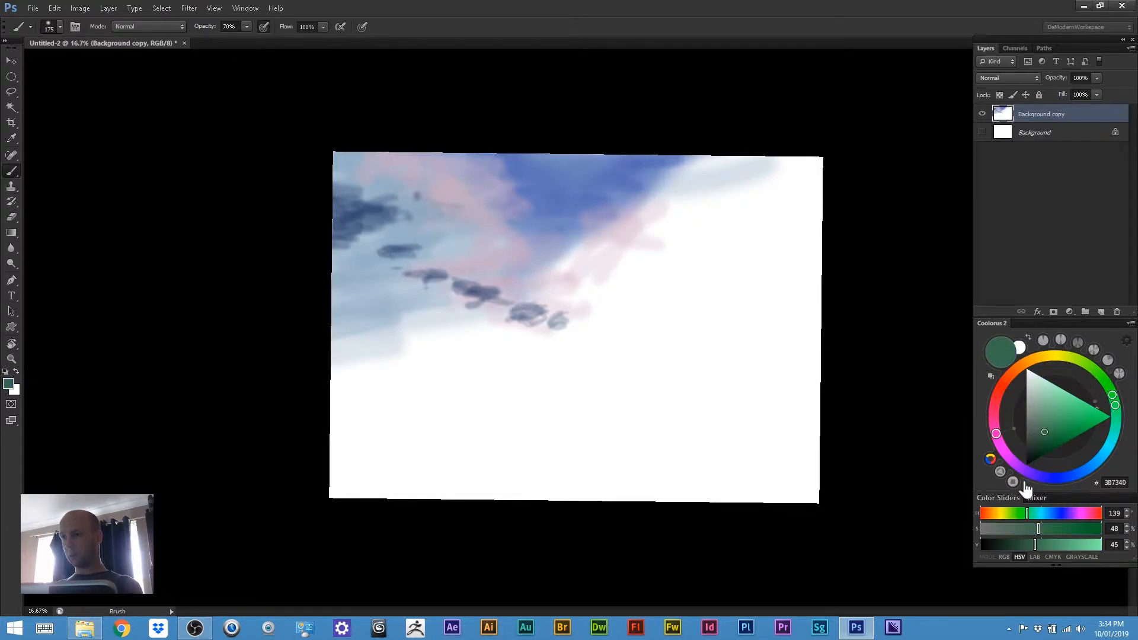
{"action": "left_click", "coordinate": [1051, 400]}
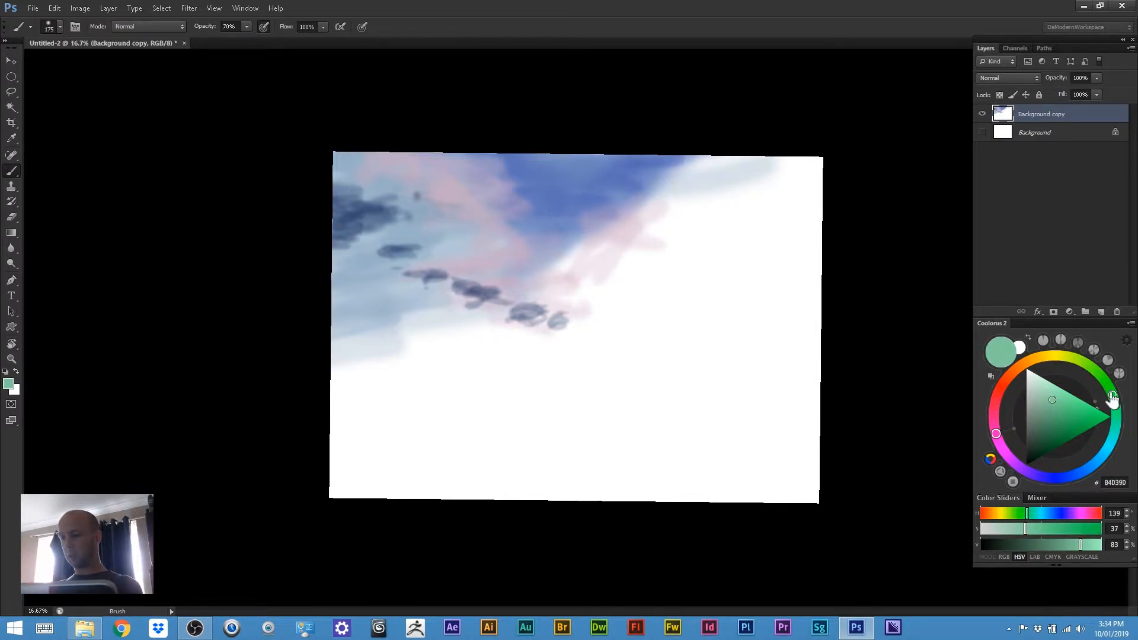
{"action": "left_click_drag", "start_coordinate": [1112, 401], "coordinate": [1107, 386]}
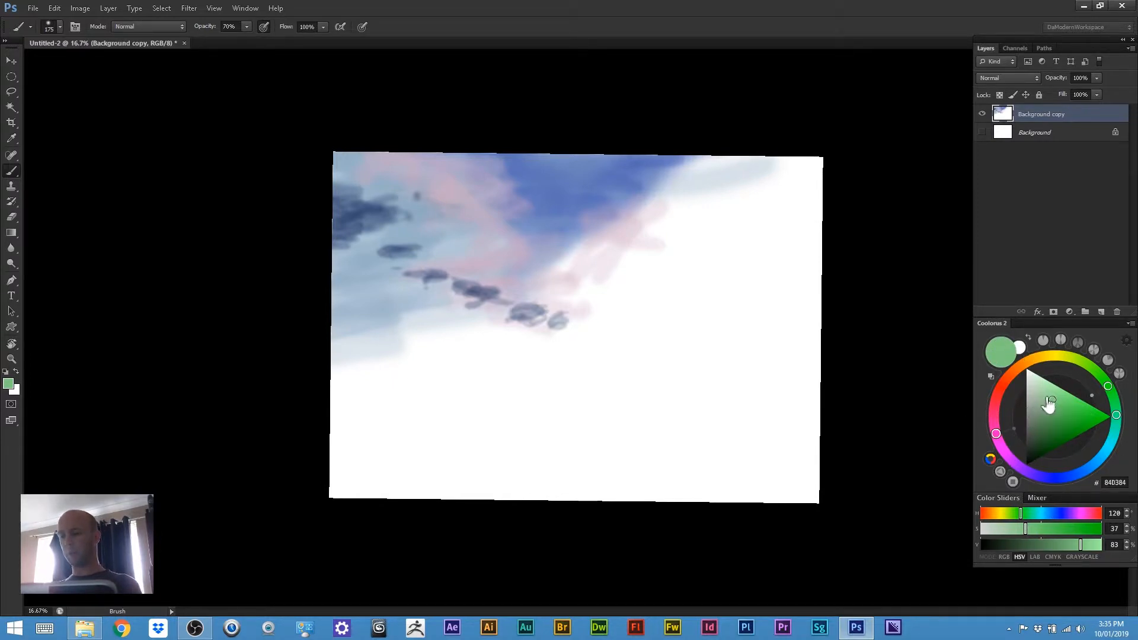
{"action": "left_click_drag", "start_coordinate": [1053, 408], "coordinate": [1050, 409]}
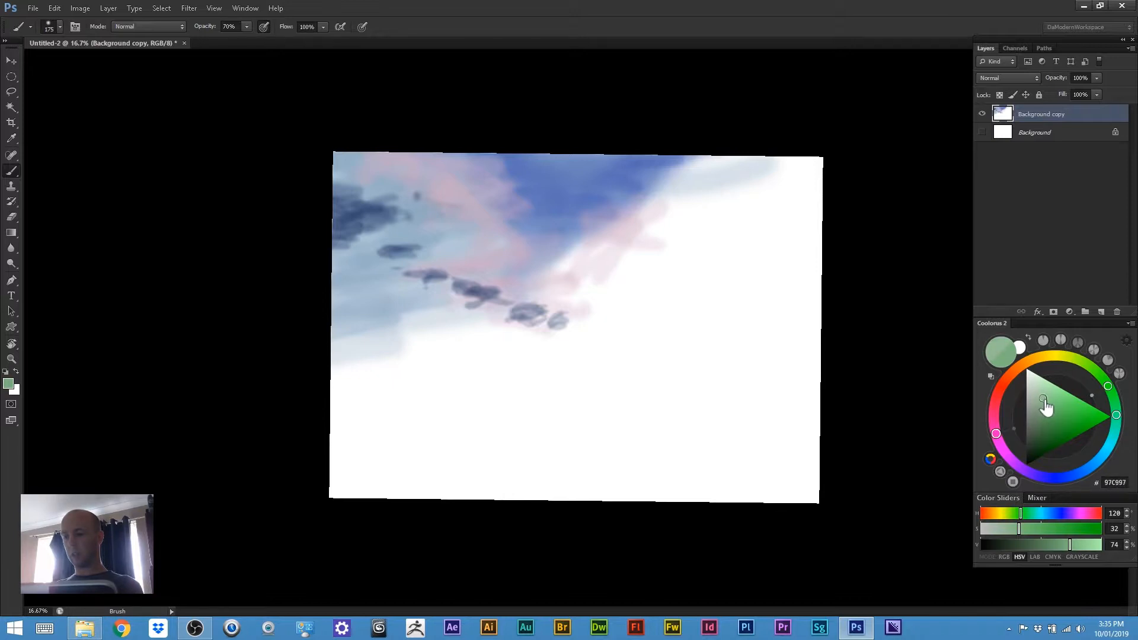
{"action": "left_click_drag", "start_coordinate": [1044, 401], "coordinate": [1103, 380]}
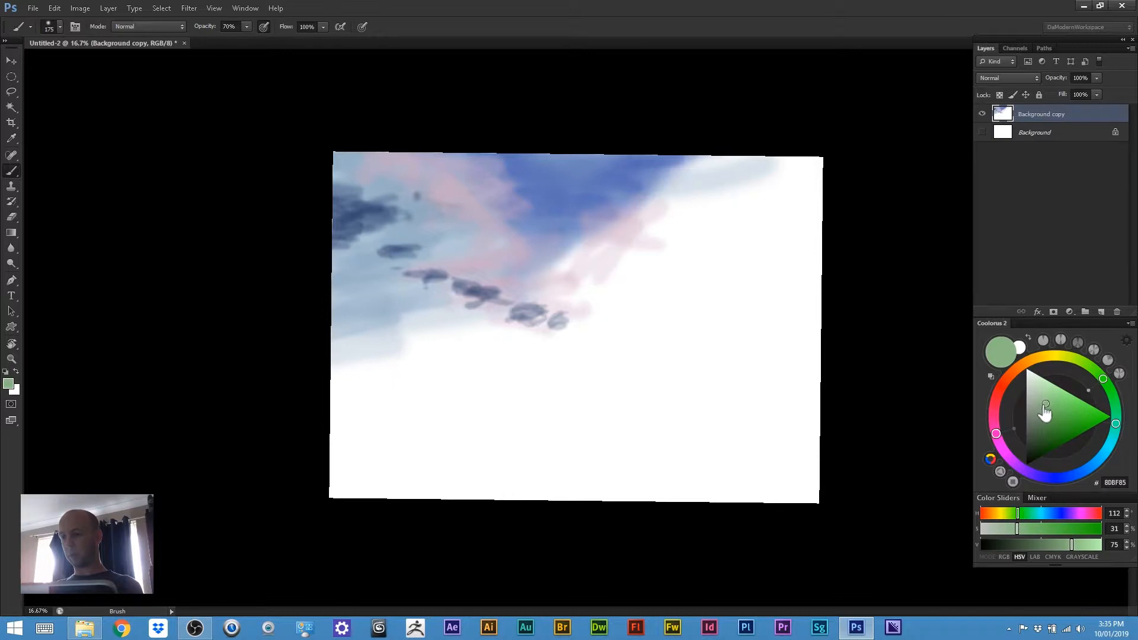
{"action": "left_click_drag", "start_coordinate": [1044, 416], "coordinate": [1046, 418]}
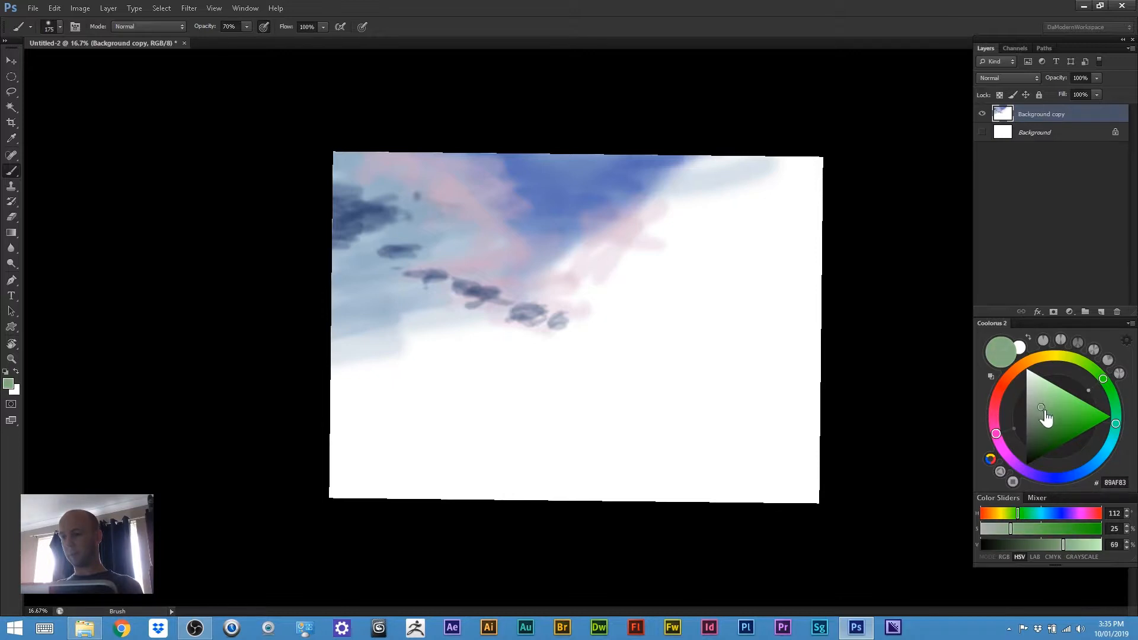
{"action": "left_click_drag", "start_coordinate": [433, 378], "coordinate": [414, 391]}
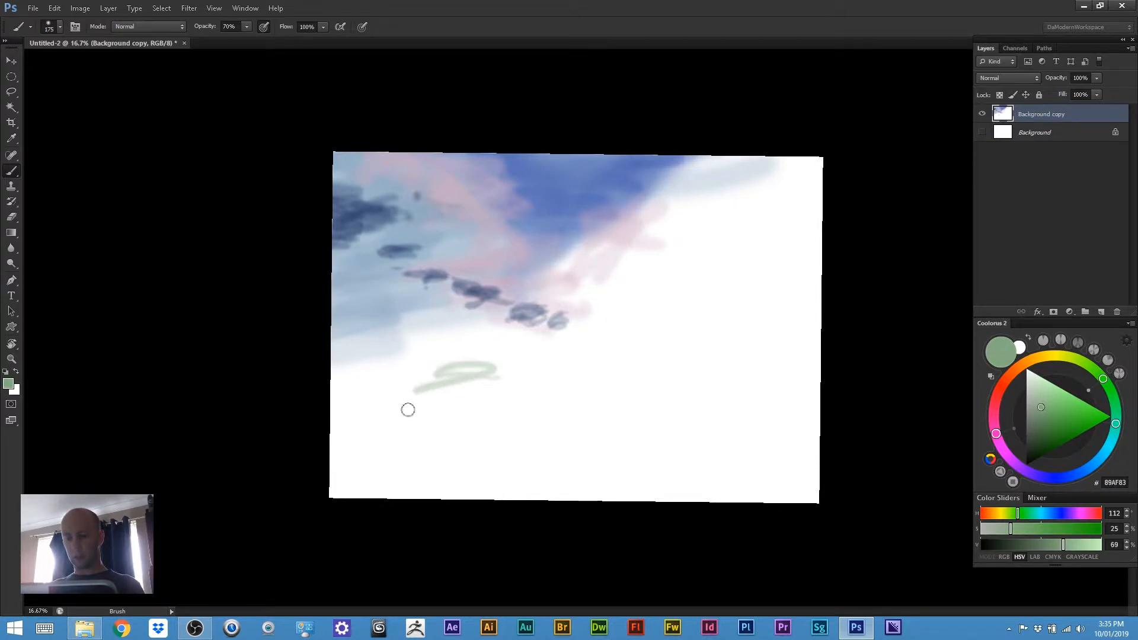
With a 200 px brush, paint a broad green band below the grey-blue wash, from the canvas's left edge to the last dark dab
{"action": "key", "text": "r"}
{"action": "mouse_move", "coordinate": [274, 446]}
{"action": "left_mouse_down"}
{"action": "mouse_move", "coordinate": [235, 328]}
{"action": "mouse_move", "coordinate": [236, 289]}
{"action": "mouse_move", "coordinate": [256, 223]}
{"action": "mouse_move", "coordinate": [332, 169]}
{"action": "mouse_move", "coordinate": [413, 180]}
{"action": "mouse_move", "coordinate": [467, 248]}
{"action": "mouse_move", "coordinate": [410, 190]}
{"action": "mouse_move", "coordinate": [459, 222]}
{"action": "mouse_move", "coordinate": [444, 228]}
{"action": "mouse_move", "coordinate": [492, 254]}
{"action": "mouse_move", "coordinate": [420, 153]}
{"action": "mouse_move", "coordinate": [417, 130]}
{"action": "mouse_move", "coordinate": [512, 264]}
{"action": "mouse_move", "coordinate": [464, 191]}
{"action": "mouse_move", "coordinate": [520, 255]}
{"action": "mouse_move", "coordinate": [452, 196]}
{"action": "mouse_move", "coordinate": [431, 194]}
{"action": "mouse_move", "coordinate": [520, 294]}
{"action": "mouse_move", "coordinate": [418, 160]}
{"action": "mouse_move", "coordinate": [532, 301]}
{"action": "mouse_move", "coordinate": [404, 184]}
{"action": "mouse_move", "coordinate": [436, 247]}
{"action": "mouse_move", "coordinate": [365, 154]}
{"action": "mouse_move", "coordinate": [416, 234]}
{"action": "mouse_move", "coordinate": [482, 297]}
{"action": "mouse_move", "coordinate": [396, 168]}
{"action": "mouse_move", "coordinate": [499, 293]}
{"action": "mouse_move", "coordinate": [361, 165]}
{"action": "mouse_move", "coordinate": [417, 246]}
{"action": "mouse_move", "coordinate": [368, 152]}
{"action": "mouse_move", "coordinate": [376, 198]}
{"action": "mouse_move", "coordinate": [434, 211]}
{"action": "mouse_move", "coordinate": [409, 235]}
{"action": "mouse_move", "coordinate": [463, 267]}
{"action": "mouse_move", "coordinate": [406, 232]}
{"action": "mouse_move", "coordinate": [508, 319]}
{"action": "mouse_move", "coordinate": [506, 297]}
{"action": "mouse_move", "coordinate": [551, 310]}
{"action": "mouse_move", "coordinate": [387, 172]}
{"action": "mouse_move", "coordinate": [428, 241]}
{"action": "mouse_move", "coordinate": [444, 175]}
{"action": "mouse_move", "coordinate": [483, 202]}
{"action": "mouse_move", "coordinate": [522, 291]}
{"action": "mouse_move", "coordinate": [476, 278]}
{"action": "mouse_move", "coordinate": [407, 142]}
{"action": "left_mouse_up"}
{"action": "key", "text": "b"}
{"action": "key", "text": "bracketleft"}
{"action": "key", "text": "bracketleft"}
{"action": "key", "text": "bracketleft"}
{"action": "key", "text": "bracketleft"}
{"action": "mouse_move", "coordinate": [528, 297]}
{"action": "left_mouse_down"}
{"action": "mouse_move", "coordinate": [511, 275]}
{"action": "mouse_move", "coordinate": [538, 265]}
{"action": "mouse_move", "coordinate": [483, 279]}
{"action": "left_mouse_up"}
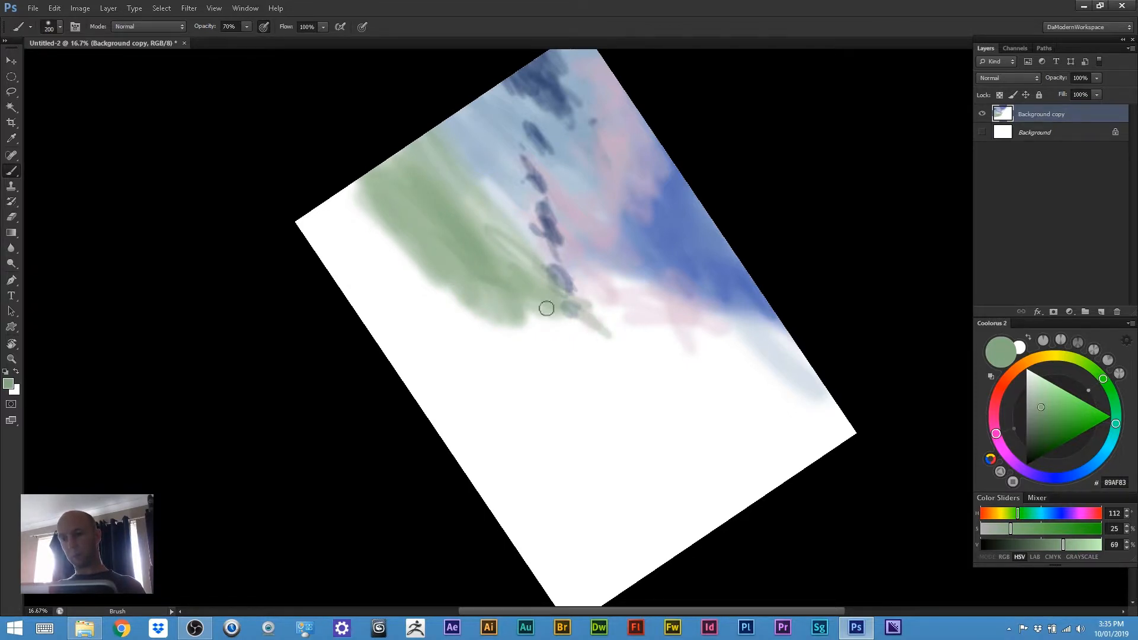
{"action": "mouse_move", "coordinate": [512, 315]}
{"action": "left_mouse_down"}
{"action": "mouse_move", "coordinate": [498, 279]}
{"action": "mouse_move", "coordinate": [354, 207]}
{"action": "mouse_move", "coordinate": [388, 221]}
{"action": "mouse_move", "coordinate": [354, 186]}
{"action": "mouse_move", "coordinate": [450, 329]}
{"action": "mouse_move", "coordinate": [364, 156]}
{"action": "mouse_move", "coordinate": [458, 279]}
{"action": "mouse_move", "coordinate": [460, 360]}
{"action": "mouse_move", "coordinate": [450, 291]}
{"action": "mouse_move", "coordinate": [460, 323]}
{"action": "left_mouse_up"}
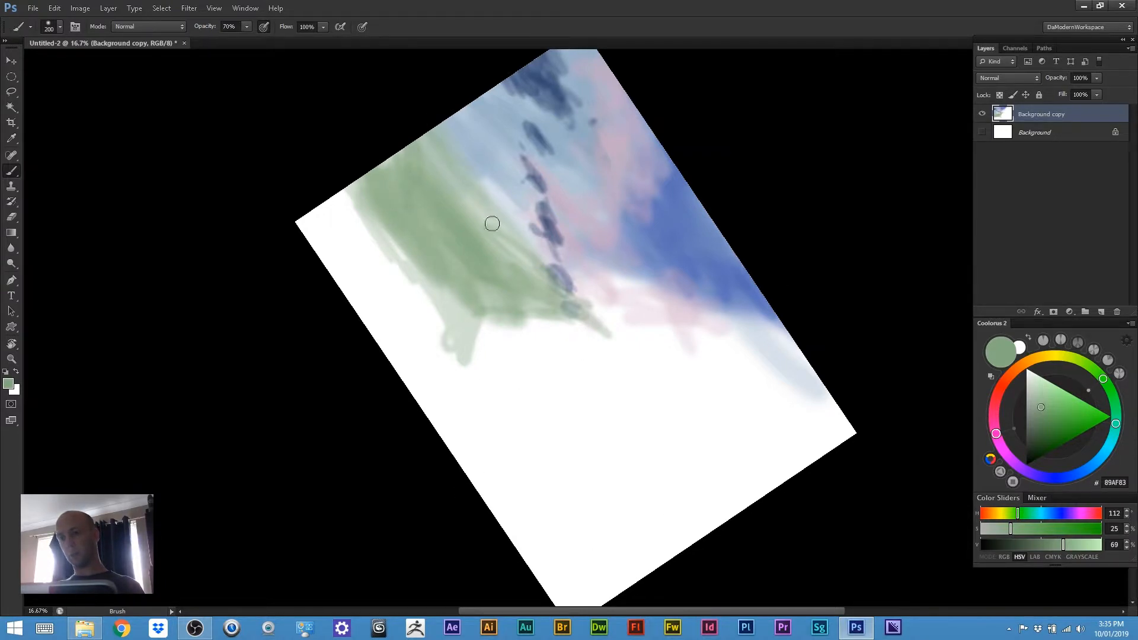
{"action": "left_click_drag", "start_coordinate": [588, 317], "coordinate": [616, 330]}
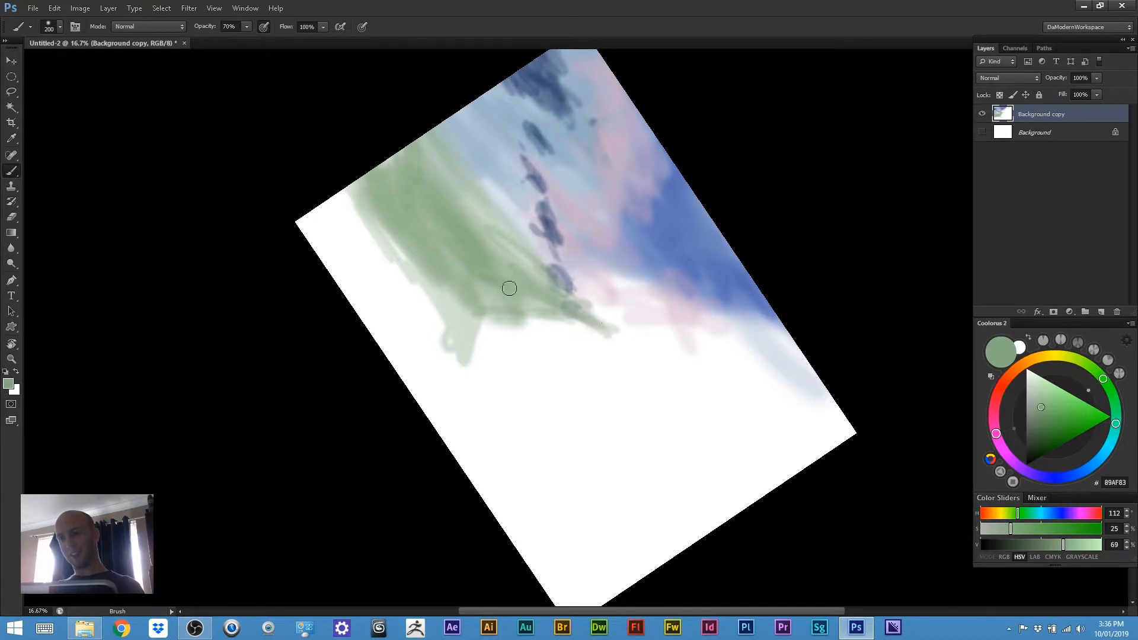
Extend the green band towards the canvas's right half using a larger brush, and return the brush to 200 px
{"action": "key", "text": "bracketright"}
{"action": "key", "text": "bracketright"}
{"action": "key", "text": "bracketright"}
{"action": "key", "text": "bracketright"}
{"action": "mouse_move", "coordinate": [551, 353]}
{"action": "left_mouse_down"}
{"action": "mouse_move", "coordinate": [557, 333]}
{"action": "mouse_move", "coordinate": [609, 340]}
{"action": "mouse_move", "coordinate": [638, 426]}
{"action": "mouse_move", "coordinate": [653, 322]}
{"action": "mouse_move", "coordinate": [625, 332]}
{"action": "mouse_move", "coordinate": [634, 437]}
{"action": "mouse_move", "coordinate": [581, 340]}
{"action": "mouse_move", "coordinate": [548, 329]}
{"action": "mouse_move", "coordinate": [611, 415]}
{"action": "left_mouse_up"}
{"action": "key", "text": "bracketleft"}
{"action": "key", "text": "bracketleft"}
{"action": "key", "text": "bracketleft"}
{"action": "key", "text": "bracketleft"}
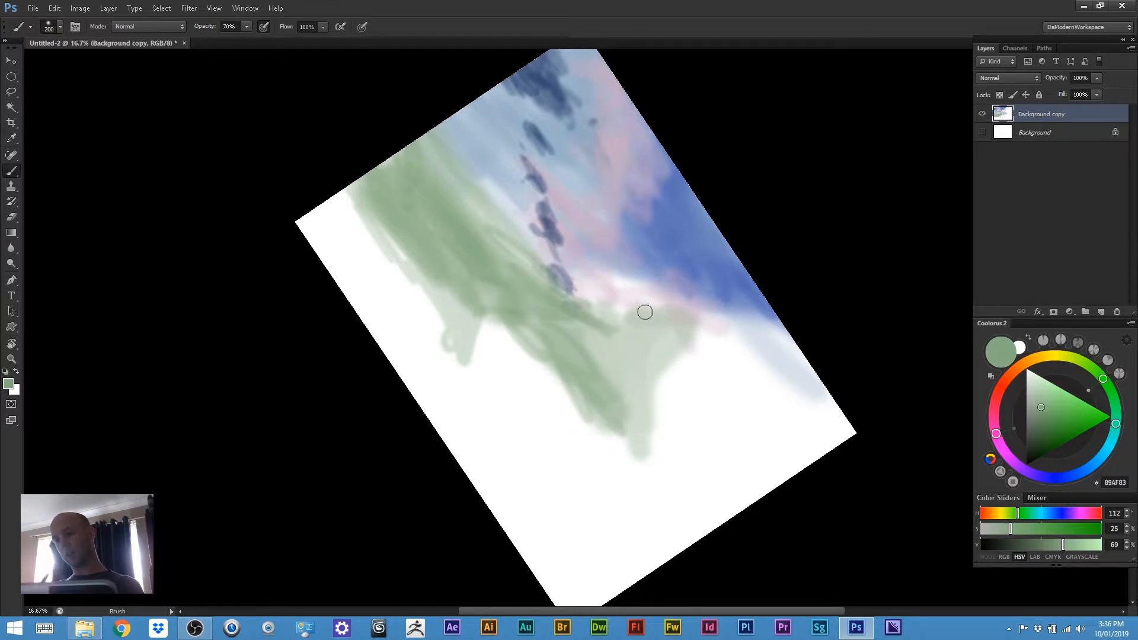
Level the canvas and paint a tall green peak rising from the right end of the band to the canvas's top edge
{"action": "key", "text": "r"}
{"action": "mouse_move", "coordinate": [470, 261]}
{"action": "left_mouse_down"}
{"action": "mouse_move", "coordinate": [382, 413]}
{"action": "mouse_move", "coordinate": [423, 459]}
{"action": "left_mouse_up"}
{"action": "mouse_move", "coordinate": [520, 148]}
{"action": "left_mouse_down"}
{"action": "mouse_move", "coordinate": [287, 254]}
{"action": "mouse_move", "coordinate": [303, 237]}
{"action": "left_mouse_up"}
{"action": "key", "text": "b"}
{"action": "left_click_drag", "start_coordinate": [616, 265], "coordinate": [620, 247]}
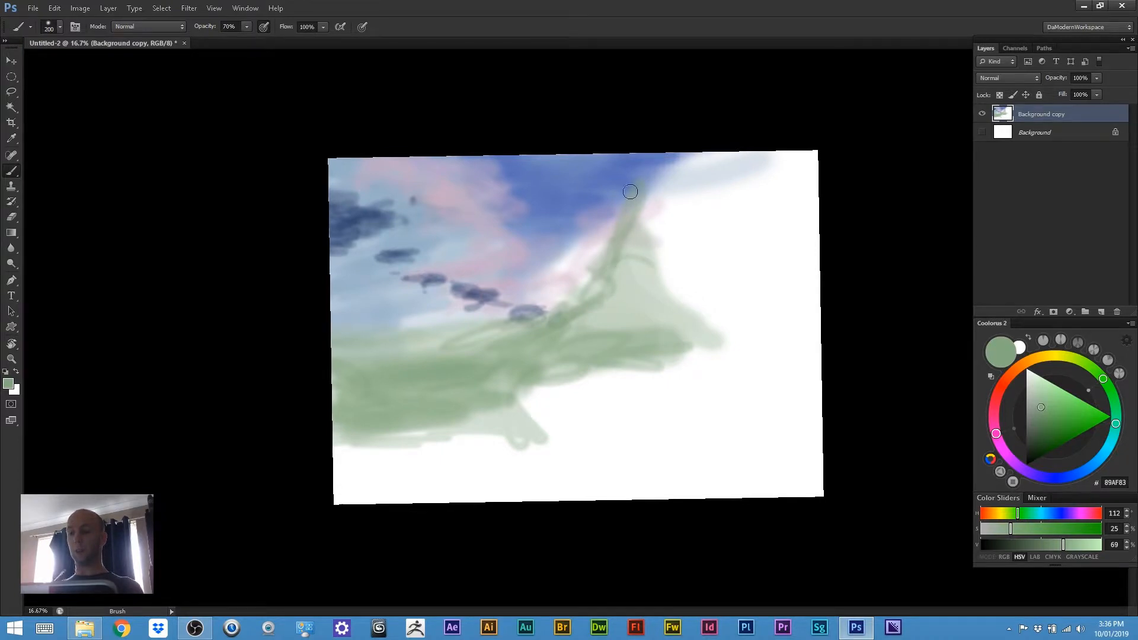
{"action": "mouse_move", "coordinate": [649, 276]}
{"action": "left_mouse_down"}
{"action": "mouse_move", "coordinate": [675, 302]}
{"action": "mouse_move", "coordinate": [673, 196]}
{"action": "mouse_move", "coordinate": [670, 266]}
{"action": "mouse_move", "coordinate": [652, 183]}
{"action": "left_mouse_up"}
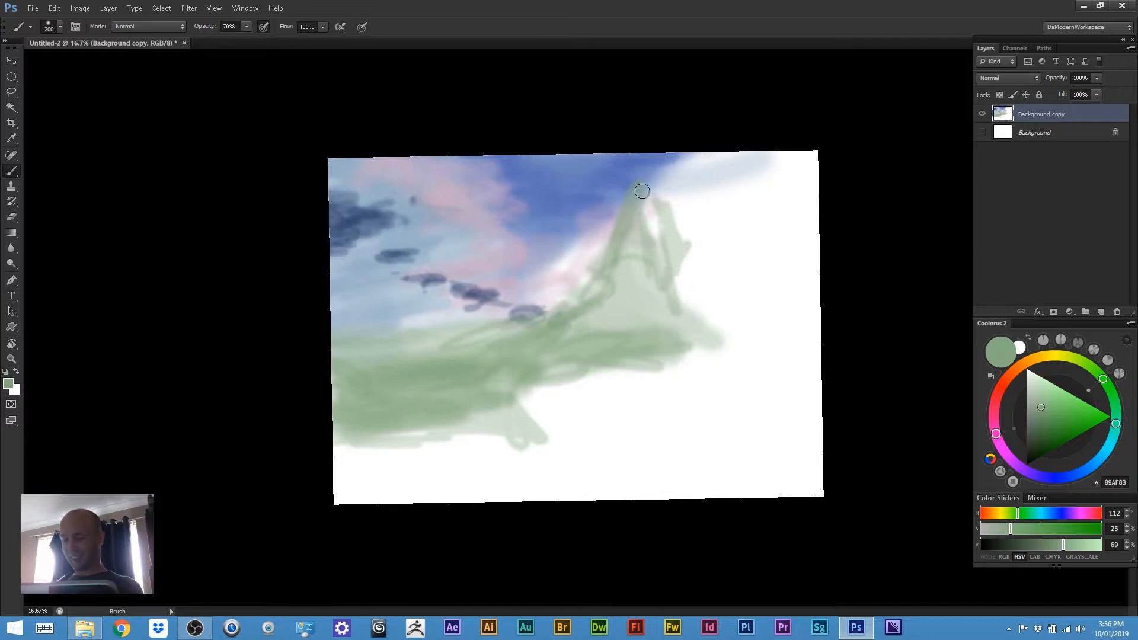
{"action": "mouse_move", "coordinate": [668, 240]}
{"action": "left_mouse_down"}
{"action": "mouse_move", "coordinate": [678, 211]}
{"action": "mouse_move", "coordinate": [684, 241]}
{"action": "mouse_move", "coordinate": [641, 157]}
{"action": "mouse_move", "coordinate": [666, 197]}
{"action": "mouse_move", "coordinate": [670, 177]}
{"action": "mouse_move", "coordinate": [678, 195]}
{"action": "mouse_move", "coordinate": [677, 166]}
{"action": "mouse_move", "coordinate": [639, 180]}
{"action": "mouse_move", "coordinate": [647, 163]}
{"action": "mouse_move", "coordinate": [666, 205]}
{"action": "mouse_move", "coordinate": [673, 164]}
{"action": "mouse_move", "coordinate": [648, 241]}
{"action": "left_mouse_up"}
{"action": "mouse_move", "coordinate": [602, 332]}
{"action": "left_mouse_down"}
{"action": "mouse_move", "coordinate": [636, 308]}
{"action": "mouse_move", "coordinate": [675, 325]}
{"action": "left_mouse_up"}
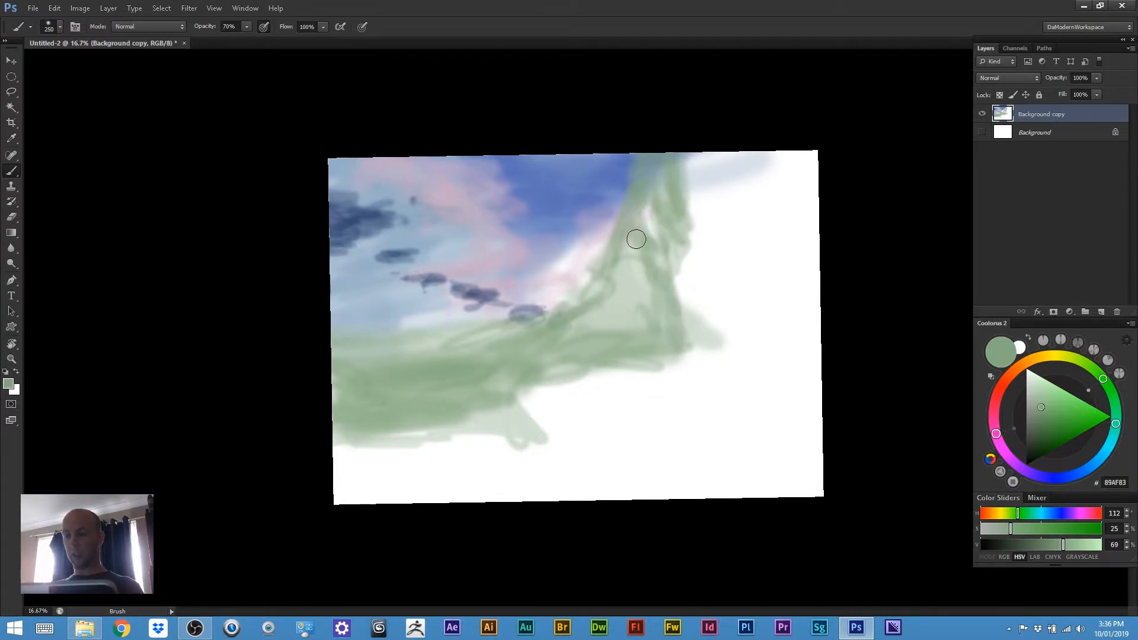
Paint a green slope from the peak's base to the canvas's lower right edge, and add small 175 px dabs beneath the left band
{"action": "mouse_move", "coordinate": [636, 239]}
{"action": "left_mouse_down"}
{"action": "mouse_move", "coordinate": [714, 390]}
{"action": "mouse_move", "coordinate": [740, 374]}
{"action": "mouse_move", "coordinate": [765, 421]}
{"action": "mouse_move", "coordinate": [720, 371]}
{"action": "mouse_move", "coordinate": [743, 420]}
{"action": "mouse_move", "coordinate": [746, 371]}
{"action": "mouse_move", "coordinate": [756, 407]}
{"action": "mouse_move", "coordinate": [780, 373]}
{"action": "mouse_move", "coordinate": [768, 367]}
{"action": "mouse_move", "coordinate": [781, 445]}
{"action": "mouse_move", "coordinate": [792, 413]}
{"action": "mouse_move", "coordinate": [749, 381]}
{"action": "mouse_move", "coordinate": [761, 407]}
{"action": "mouse_move", "coordinate": [793, 370]}
{"action": "mouse_move", "coordinate": [810, 450]}
{"action": "mouse_move", "coordinate": [781, 398]}
{"action": "mouse_move", "coordinate": [760, 430]}
{"action": "mouse_move", "coordinate": [800, 372]}
{"action": "mouse_move", "coordinate": [802, 441]}
{"action": "mouse_move", "coordinate": [782, 391]}
{"action": "mouse_move", "coordinate": [810, 406]}
{"action": "mouse_move", "coordinate": [794, 459]}
{"action": "left_mouse_up"}
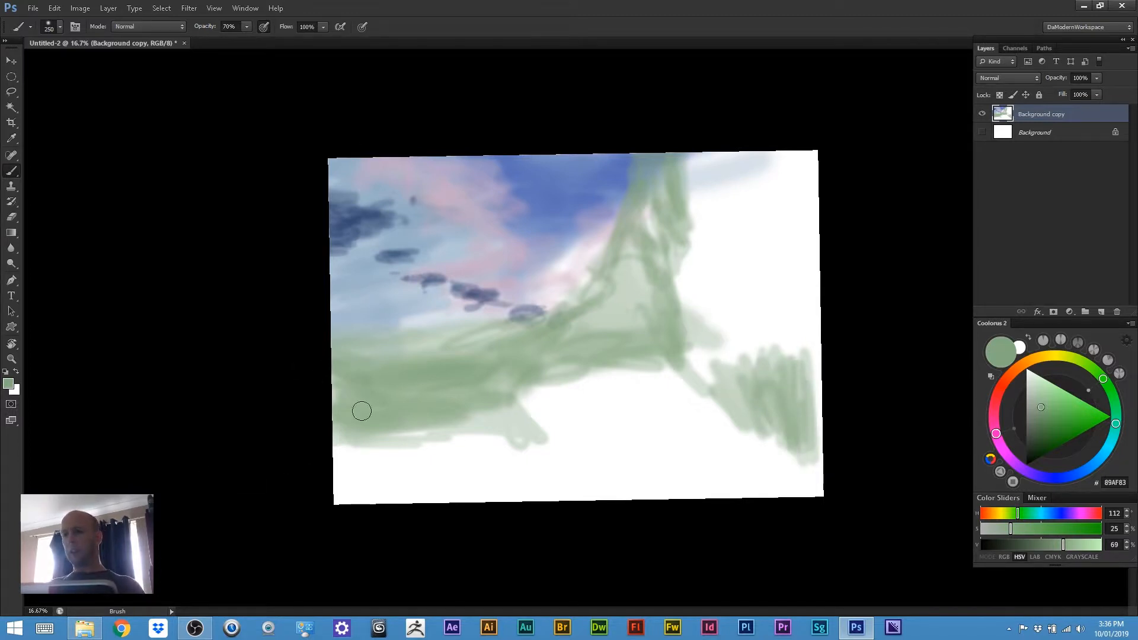
{"action": "key", "text": "bracketleft"}
{"action": "mouse_move", "coordinate": [399, 447]}
{"action": "left_mouse_down"}
{"action": "mouse_move", "coordinate": [389, 437]}
{"action": "mouse_move", "coordinate": [405, 455]}
{"action": "mouse_move", "coordinate": [441, 451]}
{"action": "left_mouse_up"}
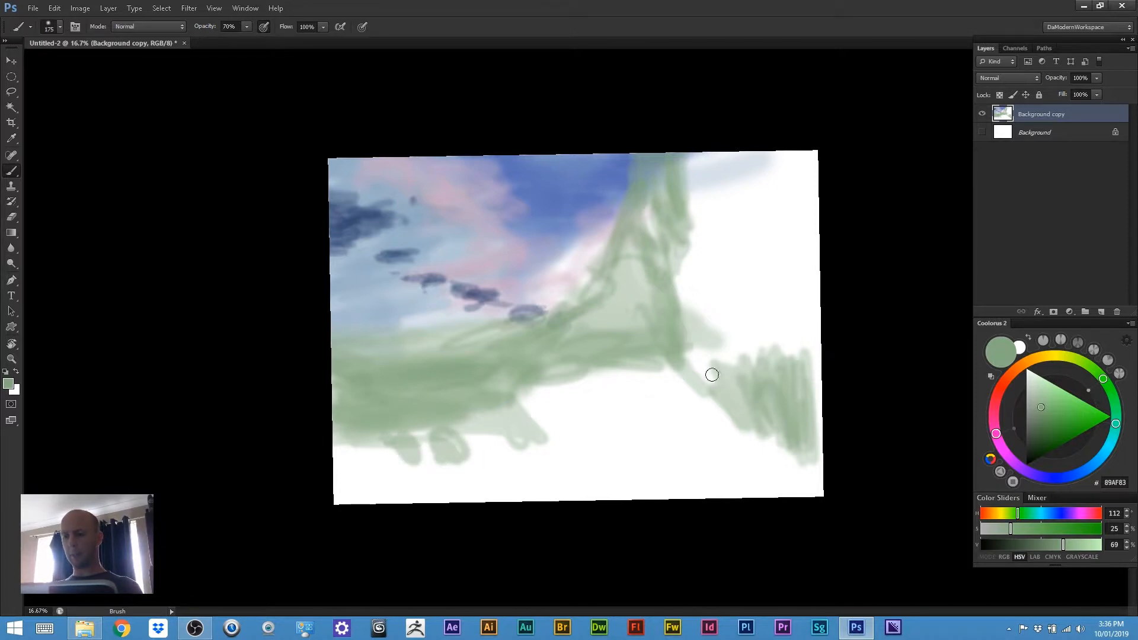
{"action": "mouse_move", "coordinate": [712, 374]}
{"action": "left_mouse_down"}
{"action": "mouse_move", "coordinate": [694, 356]}
{"action": "mouse_move", "coordinate": [689, 366]}
{"action": "mouse_move", "coordinate": [707, 347]}
{"action": "mouse_move", "coordinate": [743, 351]}
{"action": "mouse_move", "coordinate": [730, 365]}
{"action": "mouse_move", "coordinate": [716, 358]}
{"action": "mouse_move", "coordinate": [754, 362]}
{"action": "mouse_move", "coordinate": [748, 347]}
{"action": "mouse_move", "coordinate": [710, 352]}
{"action": "mouse_move", "coordinate": [754, 347]}
{"action": "mouse_move", "coordinate": [811, 382]}
{"action": "mouse_move", "coordinate": [792, 348]}
{"action": "mouse_move", "coordinate": [823, 407]}
{"action": "mouse_move", "coordinate": [816, 362]}
{"action": "mouse_move", "coordinate": [776, 355]}
{"action": "mouse_move", "coordinate": [780, 411]}
{"action": "mouse_move", "coordinate": [818, 396]}
{"action": "mouse_move", "coordinate": [834, 463]}
{"action": "mouse_move", "coordinate": [805, 432]}
{"action": "mouse_move", "coordinate": [819, 474]}
{"action": "mouse_move", "coordinate": [703, 337]}
{"action": "left_mouse_up"}
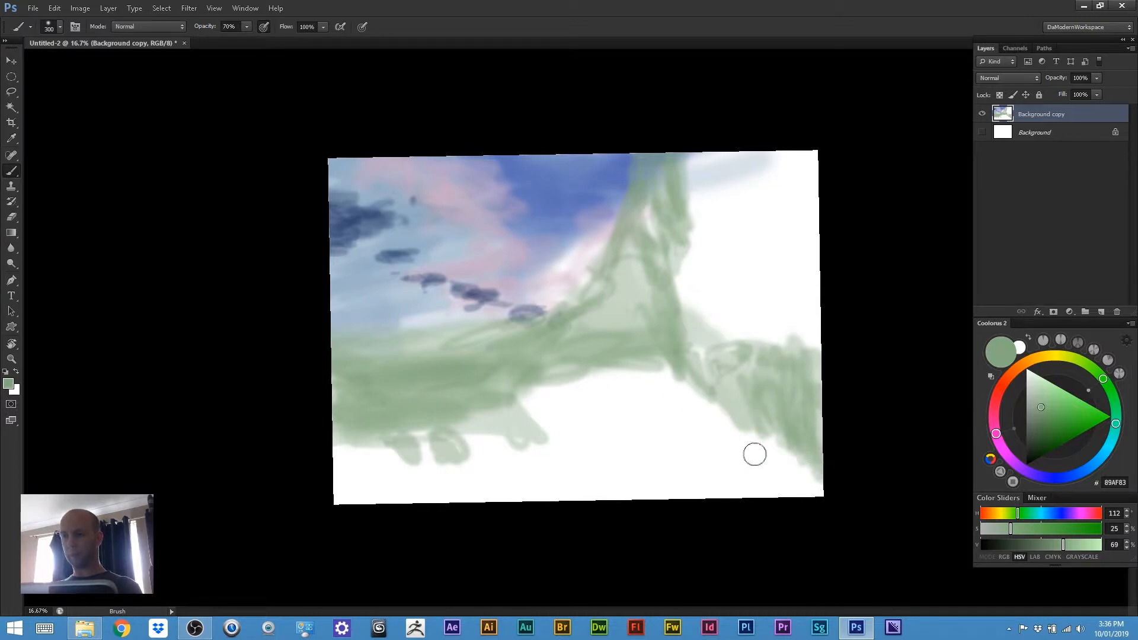
Paint thin green strokes with a 300 px brush along the canvas's bottom edge, leading left from the bottom-right corner, and reduce the brush
{"action": "mouse_move", "coordinate": [795, 480]}
{"action": "left_mouse_down"}
{"action": "mouse_move", "coordinate": [820, 480]}
{"action": "mouse_move", "coordinate": [753, 468]}
{"action": "mouse_move", "coordinate": [725, 491]}
{"action": "mouse_move", "coordinate": [778, 483]}
{"action": "mouse_move", "coordinate": [761, 471]}
{"action": "mouse_move", "coordinate": [800, 472]}
{"action": "mouse_move", "coordinate": [690, 492]}
{"action": "mouse_move", "coordinate": [659, 464]}
{"action": "mouse_move", "coordinate": [687, 479]}
{"action": "mouse_move", "coordinate": [650, 463]}
{"action": "left_mouse_up"}
{"action": "key", "text": "bracketleft"}
{"action": "key", "text": "bracketleft"}
{"action": "key", "text": "bracketleft"}
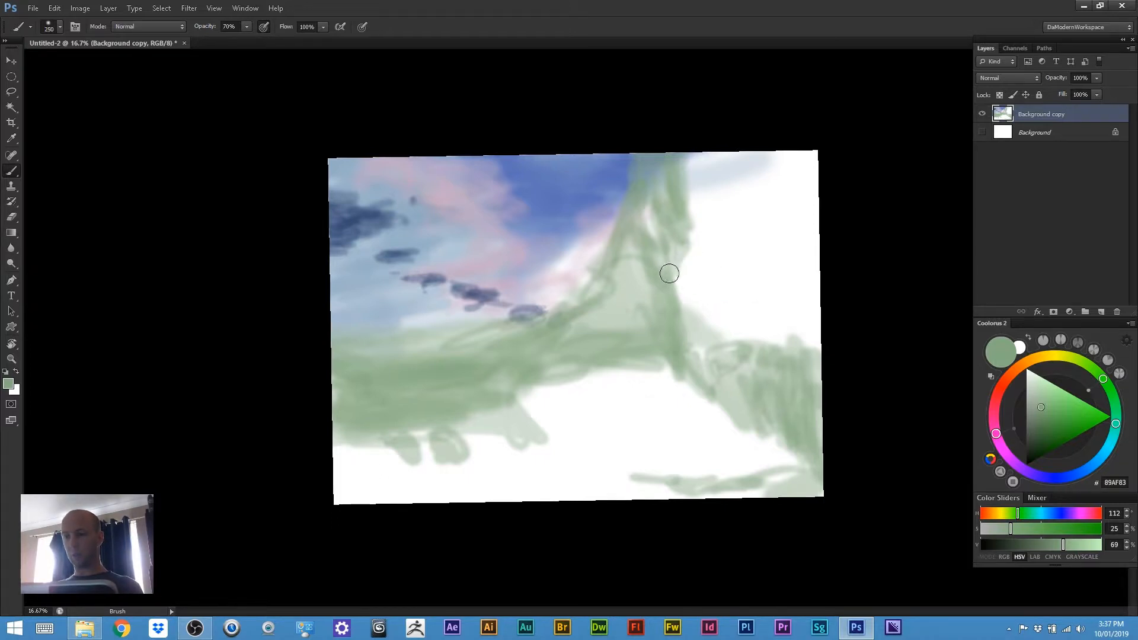
Enlarge the brush to 400 px and add light green strokes along the right side of the tall peak
{"action": "key", "text": "bracketright"}
{"action": "left_click_drag", "start_coordinate": [684, 243], "coordinate": [702, 299]}
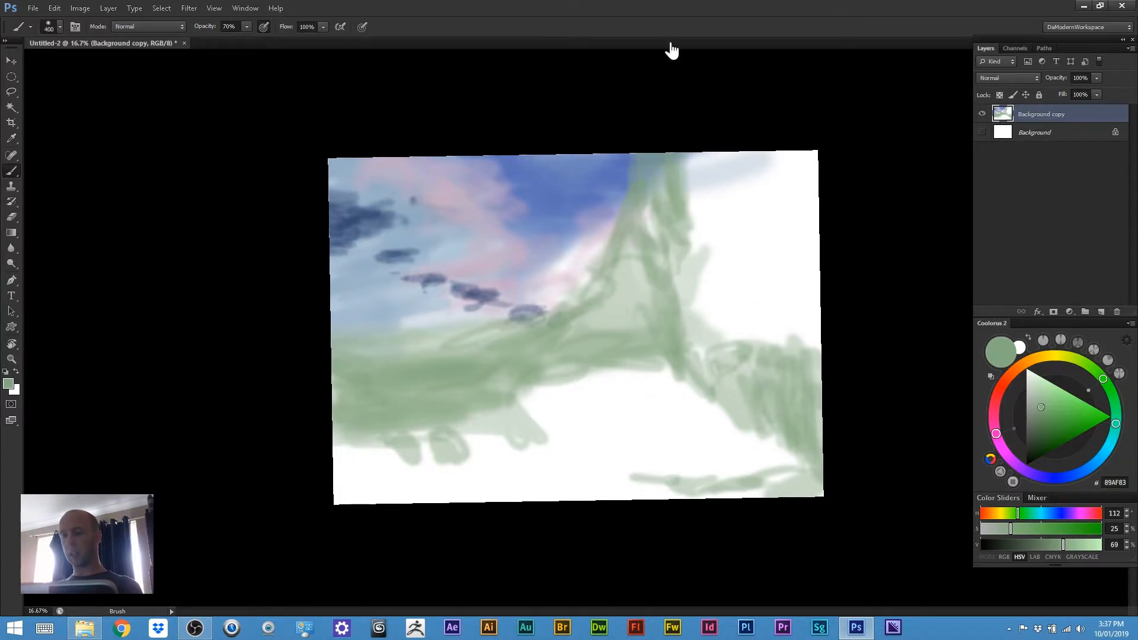
{"action": "left_click_drag", "start_coordinate": [689, 228], "coordinate": [701, 183]}
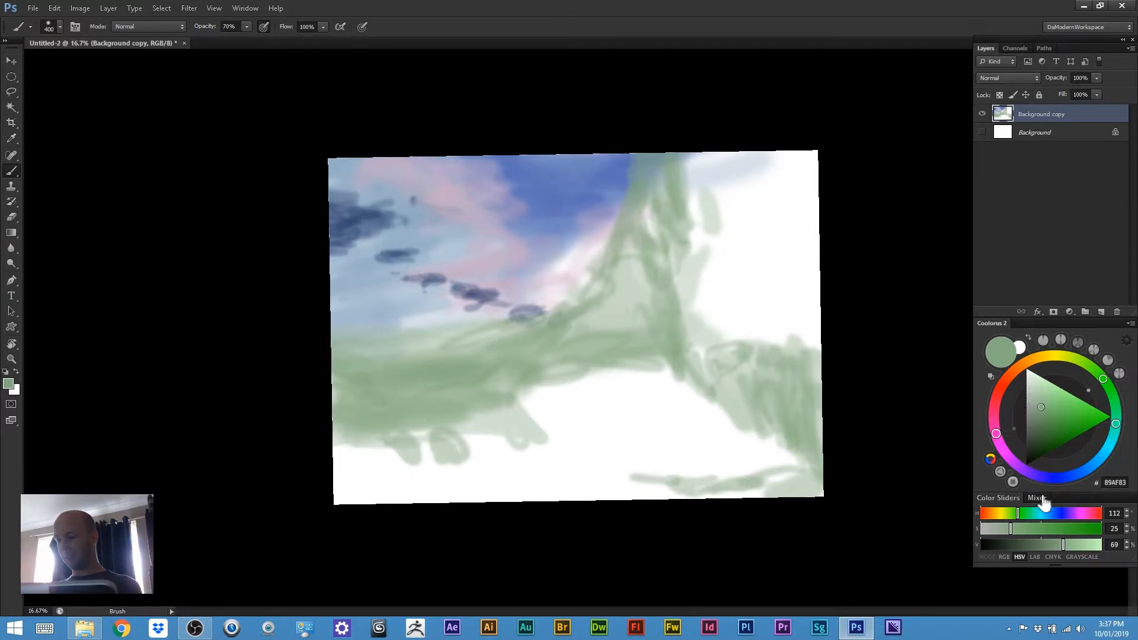
Set the brush to 600 px and neutral grey A5A6A5, and fill the white area right of the green peak with soft strokes
{"action": "left_click", "coordinate": [1032, 400]}
{"action": "key", "text": "bracketright"}
{"action": "key", "text": "bracketright"}
{"action": "mouse_move", "coordinate": [748, 208]}
{"action": "left_mouse_down"}
{"action": "mouse_move", "coordinate": [795, 138]}
{"action": "mouse_move", "coordinate": [735, 193]}
{"action": "mouse_move", "coordinate": [724, 147]}
{"action": "mouse_move", "coordinate": [751, 215]}
{"action": "mouse_move", "coordinate": [804, 227]}
{"action": "mouse_move", "coordinate": [776, 332]}
{"action": "mouse_move", "coordinate": [792, 242]}
{"action": "mouse_move", "coordinate": [732, 308]}
{"action": "mouse_move", "coordinate": [679, 318]}
{"action": "mouse_move", "coordinate": [690, 225]}
{"action": "mouse_move", "coordinate": [721, 269]}
{"action": "mouse_move", "coordinate": [688, 227]}
{"action": "mouse_move", "coordinate": [691, 323]}
{"action": "mouse_move", "coordinate": [781, 331]}
{"action": "left_mouse_up"}
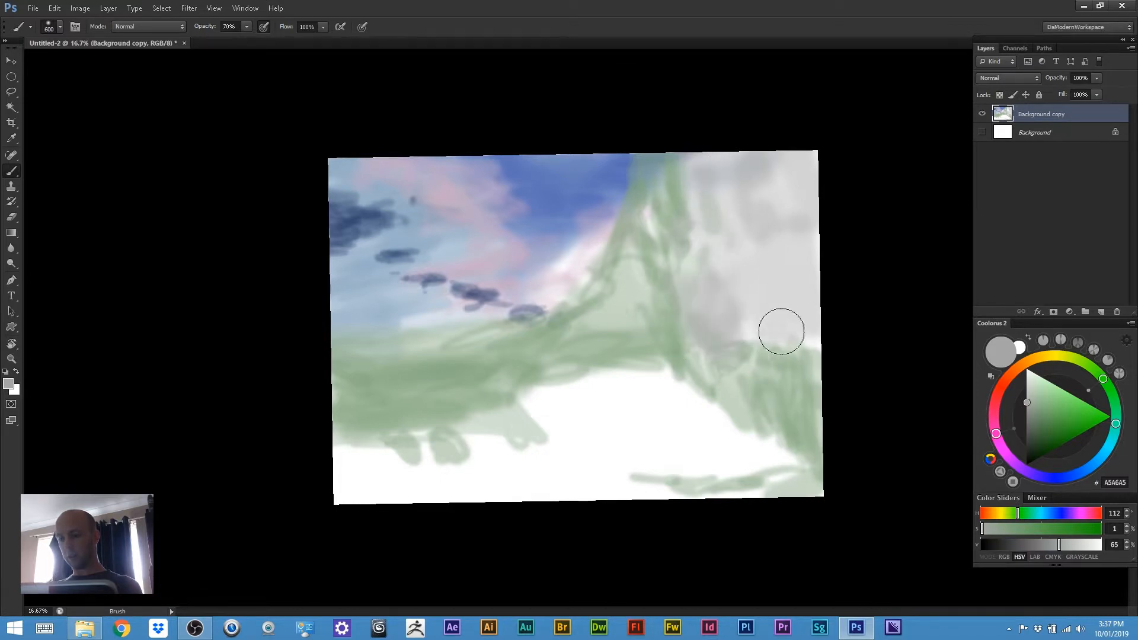
Reduce the brush to 300 px and paint grey strokes in the area right of the peak, deepening the shade to 6E6E6E
{"action": "key", "text": "bracketleft"}
{"action": "key", "text": "bracketleft"}
{"action": "key", "text": "bracketleft"}
{"action": "mouse_move", "coordinate": [695, 213]}
{"action": "left_mouse_down"}
{"action": "mouse_move", "coordinate": [807, 326]}
{"action": "mouse_move", "coordinate": [808, 364]}
{"action": "mouse_move", "coordinate": [774, 322]}
{"action": "mouse_move", "coordinate": [789, 347]}
{"action": "mouse_move", "coordinate": [780, 357]}
{"action": "mouse_move", "coordinate": [771, 229]}
{"action": "mouse_move", "coordinate": [781, 307]}
{"action": "mouse_move", "coordinate": [748, 243]}
{"action": "left_mouse_up"}
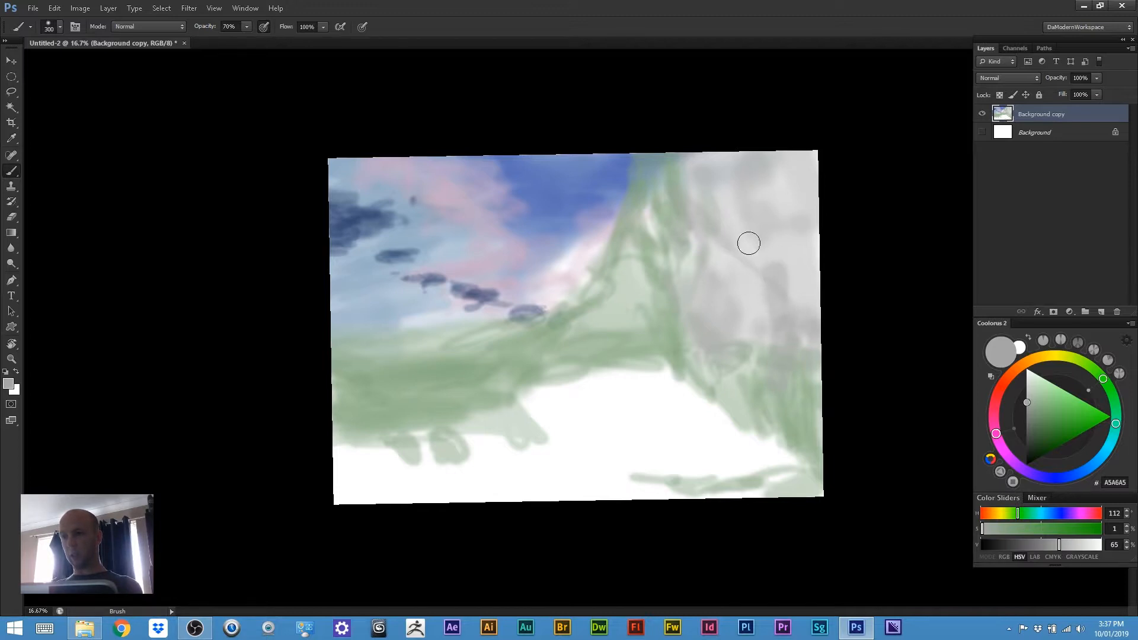
{"action": "left_click_drag", "start_coordinate": [1026, 403], "coordinate": [1025, 423]}
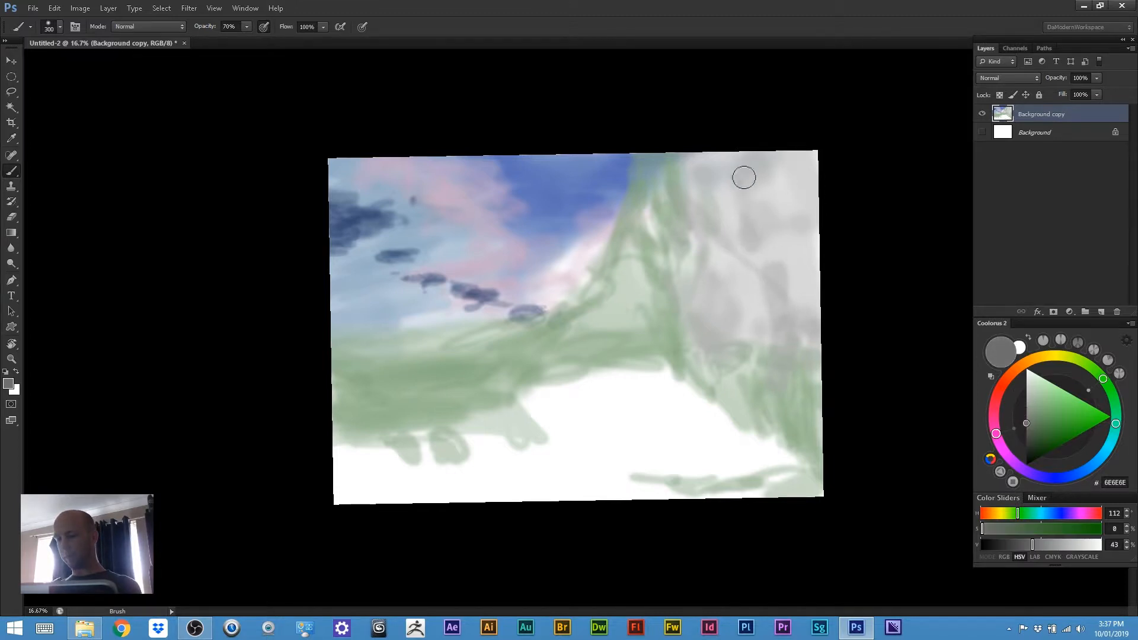
{"action": "mouse_move", "coordinate": [744, 177]}
{"action": "left_mouse_down"}
{"action": "mouse_move", "coordinate": [775, 219]}
{"action": "mouse_move", "coordinate": [772, 165]}
{"action": "mouse_move", "coordinate": [790, 207]}
{"action": "mouse_move", "coordinate": [777, 130]}
{"action": "mouse_move", "coordinate": [779, 204]}
{"action": "mouse_move", "coordinate": [803, 187]}
{"action": "mouse_move", "coordinate": [772, 155]}
{"action": "mouse_move", "coordinate": [752, 173]}
{"action": "mouse_move", "coordinate": [776, 226]}
{"action": "mouse_move", "coordinate": [746, 190]}
{"action": "mouse_move", "coordinate": [745, 215]}
{"action": "mouse_move", "coordinate": [732, 180]}
{"action": "mouse_move", "coordinate": [722, 196]}
{"action": "mouse_move", "coordinate": [698, 125]}
{"action": "mouse_move", "coordinate": [658, 140]}
{"action": "mouse_move", "coordinate": [694, 191]}
{"action": "mouse_move", "coordinate": [707, 187]}
{"action": "mouse_move", "coordinate": [703, 140]}
{"action": "mouse_move", "coordinate": [696, 166]}
{"action": "mouse_move", "coordinate": [723, 232]}
{"action": "mouse_move", "coordinate": [729, 199]}
{"action": "mouse_move", "coordinate": [746, 251]}
{"action": "left_mouse_up"}
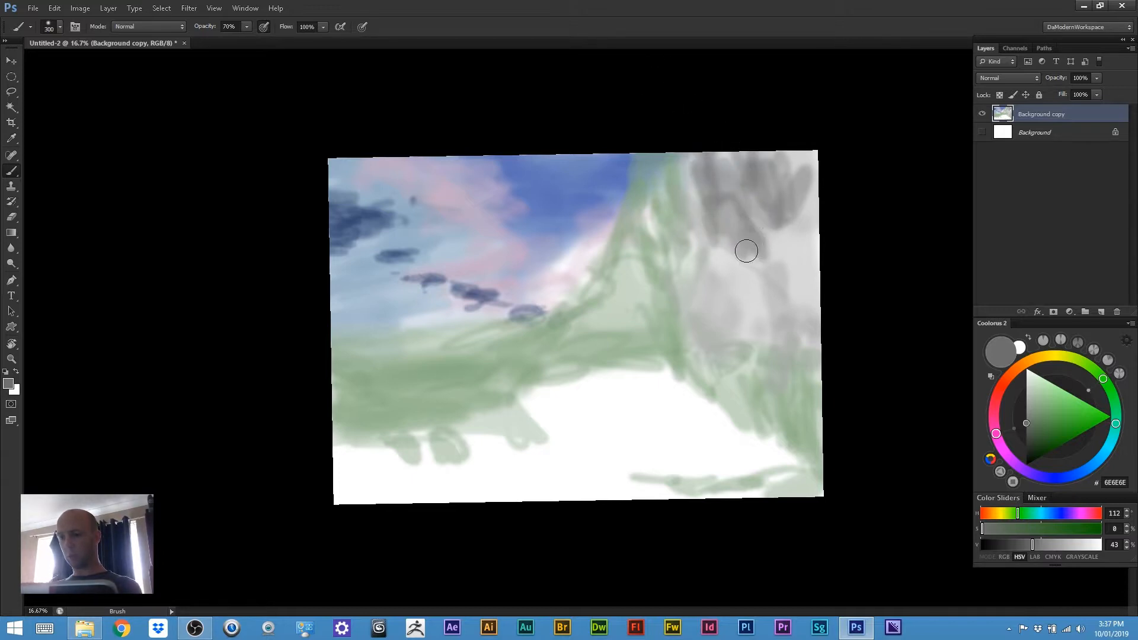
Darken the paint to grey 3D3D3D and add darker strokes across the upper part of the grey area
{"action": "left_click_drag", "start_coordinate": [1026, 423], "coordinate": [1026, 442]}
{"action": "mouse_move", "coordinate": [744, 200]}
{"action": "left_mouse_down"}
{"action": "mouse_move", "coordinate": [773, 234]}
{"action": "mouse_move", "coordinate": [767, 241]}
{"action": "mouse_move", "coordinate": [789, 144]}
{"action": "mouse_move", "coordinate": [777, 137]}
{"action": "mouse_move", "coordinate": [728, 209]}
{"action": "mouse_move", "coordinate": [695, 118]}
{"action": "left_mouse_up"}
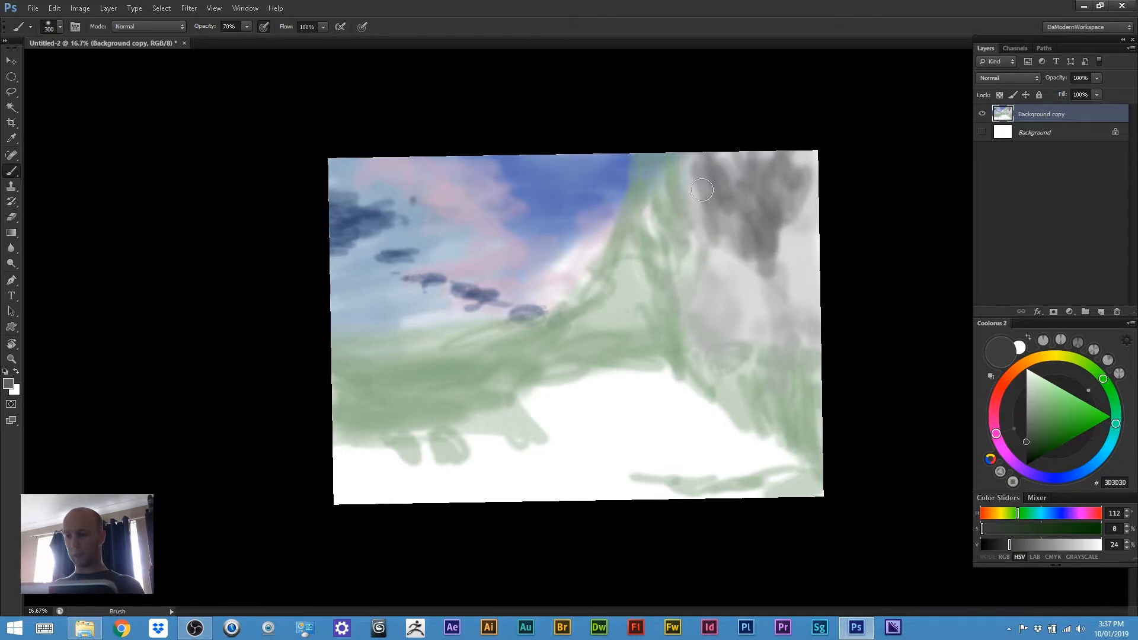
{"action": "left_click_drag", "start_coordinate": [699, 178], "coordinate": [698, 138]}
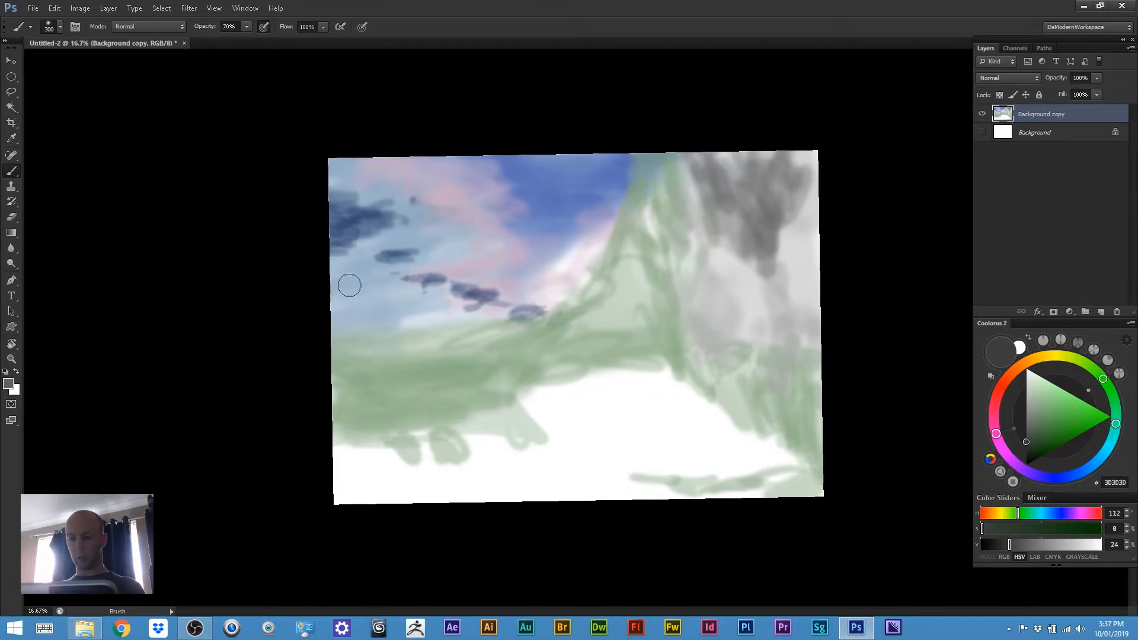
Shift the painted layer right, exposing a narrow strip along the canvas's left edge, and dab sampled pale sky blue into the gap
{"action": "key", "text": "v"}
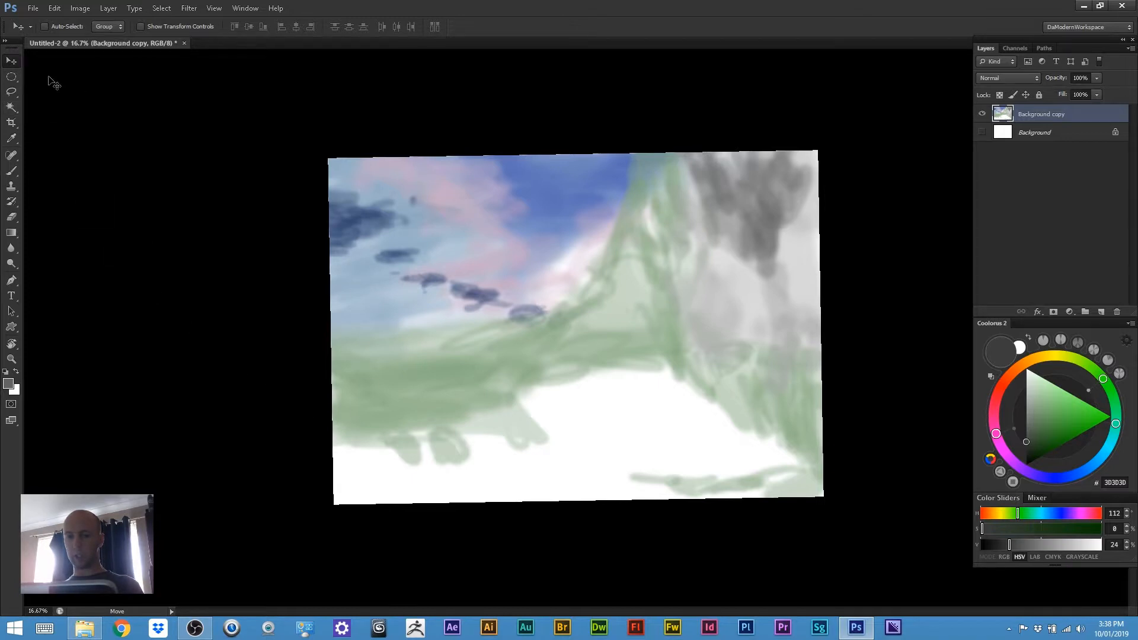
{"action": "left_click_drag", "start_coordinate": [466, 367], "coordinate": [493, 360]}
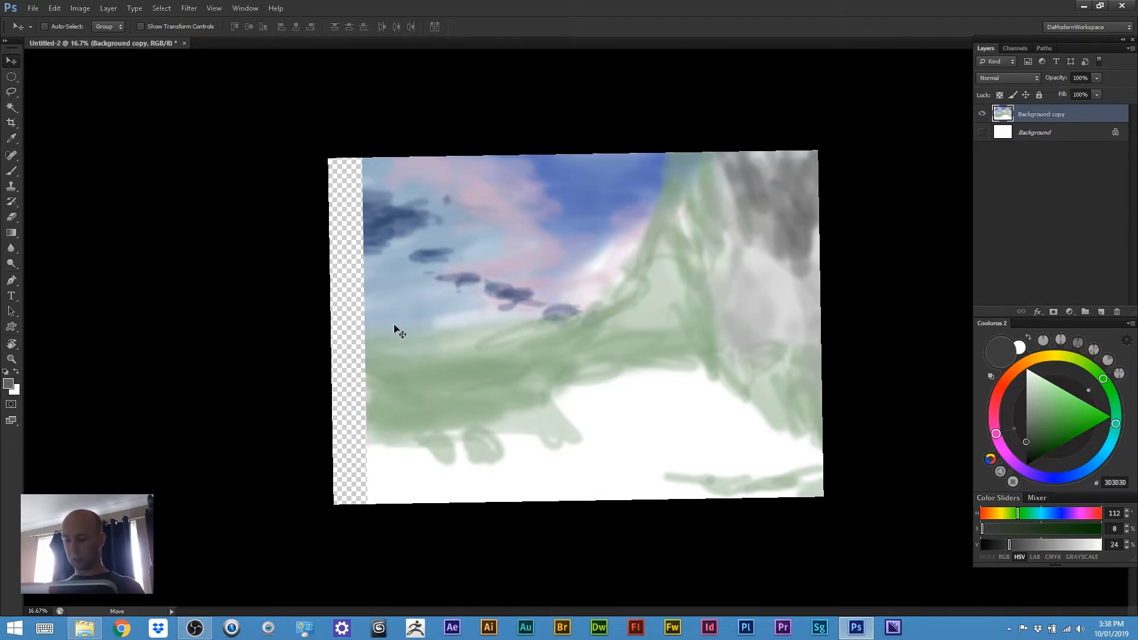
{"action": "key", "text": "b"}
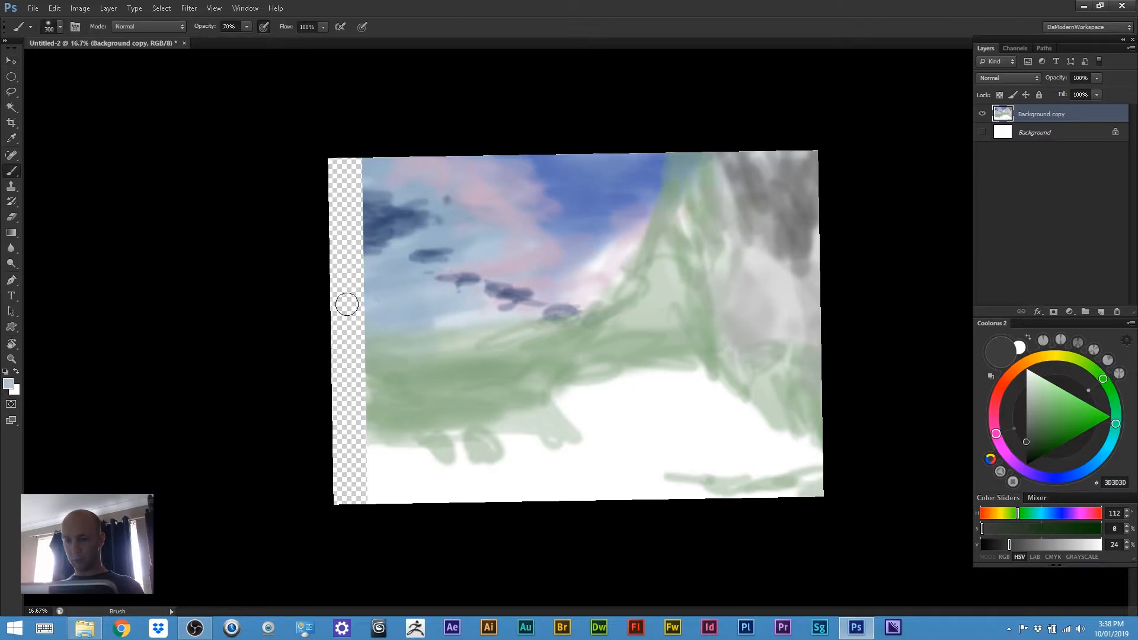
{"action": "left_click", "coordinate": [368, 303], "text": "alt"}
{"action": "left_click_drag", "start_coordinate": [325, 305], "coordinate": [362, 302]}
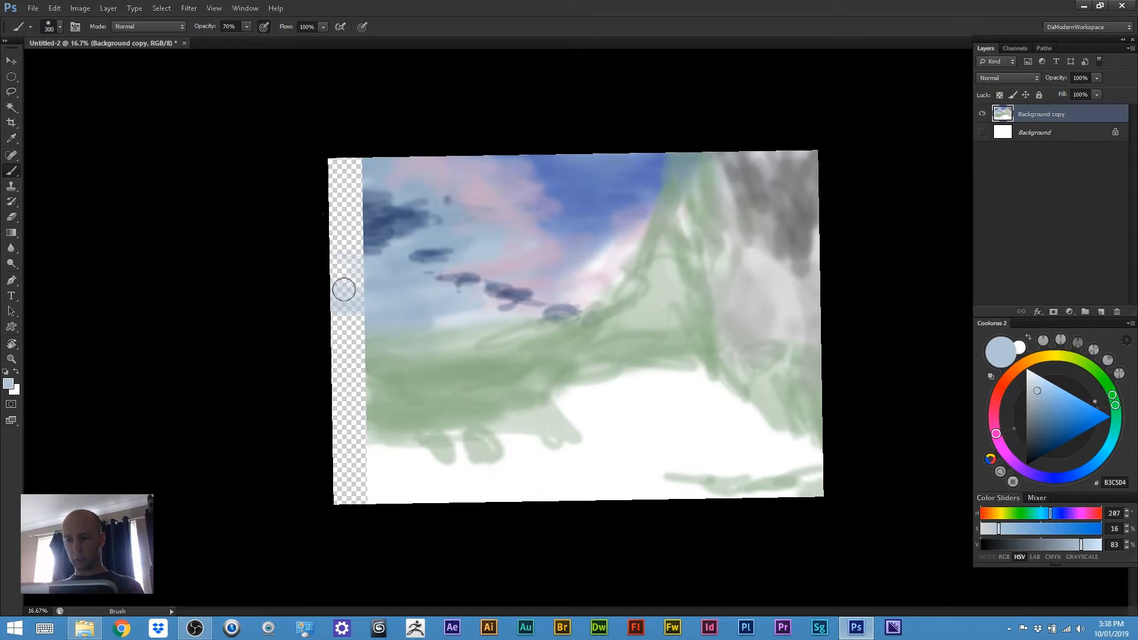
Lasso the left portion of the sky and duplicate it leftward to cover the upper part of the transparent strip
{"action": "key", "text": "l"}
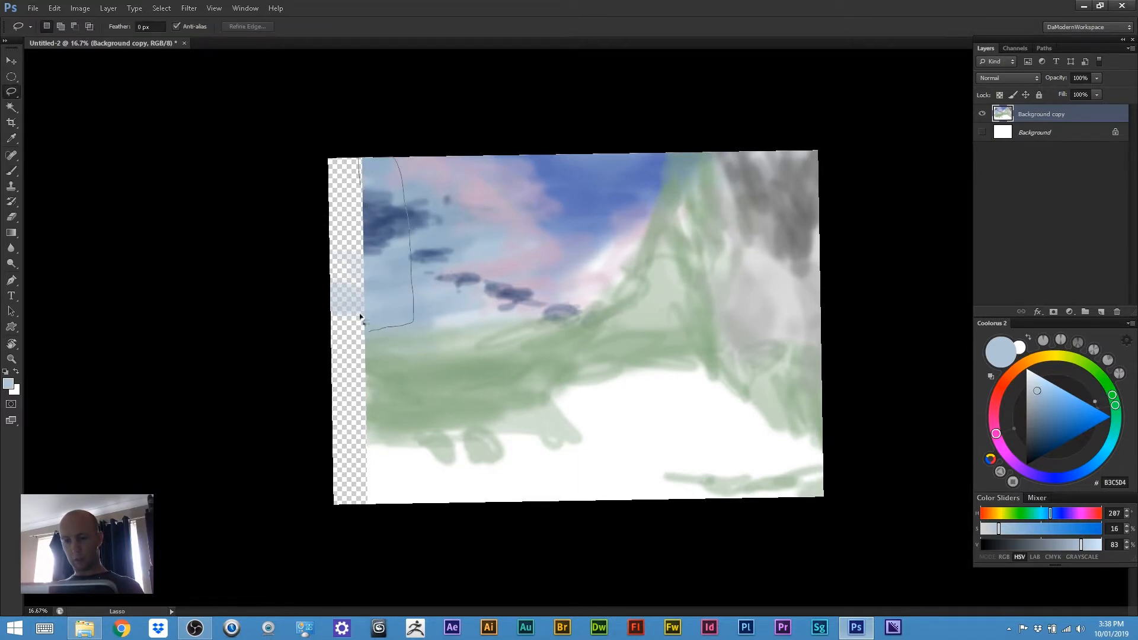
{"action": "left_click_drag", "start_coordinate": [360, 317], "coordinate": [359, 172]}
{"action": "key", "text": "v"}
{"action": "left_click_drag", "start_coordinate": [365, 284], "coordinate": [348, 290]}
{"action": "left_click_drag", "start_coordinate": [352, 258], "coordinate": [354, 196]}
Paint over the seam in the duplicated sky and dark cloud with a 300 px brush, using blues sampled nearby
{"action": "key", "text": "b"}
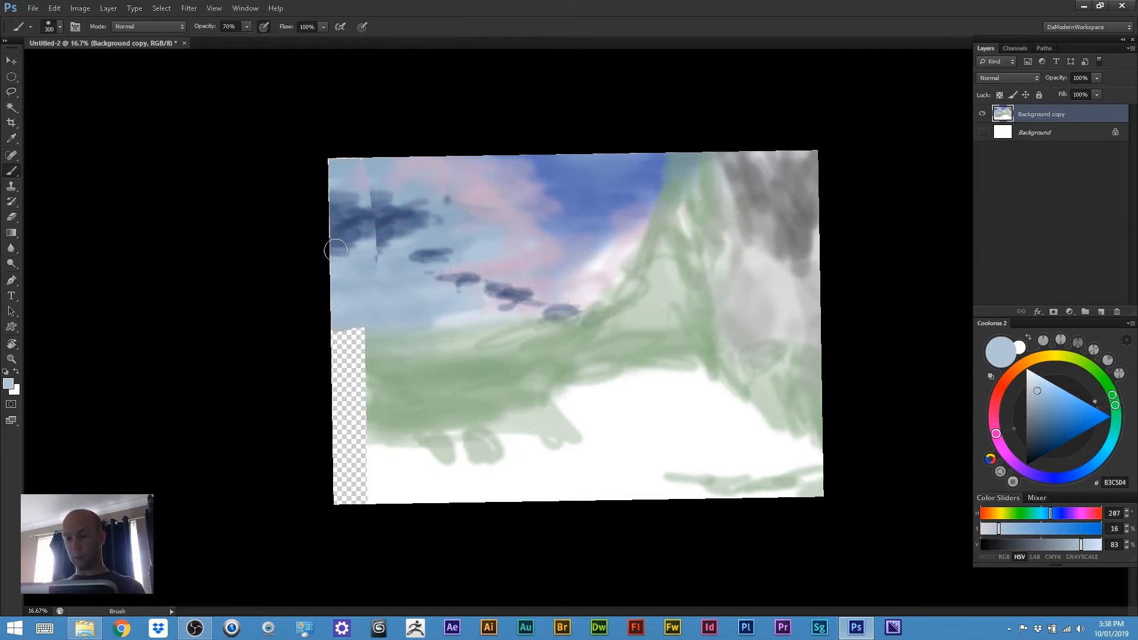
{"action": "left_click", "coordinate": [356, 240], "text": "alt"}
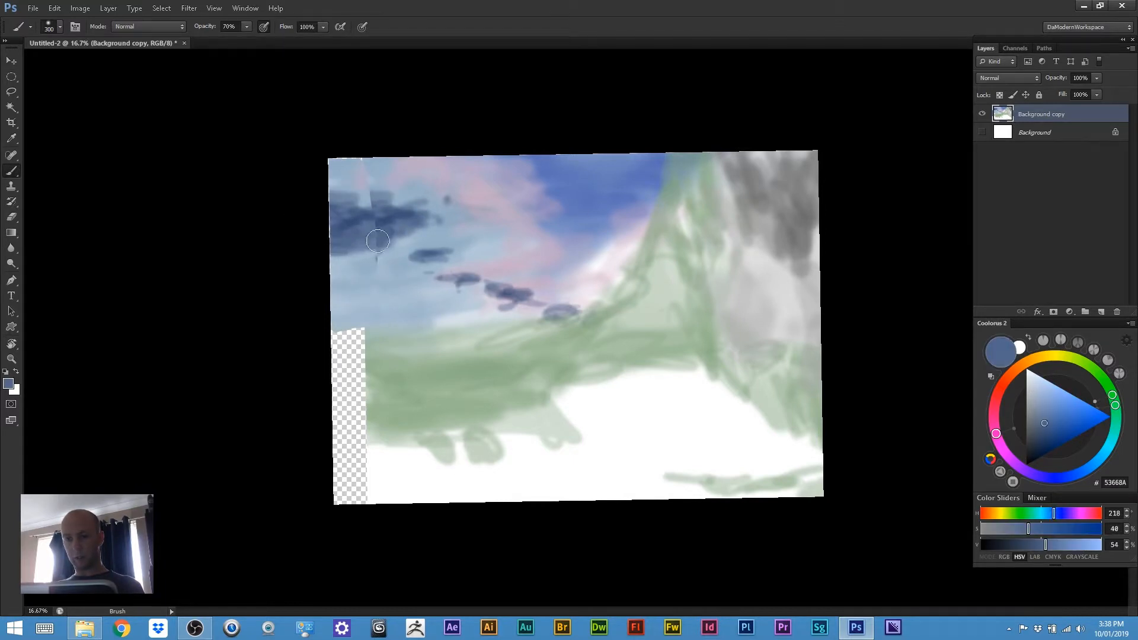
{"action": "left_click", "coordinate": [368, 171], "text": "alt"}
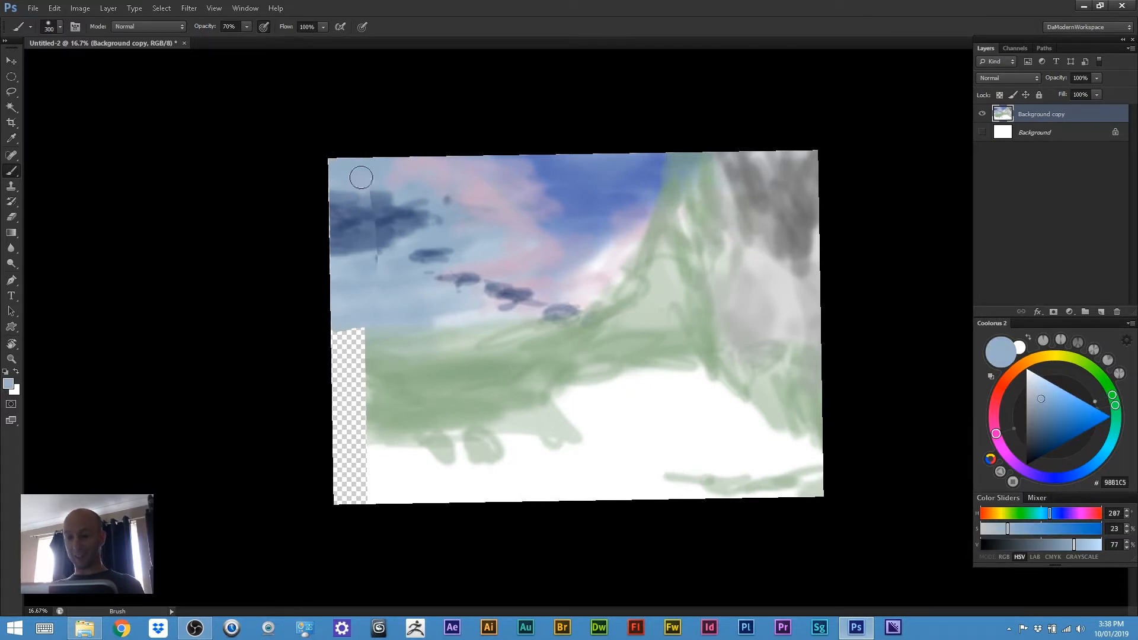
{"action": "left_click", "coordinate": [334, 222], "text": "alt"}
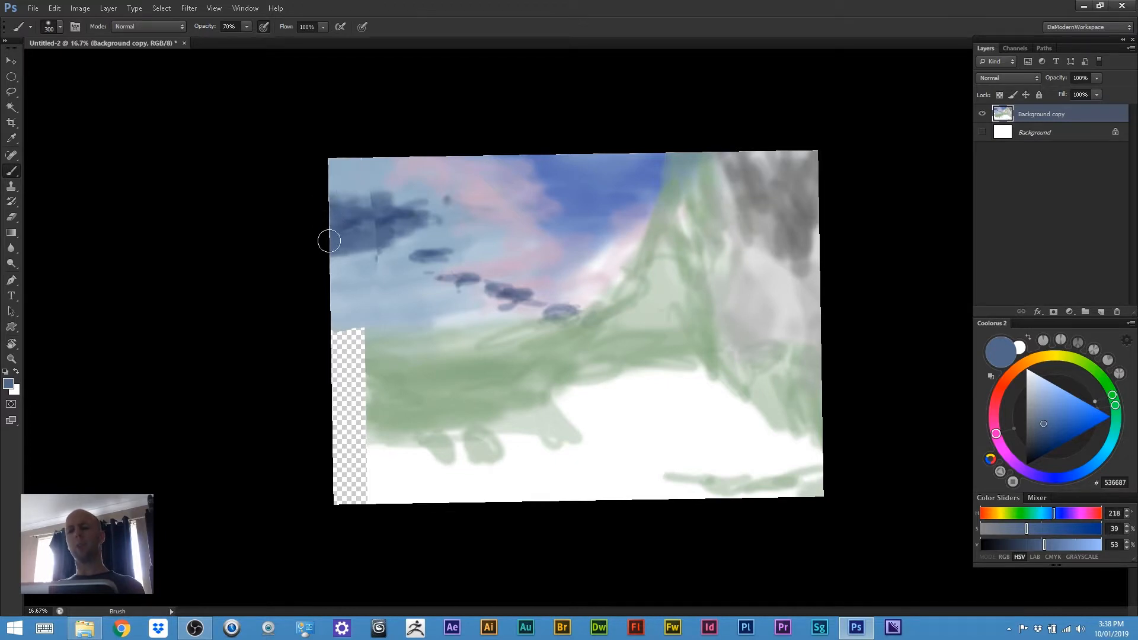
Reduce the brush to 175 px and reshape the dark cloud's upper edge with sampled blue 4B5E82
{"action": "left_click", "coordinate": [382, 216], "text": "alt"}
{"action": "key", "text": "bracketleft"}
{"action": "key", "text": "bracketleft"}
{"action": "key", "text": "bracketleft"}
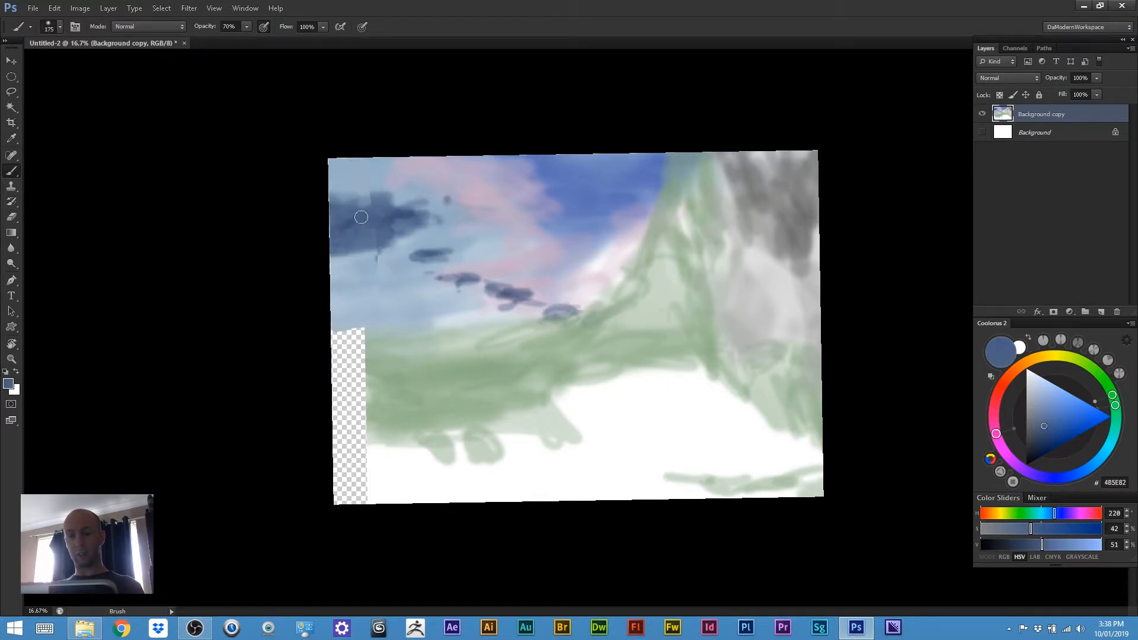
{"action": "left_click_drag", "start_coordinate": [353, 198], "coordinate": [405, 210]}
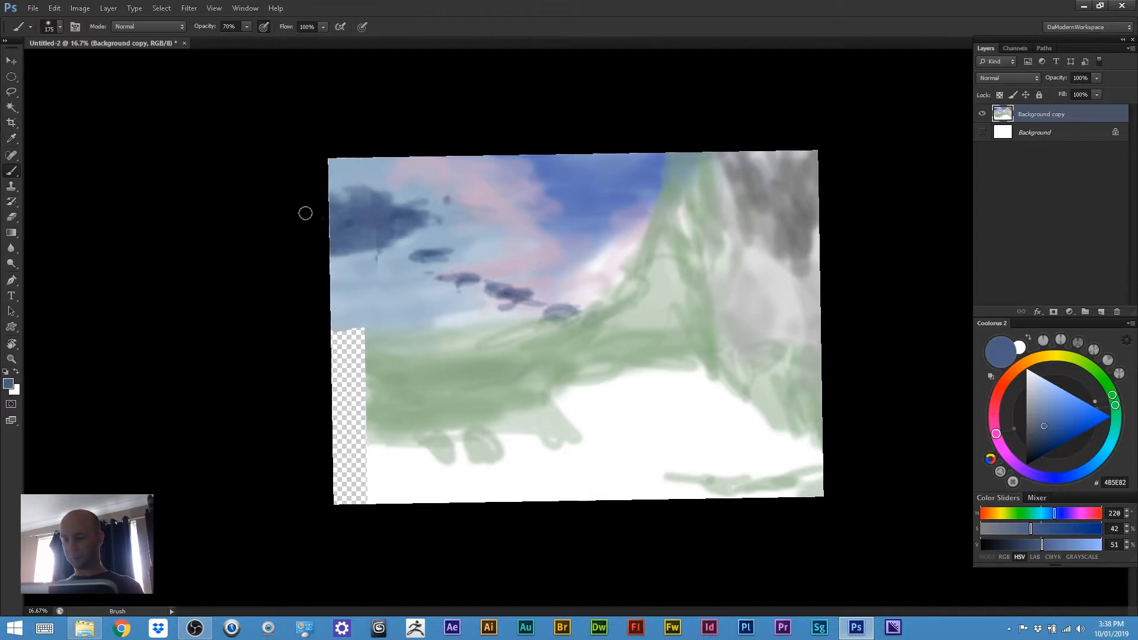
Add small dark cloud strokes at the sky's lower left edge and soften the left clouds with sampled light and dark blues
{"action": "mouse_move", "coordinate": [332, 289]}
{"action": "left_mouse_down"}
{"action": "mouse_move", "coordinate": [360, 289]}
{"action": "mouse_move", "coordinate": [332, 307]}
{"action": "left_mouse_up"}
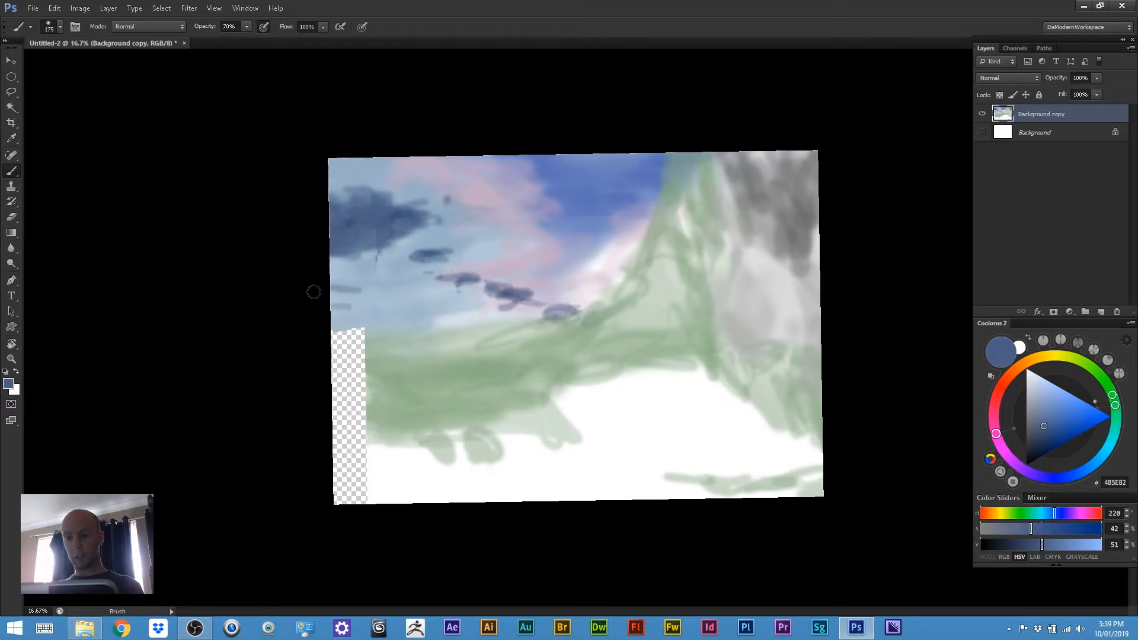
{"action": "left_click", "coordinate": [388, 284], "text": "alt"}
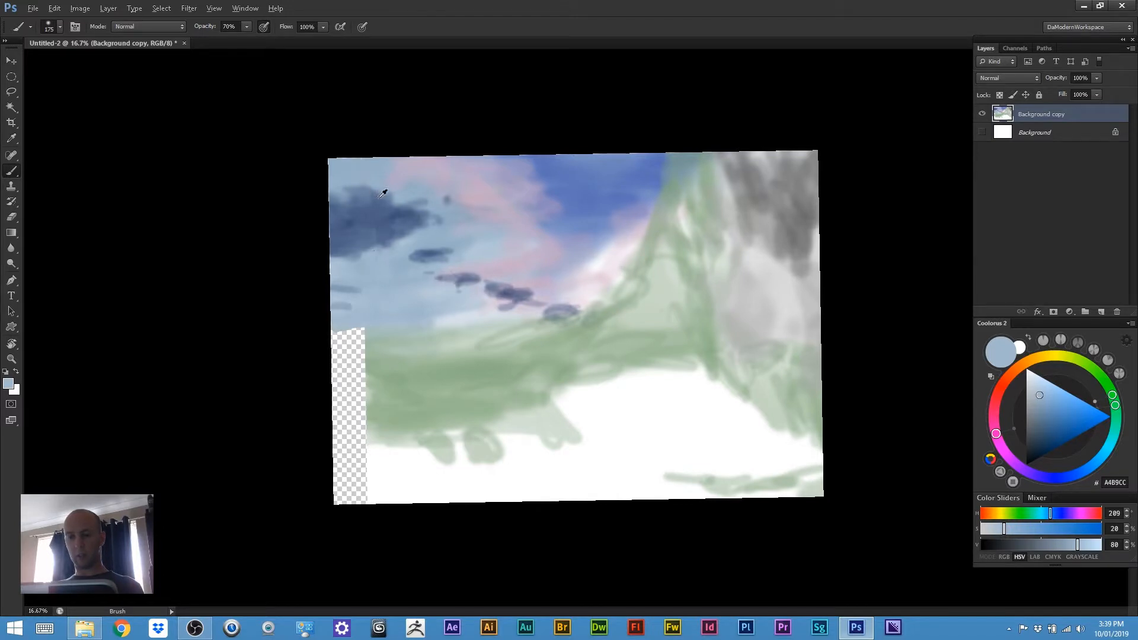
{"action": "left_click", "coordinate": [381, 195], "text": "alt"}
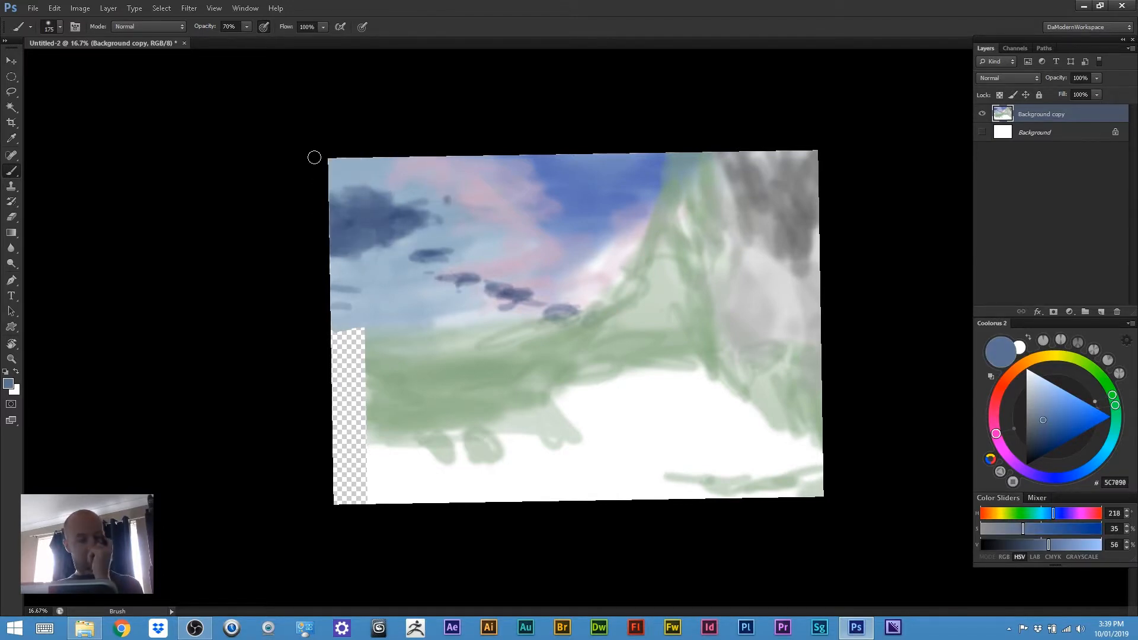
{"action": "left_click", "coordinate": [382, 226], "text": "alt"}
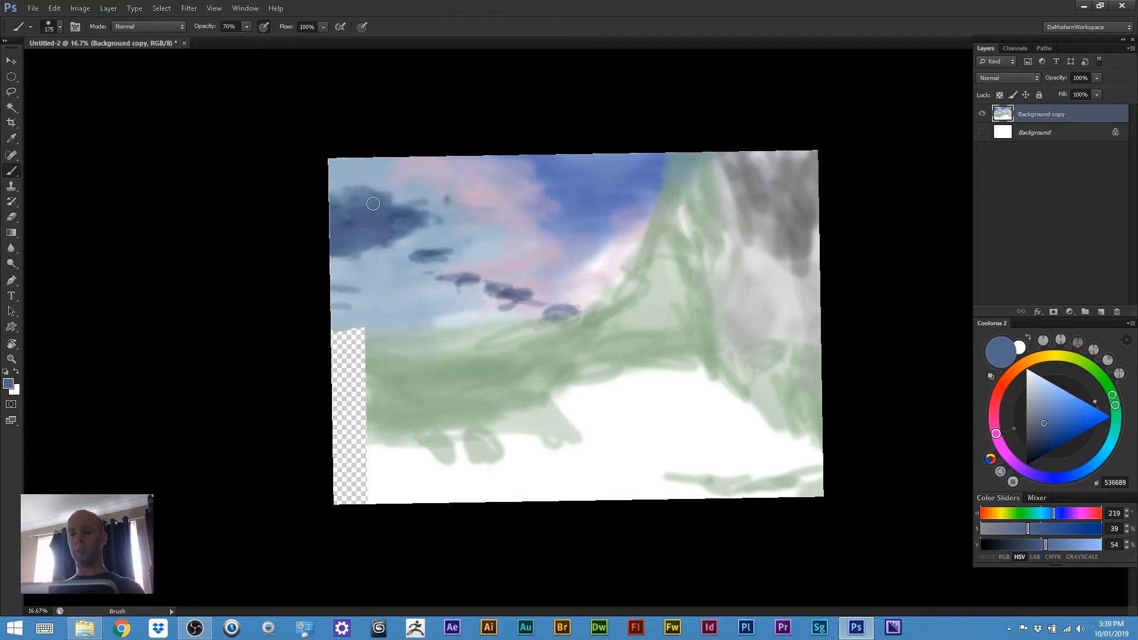
{"action": "left_click", "coordinate": [380, 209], "text": "alt"}
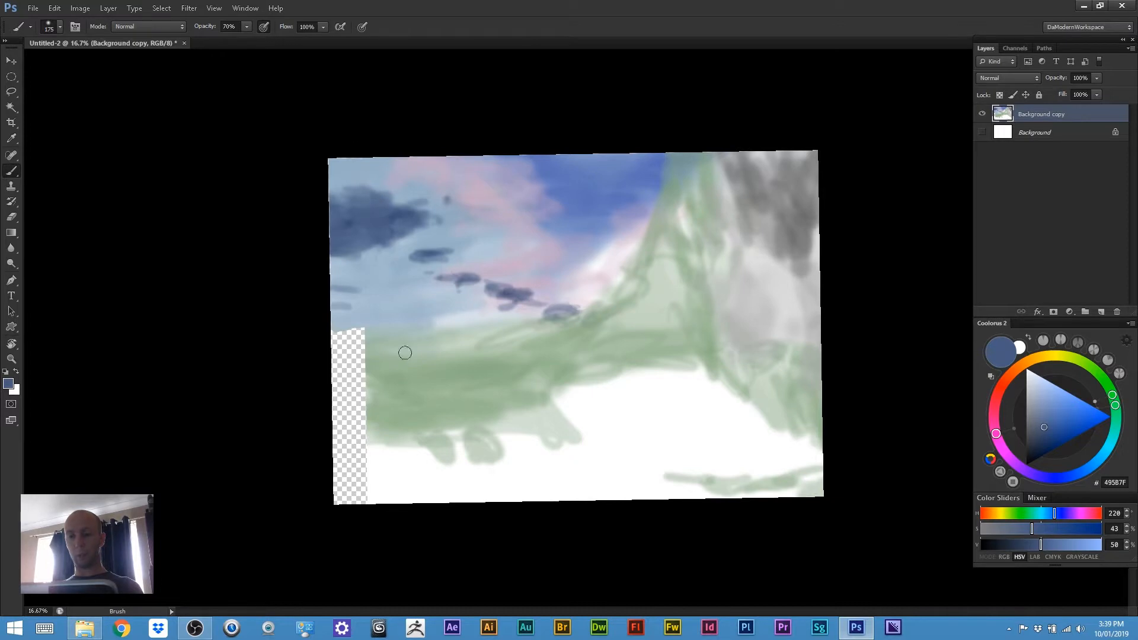
{"action": "left_click", "coordinate": [380, 168], "text": "alt"}
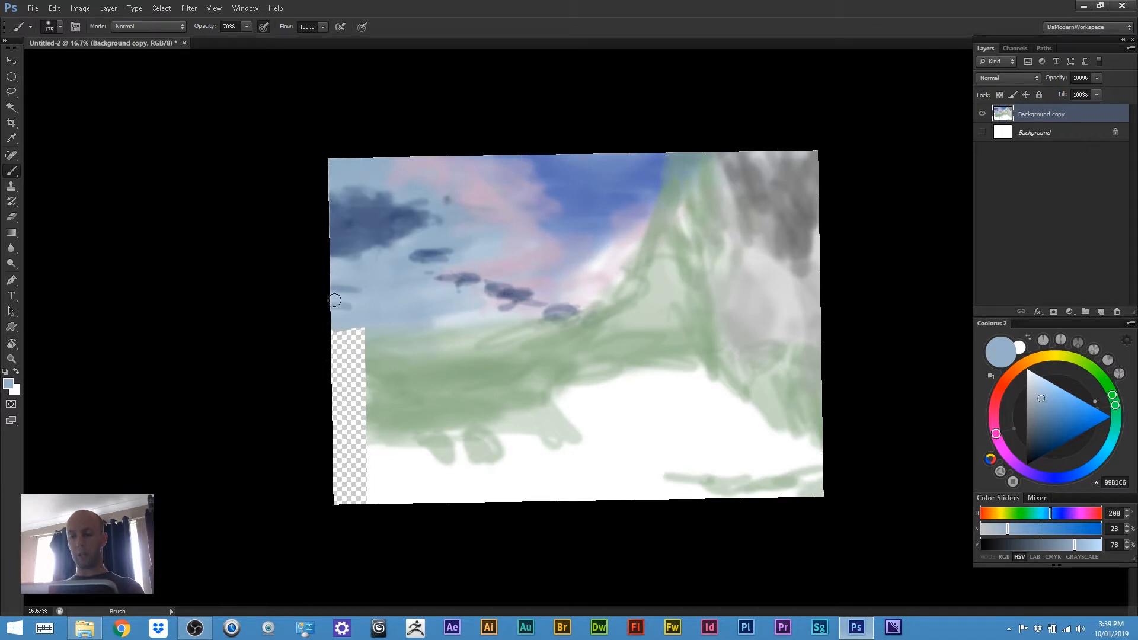
Dab sampled green into the remaining gap, lasso the green land's left portion, duplicate it leftward over the gap and deselect
{"action": "left_click", "coordinate": [377, 360], "text": "alt"}
{"action": "left_click_drag", "start_coordinate": [362, 356], "coordinate": [335, 339]}
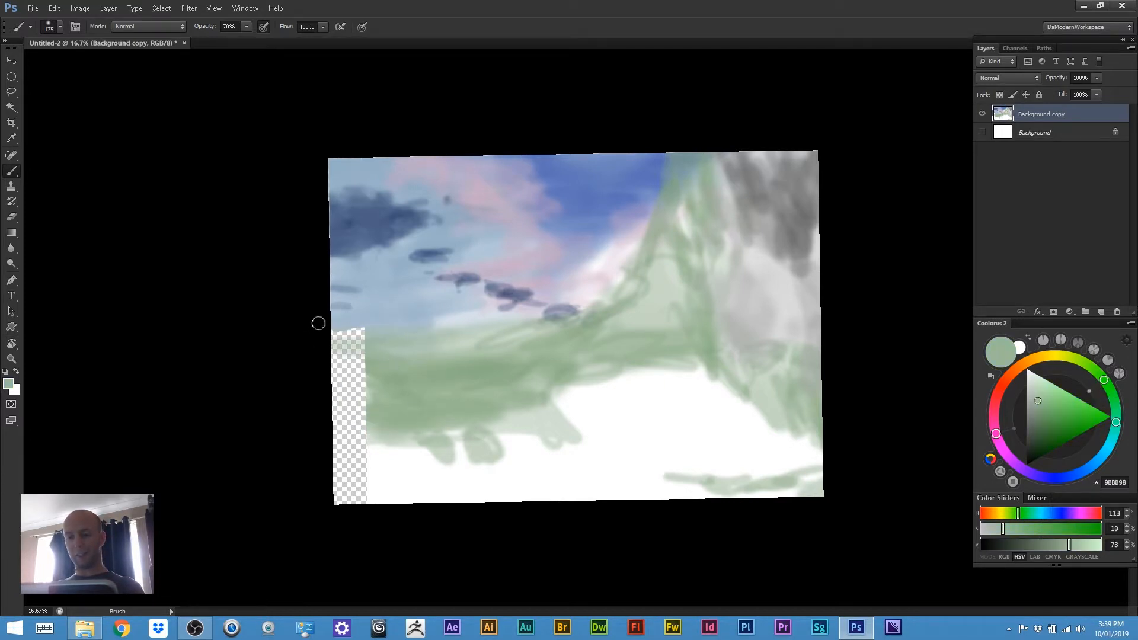
{"action": "key", "text": "l"}
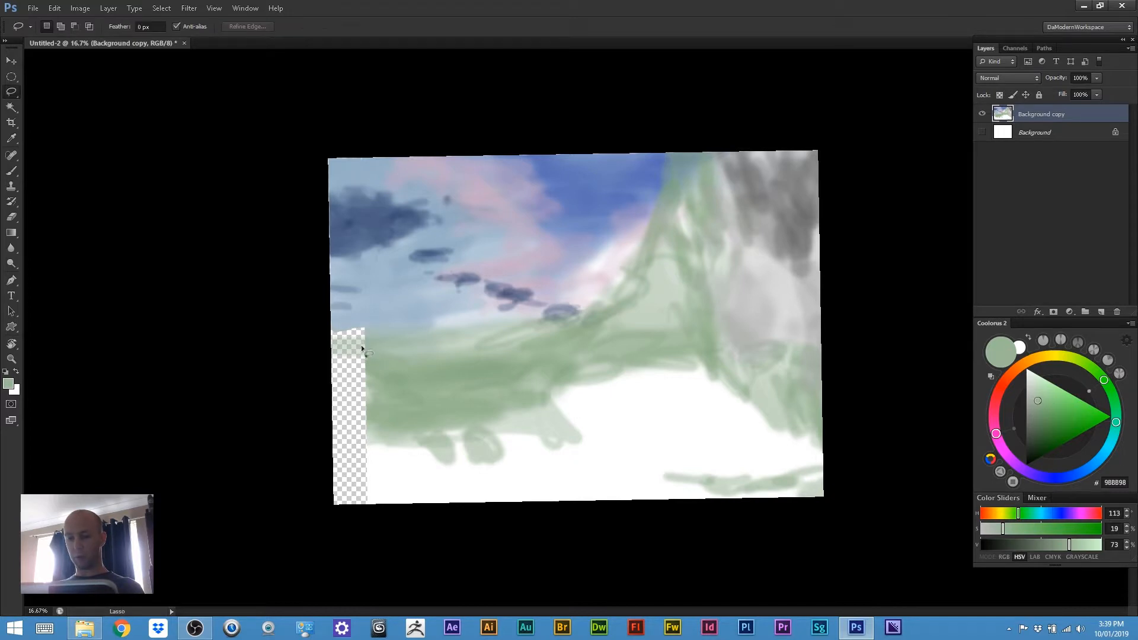
{"action": "mouse_move", "coordinate": [417, 401]}
{"action": "left_mouse_down"}
{"action": "mouse_move", "coordinate": [350, 437]}
{"action": "mouse_move", "coordinate": [348, 375]}
{"action": "mouse_move", "coordinate": [336, 376]}
{"action": "mouse_move", "coordinate": [348, 378]}
{"action": "mouse_move", "coordinate": [341, 392]}
{"action": "left_mouse_up"}
{"action": "key", "text": "v"}
{"action": "key", "text": "ctrl+d"}
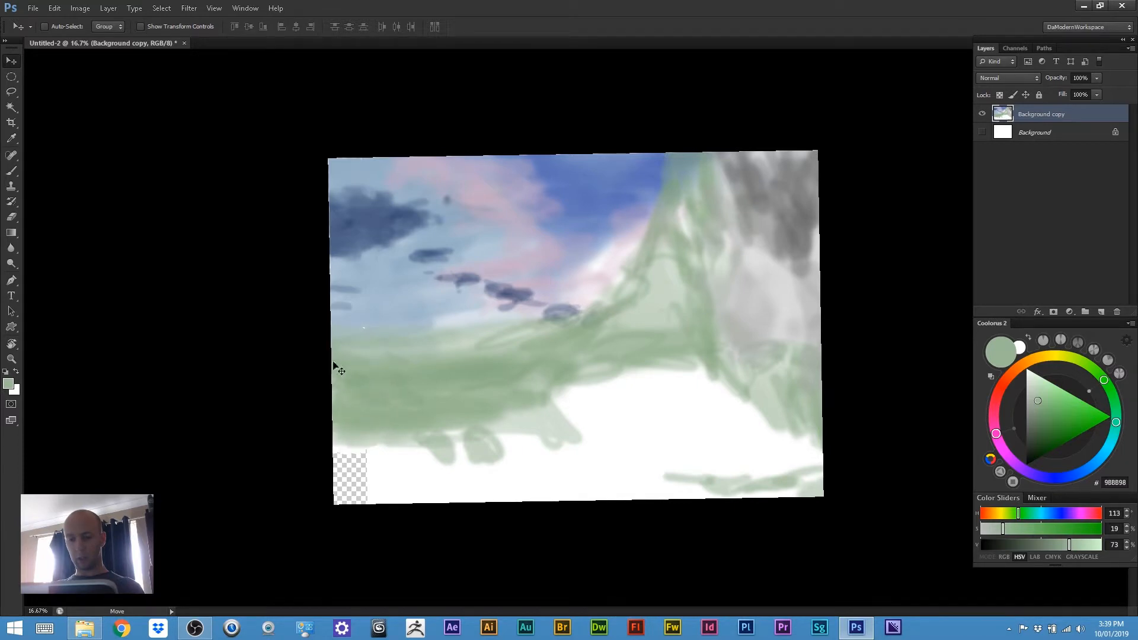
Blend the land's left edge and cover the white specks in the tall peak with sampled light greens
{"action": "key", "text": "l"}
{"action": "key", "text": "b"}
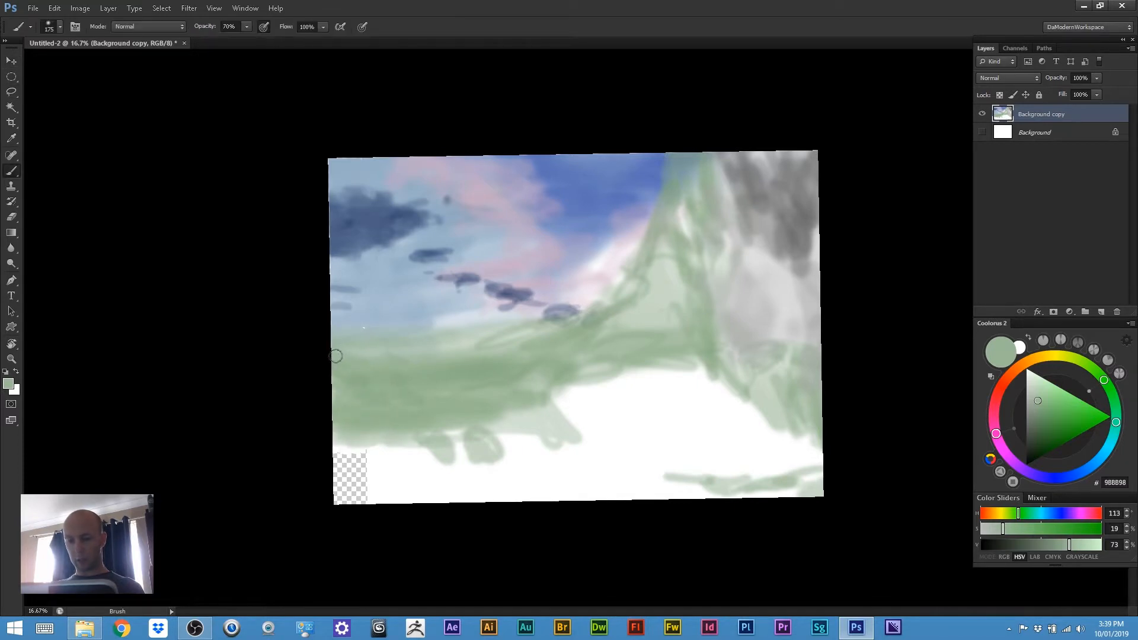
{"action": "left_click", "coordinate": [357, 362], "text": "alt"}
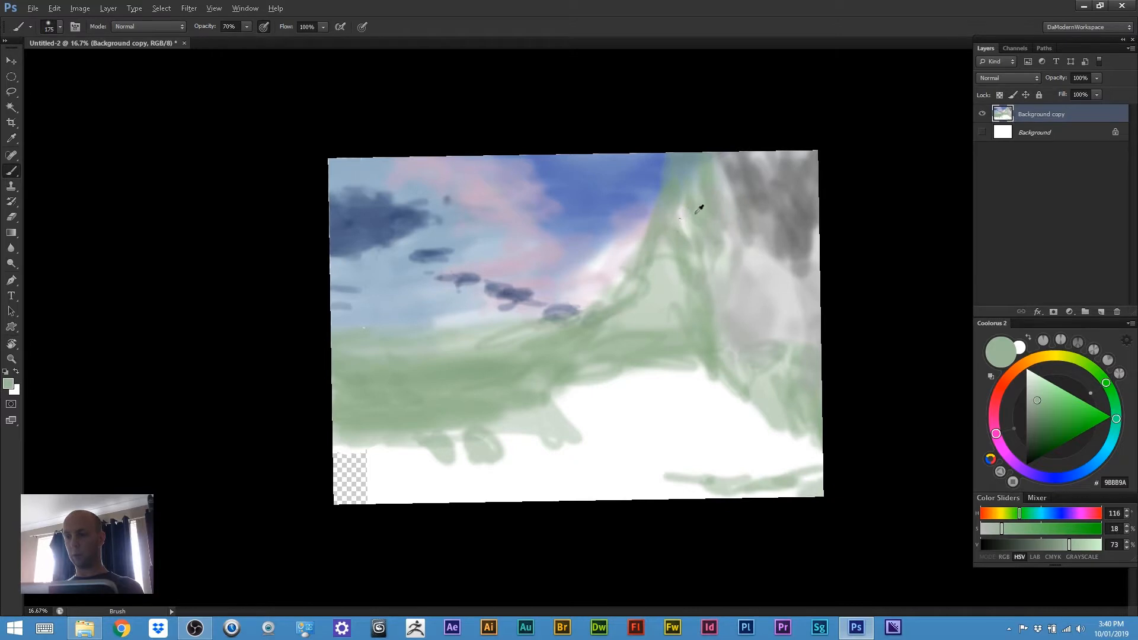
{"action": "left_click", "coordinate": [681, 213], "text": "alt"}
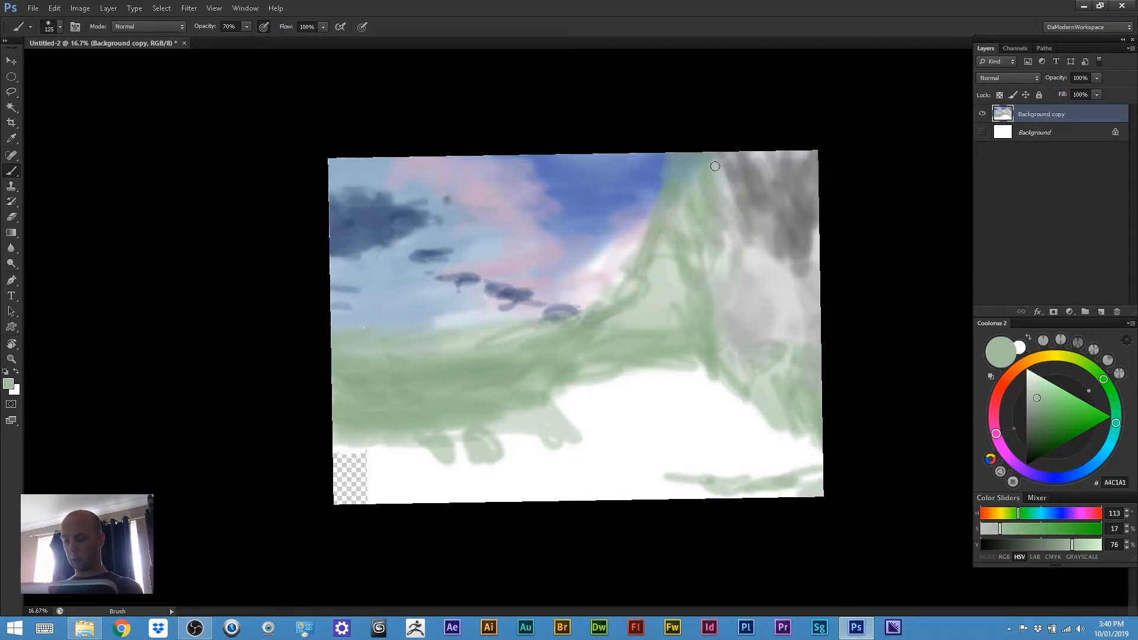
Set a 100 px brush to dark grey 373737 and paint short hatched strokes over the upper grey area
{"action": "left_click", "coordinate": [753, 183], "text": "alt"}
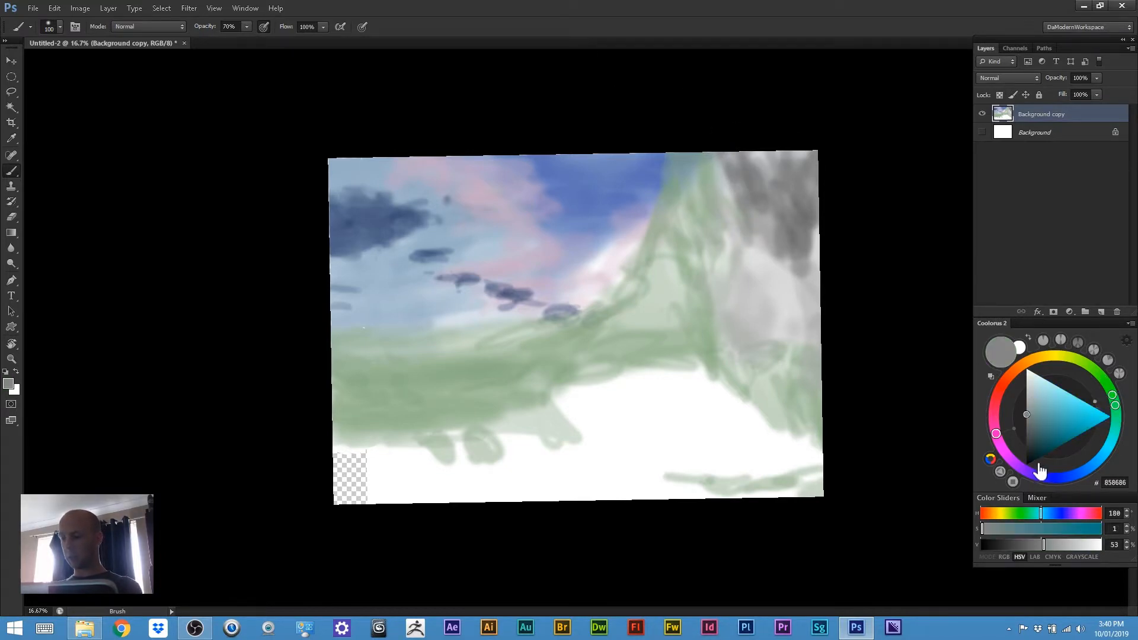
{"action": "left_click_drag", "start_coordinate": [1026, 415], "coordinate": [1026, 452]}
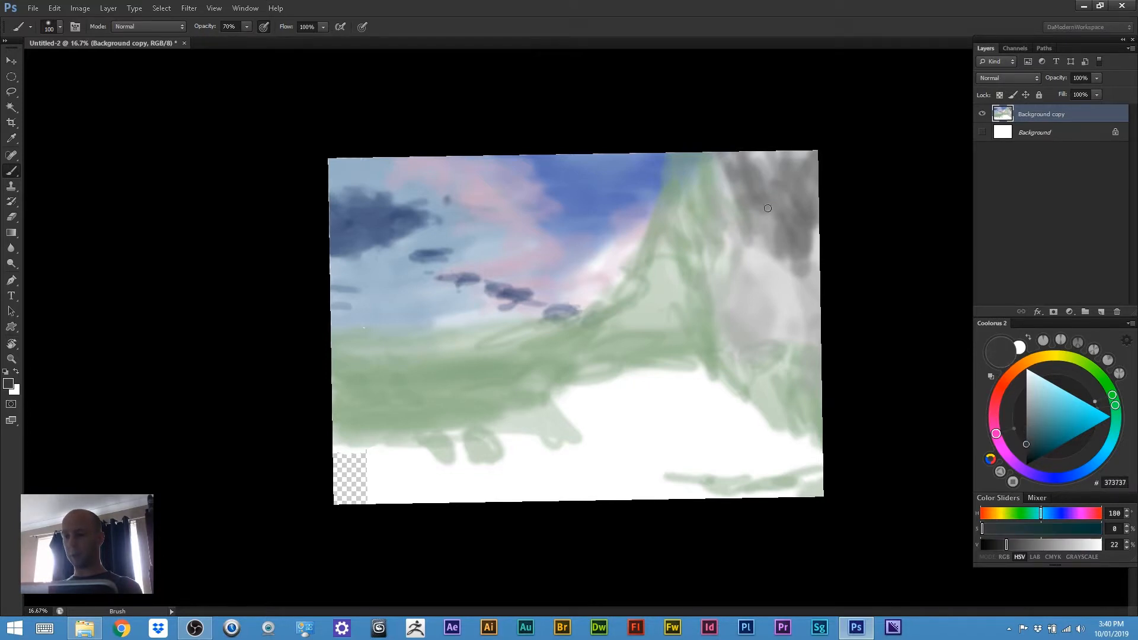
{"action": "mouse_move", "coordinate": [767, 208]}
{"action": "left_mouse_down"}
{"action": "mouse_move", "coordinate": [747, 164]}
{"action": "mouse_move", "coordinate": [756, 196]}
{"action": "mouse_move", "coordinate": [755, 170]}
{"action": "mouse_move", "coordinate": [770, 194]}
{"action": "mouse_move", "coordinate": [755, 207]}
{"action": "mouse_move", "coordinate": [735, 170]}
{"action": "mouse_move", "coordinate": [739, 187]}
{"action": "mouse_move", "coordinate": [767, 195]}
{"action": "mouse_move", "coordinate": [768, 211]}
{"action": "mouse_move", "coordinate": [771, 176]}
{"action": "mouse_move", "coordinate": [778, 224]}
{"action": "mouse_move", "coordinate": [770, 201]}
{"action": "mouse_move", "coordinate": [763, 233]}
{"action": "mouse_move", "coordinate": [788, 208]}
{"action": "mouse_move", "coordinate": [781, 238]}
{"action": "mouse_move", "coordinate": [799, 211]}
{"action": "mouse_move", "coordinate": [797, 237]}
{"action": "mouse_move", "coordinate": [785, 207]}
{"action": "mouse_move", "coordinate": [774, 222]}
{"action": "mouse_move", "coordinate": [753, 181]}
{"action": "mouse_move", "coordinate": [780, 222]}
{"action": "mouse_move", "coordinate": [767, 196]}
{"action": "mouse_move", "coordinate": [756, 226]}
{"action": "mouse_move", "coordinate": [743, 198]}
{"action": "mouse_move", "coordinate": [741, 231]}
{"action": "mouse_move", "coordinate": [742, 170]}
{"action": "mouse_move", "coordinate": [742, 242]}
{"action": "mouse_move", "coordinate": [739, 209]}
{"action": "mouse_move", "coordinate": [741, 230]}
{"action": "mouse_move", "coordinate": [727, 240]}
{"action": "left_mouse_up"}
{"action": "key", "text": "bracketright"}
{"action": "key", "text": "bracketright"}
{"action": "key", "text": "bracketleft"}
{"action": "key", "text": "bracketleft"}
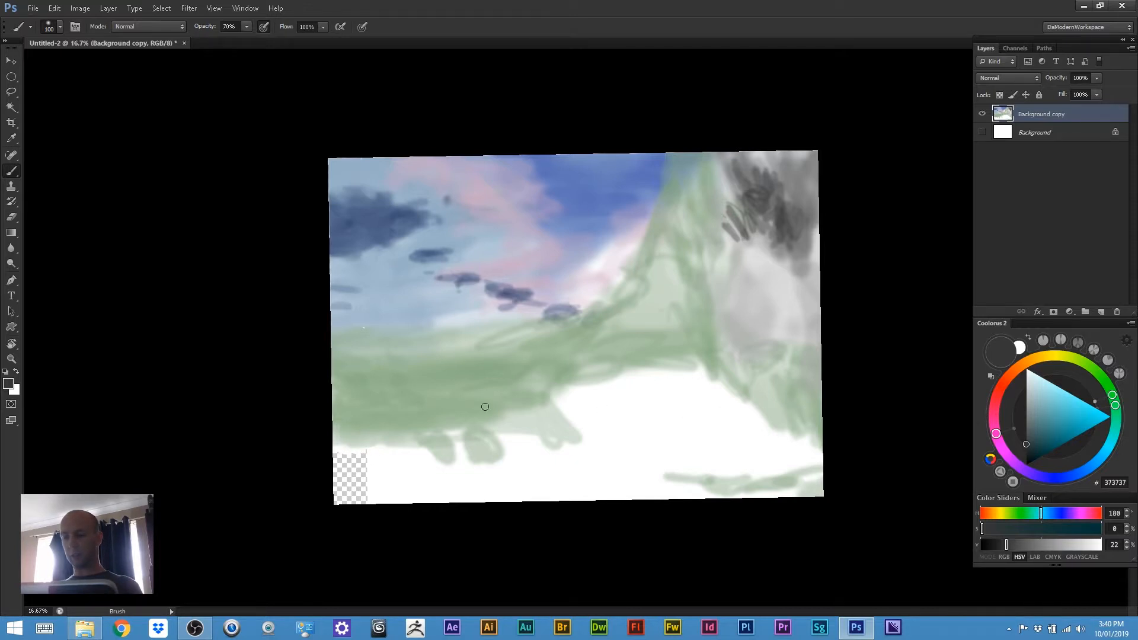
Choose dark teal 285757 and paint an oval pool in the white foreground, enlarging the brush to fill it
{"action": "mouse_move", "coordinate": [1031, 447]}
{"action": "left_mouse_down"}
{"action": "mouse_move", "coordinate": [1037, 455]}
{"action": "mouse_move", "coordinate": [1041, 442]}
{"action": "left_mouse_up"}
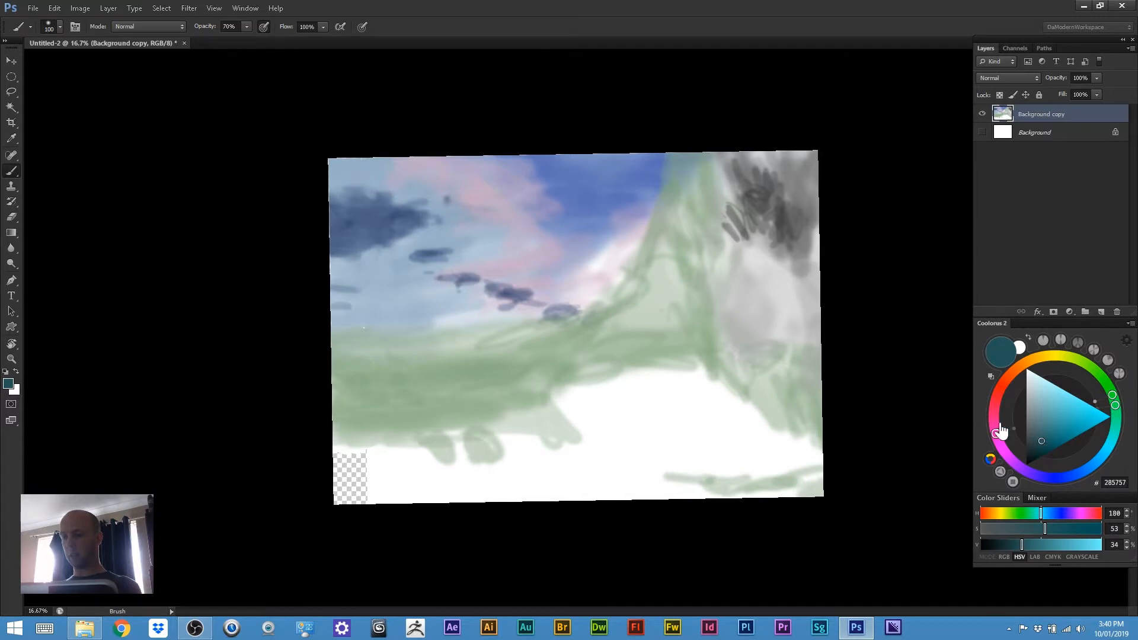
{"action": "mouse_move", "coordinate": [671, 466]}
{"action": "left_mouse_down"}
{"action": "mouse_move", "coordinate": [632, 468]}
{"action": "mouse_move", "coordinate": [776, 458]}
{"action": "mouse_move", "coordinate": [751, 447]}
{"action": "mouse_move", "coordinate": [671, 459]}
{"action": "mouse_move", "coordinate": [703, 445]}
{"action": "mouse_move", "coordinate": [717, 449]}
{"action": "mouse_move", "coordinate": [663, 463]}
{"action": "mouse_move", "coordinate": [629, 456]}
{"action": "left_mouse_up"}
{"action": "key", "text": "bracketright"}
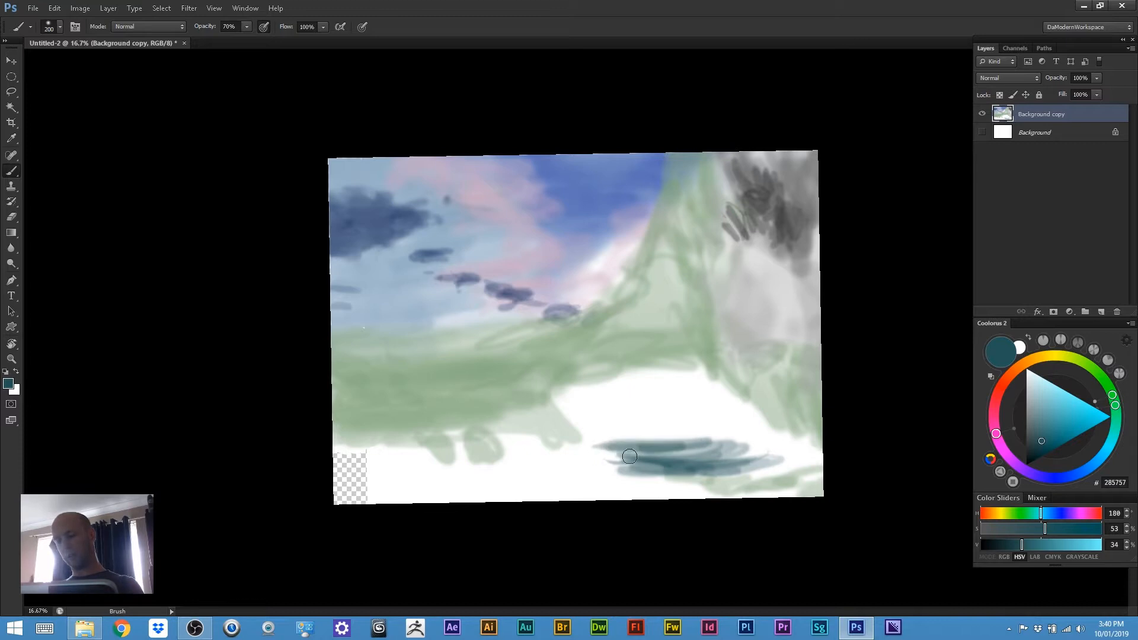
{"action": "key", "text": "bracketright"}
{"action": "key", "text": "bracketright"}
{"action": "key", "text": "bracketright"}
{"action": "key", "text": "bracketright"}
{"action": "mouse_move", "coordinate": [687, 414]}
{"action": "left_mouse_down"}
{"action": "mouse_move", "coordinate": [713, 440]}
{"action": "mouse_move", "coordinate": [754, 444]}
{"action": "mouse_move", "coordinate": [708, 446]}
{"action": "mouse_move", "coordinate": [750, 450]}
{"action": "mouse_move", "coordinate": [734, 454]}
{"action": "mouse_move", "coordinate": [680, 429]}
{"action": "mouse_move", "coordinate": [616, 454]}
{"action": "mouse_move", "coordinate": [674, 423]}
{"action": "mouse_move", "coordinate": [680, 446]}
{"action": "mouse_move", "coordinate": [603, 453]}
{"action": "mouse_move", "coordinate": [735, 446]}
{"action": "mouse_move", "coordinate": [655, 417]}
{"action": "mouse_move", "coordinate": [679, 439]}
{"action": "mouse_move", "coordinate": [781, 449]}
{"action": "mouse_move", "coordinate": [632, 431]}
{"action": "mouse_move", "coordinate": [713, 448]}
{"action": "mouse_move", "coordinate": [696, 425]}
{"action": "mouse_move", "coordinate": [576, 435]}
{"action": "mouse_move", "coordinate": [730, 457]}
{"action": "mouse_move", "coordinate": [554, 414]}
{"action": "mouse_move", "coordinate": [600, 447]}
{"action": "mouse_move", "coordinate": [591, 424]}
{"action": "mouse_move", "coordinate": [657, 421]}
{"action": "mouse_move", "coordinate": [616, 408]}
{"action": "mouse_move", "coordinate": [653, 418]}
{"action": "mouse_move", "coordinate": [597, 422]}
{"action": "mouse_move", "coordinate": [590, 415]}
{"action": "mouse_move", "coordinate": [633, 422]}
{"action": "mouse_move", "coordinate": [556, 401]}
{"action": "mouse_move", "coordinate": [630, 408]}
{"action": "mouse_move", "coordinate": [576, 415]}
{"action": "mouse_move", "coordinate": [679, 411]}
{"action": "mouse_move", "coordinate": [548, 410]}
{"action": "mouse_move", "coordinate": [619, 412]}
{"action": "mouse_move", "coordinate": [593, 419]}
{"action": "left_mouse_up"}
Choose muted teal 618585 and extend the pool's left end with soft strokes toward the green land
{"action": "key", "text": "bracketleft"}
{"action": "key", "text": "bracketleft"}
{"action": "key", "text": "bracketleft"}
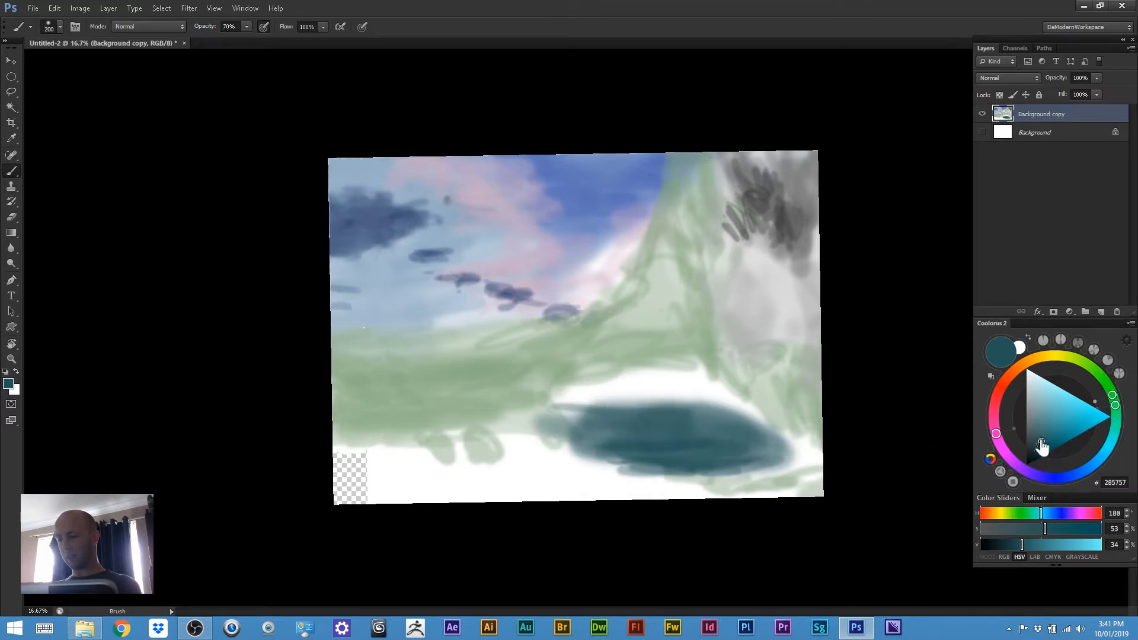
{"action": "left_click_drag", "start_coordinate": [1041, 447], "coordinate": [1037, 432]}
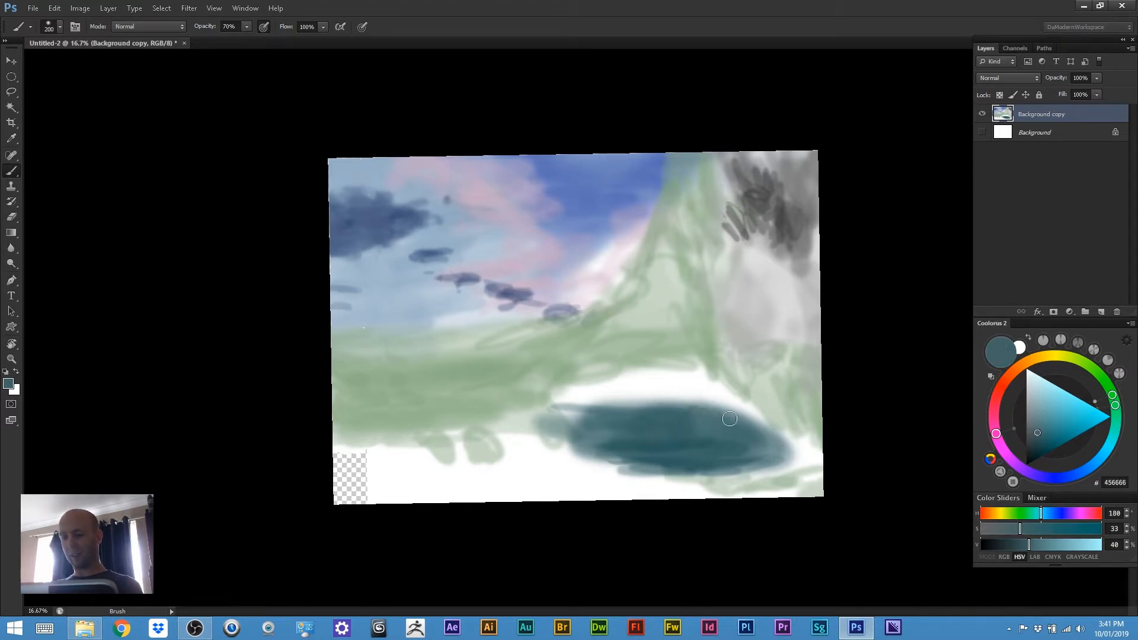
{"action": "left_click", "coordinate": [1038, 433]}
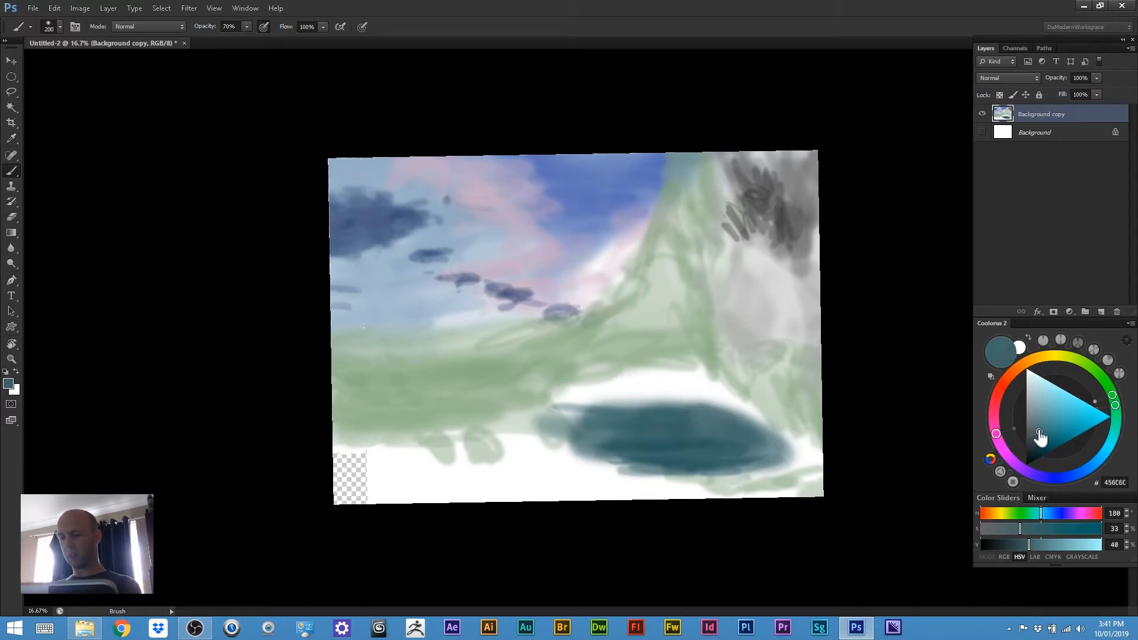
{"action": "left_click_drag", "start_coordinate": [1039, 433], "coordinate": [1040, 430]}
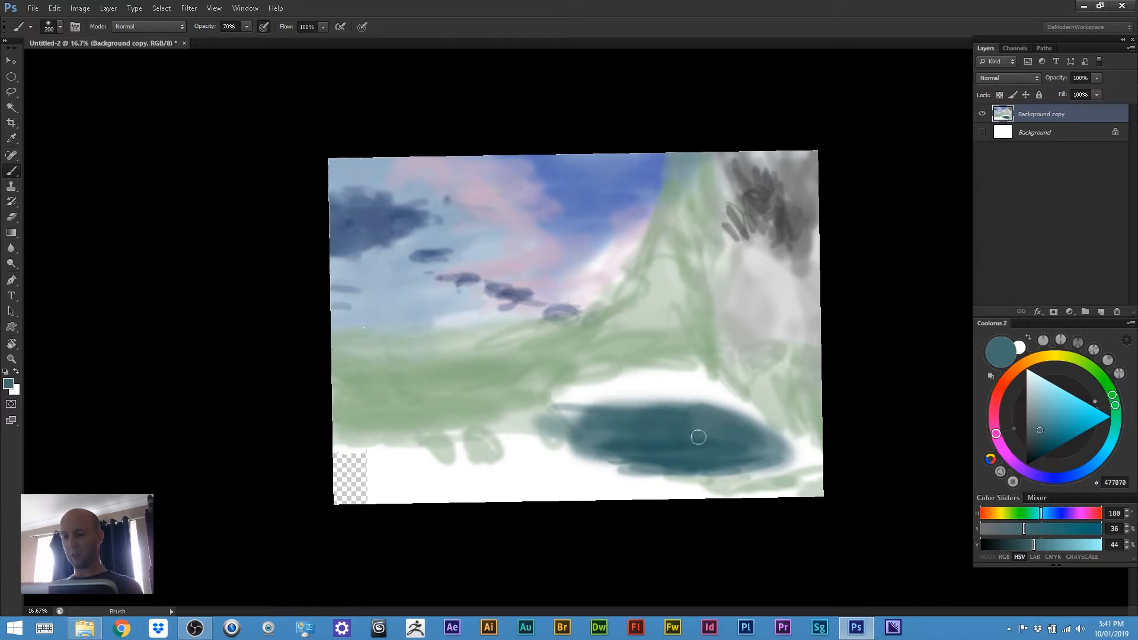
{"action": "left_click", "coordinate": [1038, 421]}
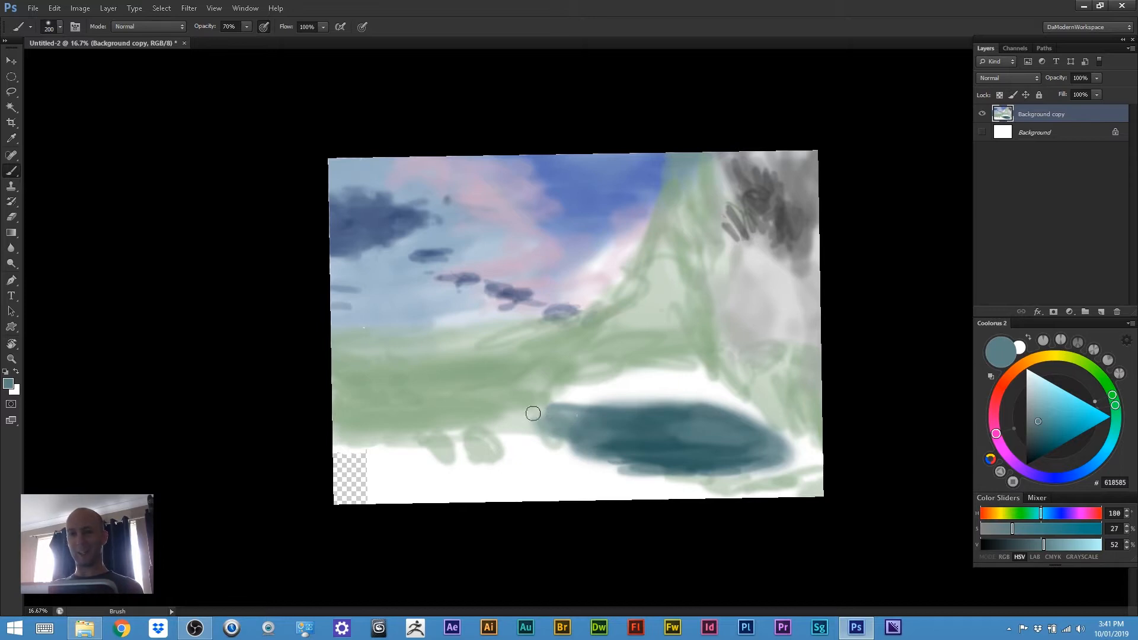
{"action": "mouse_move", "coordinate": [537, 432]}
{"action": "left_mouse_down"}
{"action": "mouse_move", "coordinate": [550, 441]}
{"action": "mouse_move", "coordinate": [508, 447]}
{"action": "mouse_move", "coordinate": [521, 447]}
{"action": "left_mouse_up"}
{"action": "mouse_move", "coordinate": [542, 399]}
{"action": "left_mouse_down"}
{"action": "mouse_move", "coordinate": [557, 442]}
{"action": "mouse_move", "coordinate": [533, 409]}
{"action": "mouse_move", "coordinate": [545, 427]}
{"action": "mouse_move", "coordinate": [501, 396]}
{"action": "mouse_move", "coordinate": [687, 409]}
{"action": "mouse_move", "coordinate": [620, 395]}
{"action": "left_mouse_up"}
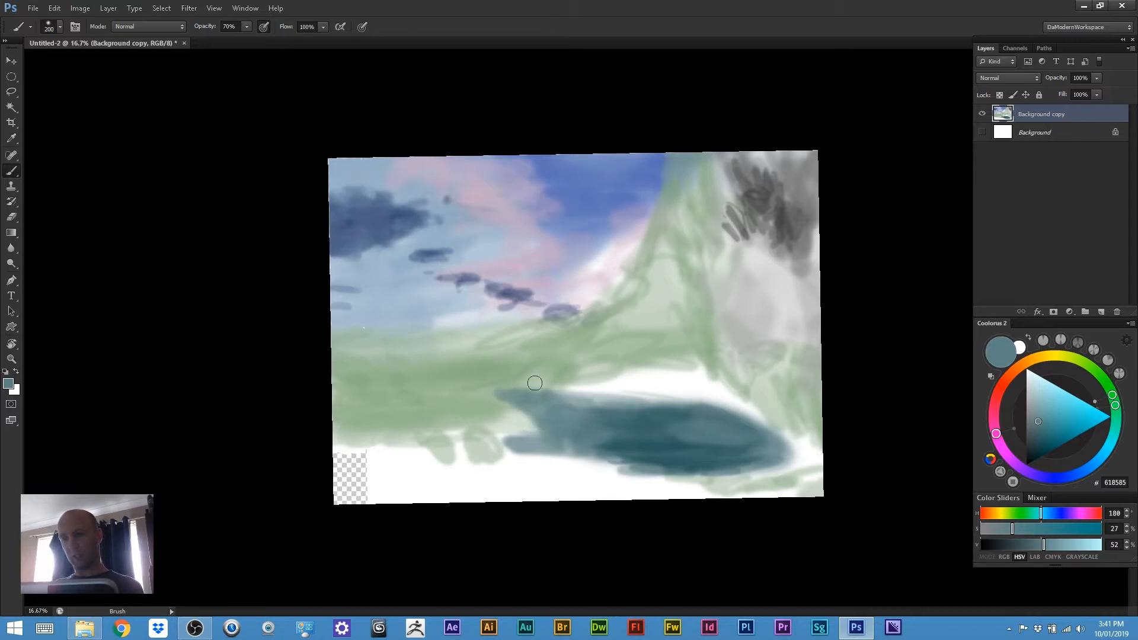
Paint a tapering river from the pool across the green land to the canvas's left edge, sampling teal 658886 and reducing the brush to 125 px
{"action": "mouse_move", "coordinate": [515, 400]}
{"action": "left_mouse_down"}
{"action": "mouse_move", "coordinate": [456, 378]}
{"action": "mouse_move", "coordinate": [476, 388]}
{"action": "left_mouse_up"}
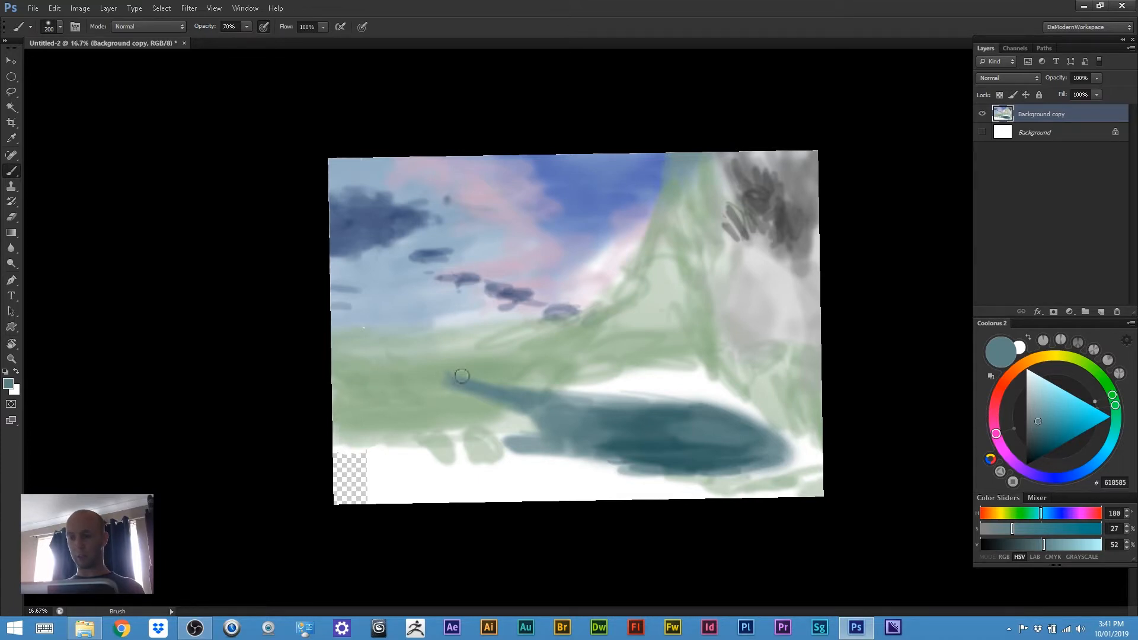
{"action": "left_click", "coordinate": [490, 385], "text": "alt"}
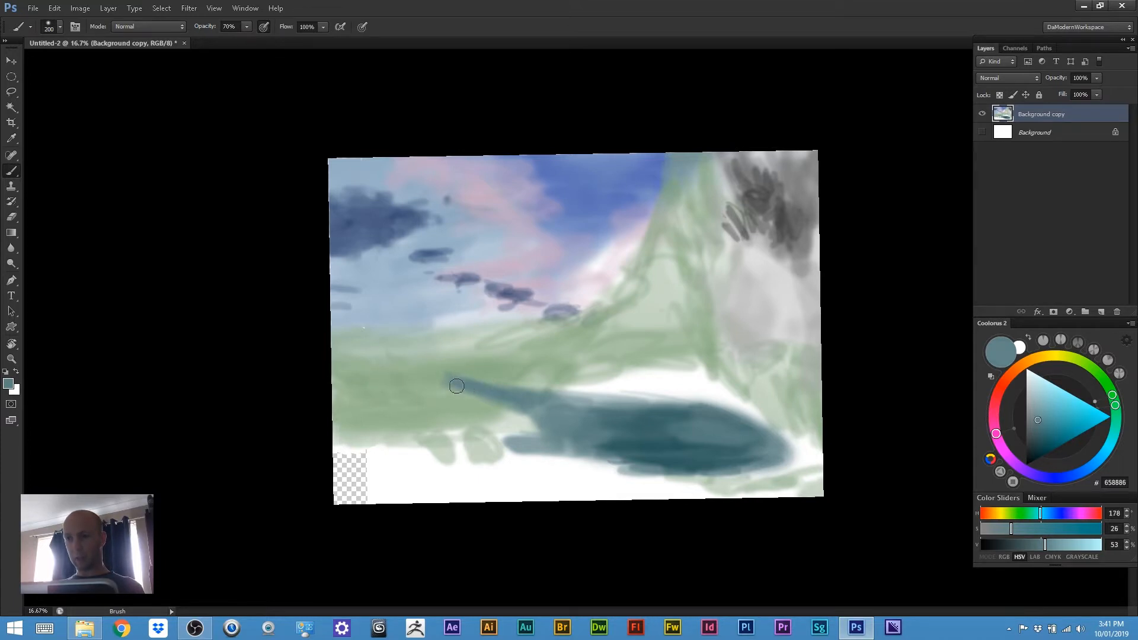
{"action": "key", "text": "bracketleft"}
{"action": "left_click_drag", "start_coordinate": [433, 368], "coordinate": [308, 337]}
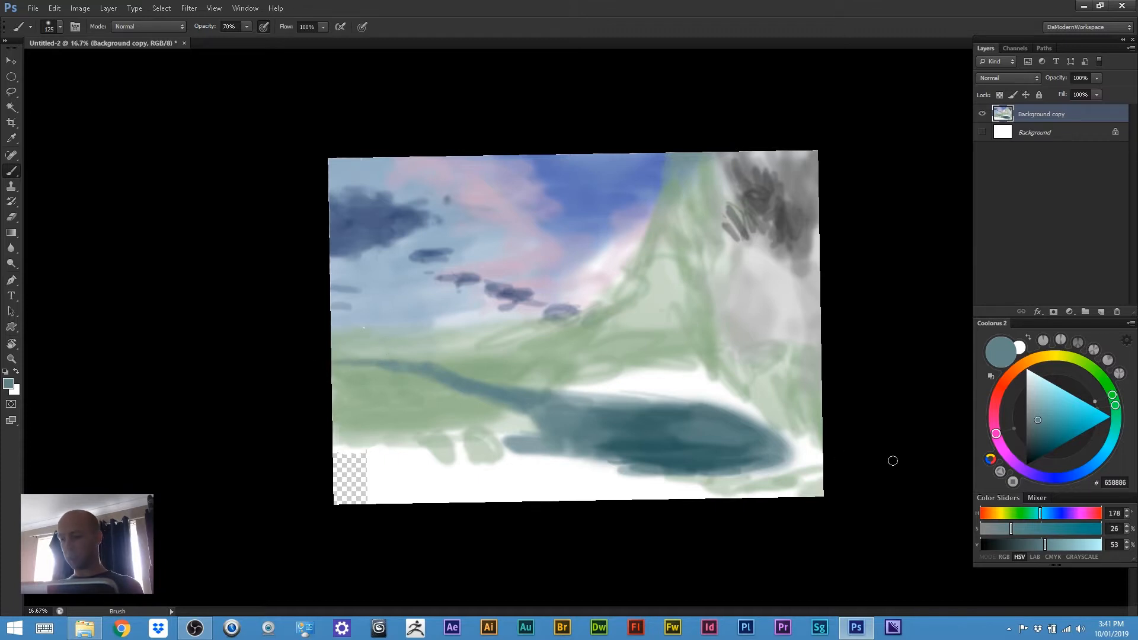
Highlight the distant river with pale A3B7B7 using a 90 px brush, and paint a thin branch toward the hills in sampled teal 658987
{"action": "left_click_drag", "start_coordinate": [1038, 422], "coordinate": [1032, 399]}
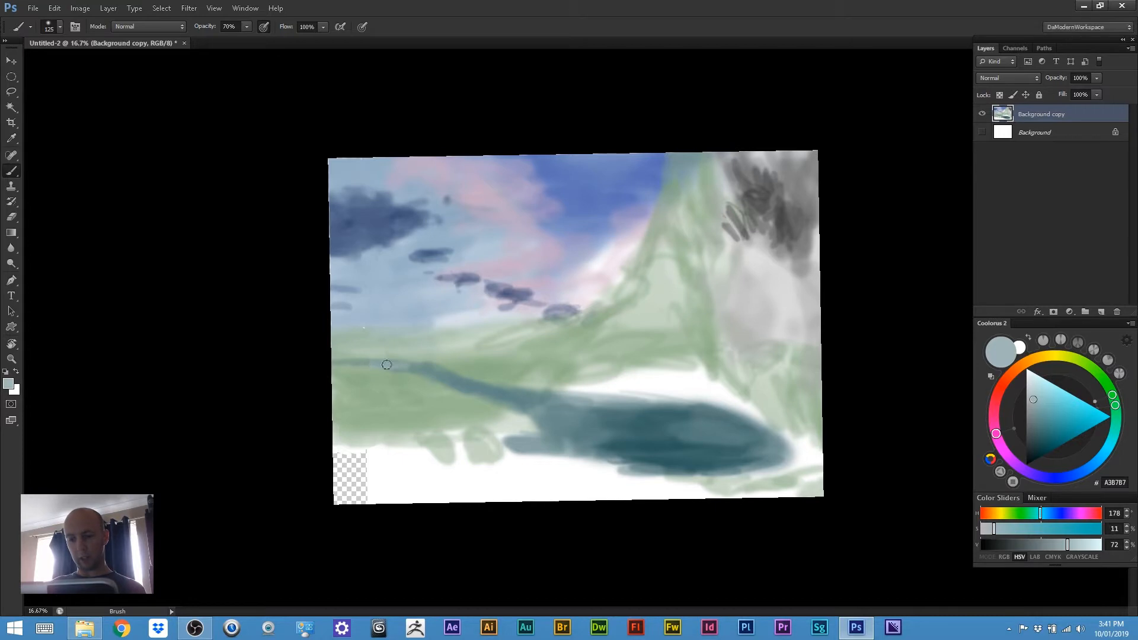
{"action": "key", "text": "bracketleft"}
{"action": "key", "text": "bracketleft"}
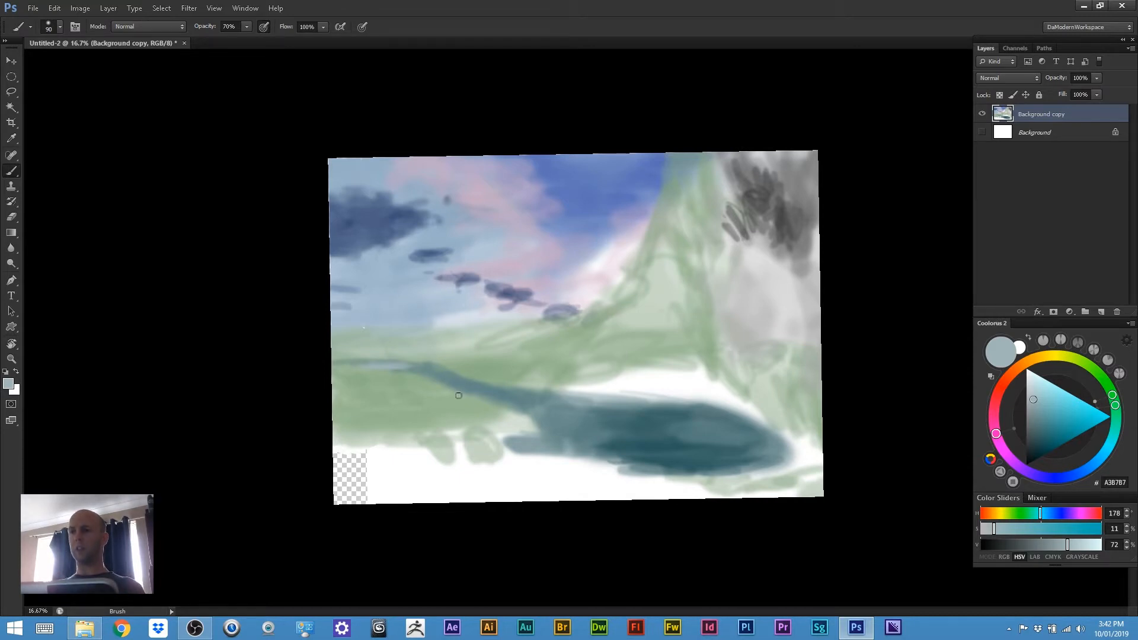
{"action": "left_click", "coordinate": [522, 394], "text": "alt"}
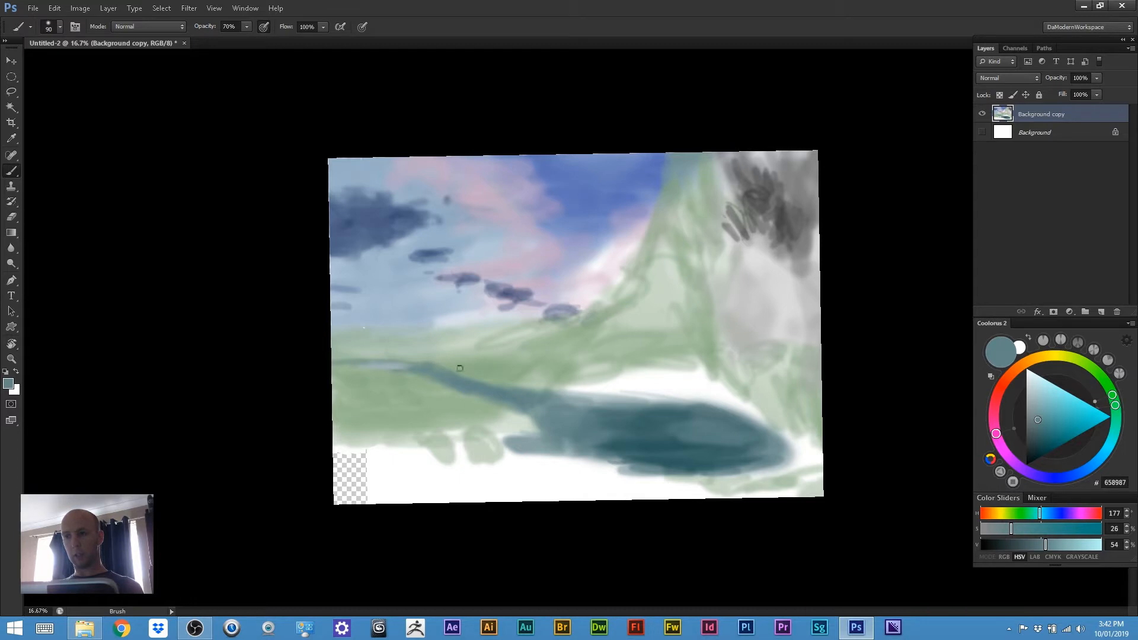
{"action": "mouse_move", "coordinate": [458, 356]}
{"action": "left_mouse_down"}
{"action": "mouse_move", "coordinate": [526, 336]}
{"action": "mouse_move", "coordinate": [493, 336]}
{"action": "mouse_move", "coordinate": [492, 347]}
{"action": "mouse_move", "coordinate": [509, 348]}
{"action": "mouse_move", "coordinate": [492, 345]}
{"action": "mouse_move", "coordinate": [507, 336]}
{"action": "mouse_move", "coordinate": [518, 344]}
{"action": "mouse_move", "coordinate": [542, 333]}
{"action": "mouse_move", "coordinate": [507, 342]}
{"action": "mouse_move", "coordinate": [562, 317]}
{"action": "left_mouse_up"}
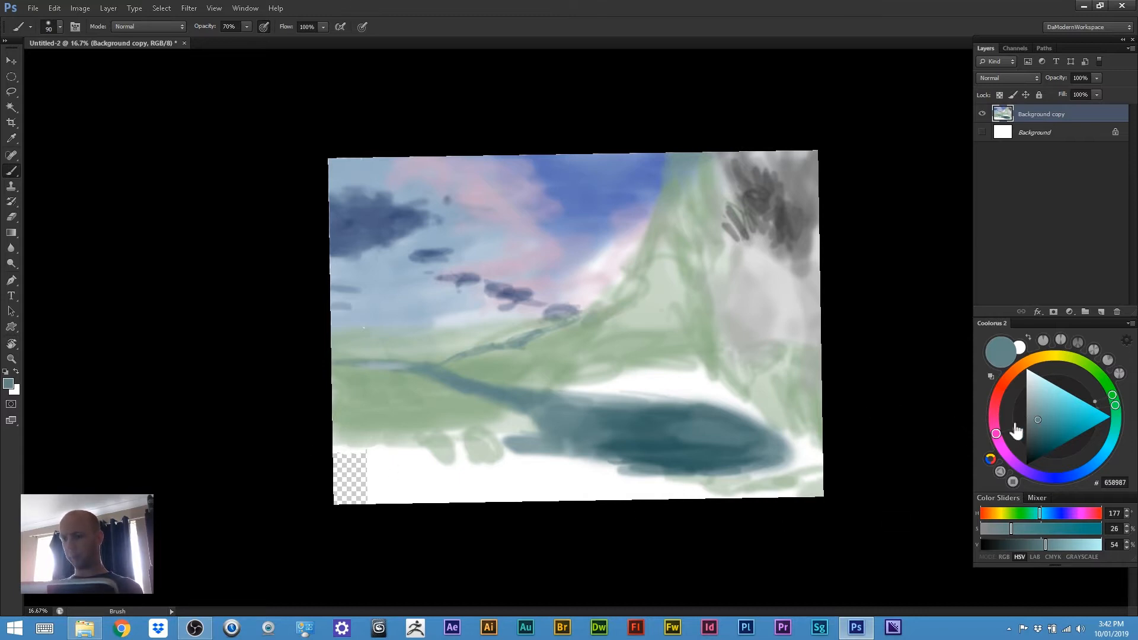
{"action": "left_click", "coordinate": [1032, 441]}
{"action": "left_click", "coordinate": [1033, 443]}
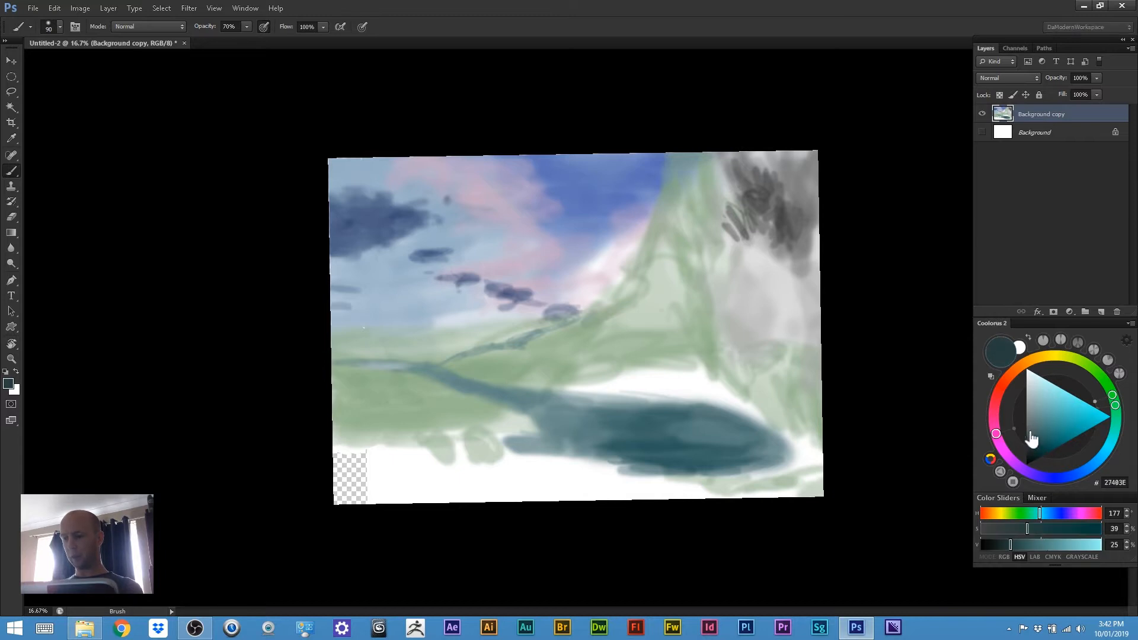
{"action": "left_click_drag", "start_coordinate": [1033, 442], "coordinate": [1035, 436]}
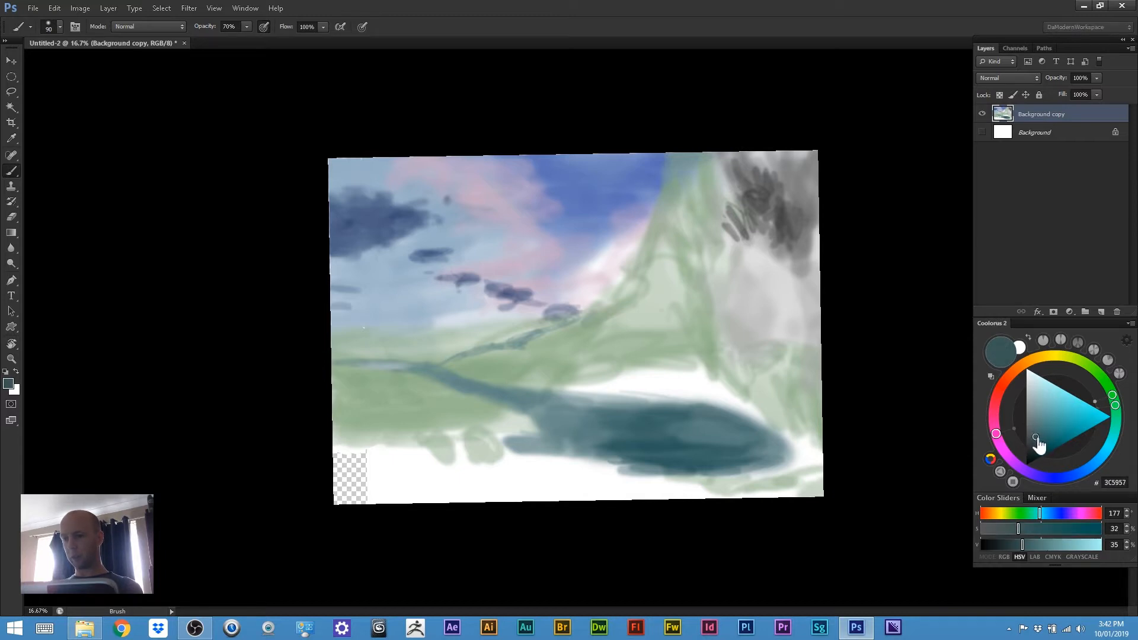
{"action": "left_click", "coordinate": [1041, 480]}
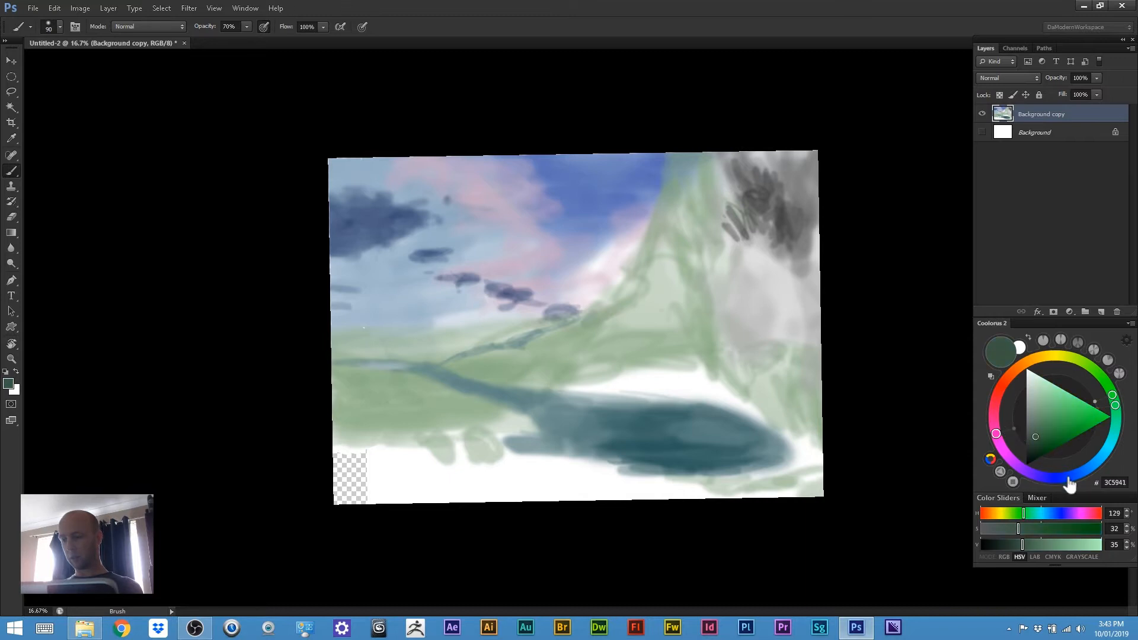
{"action": "left_click", "coordinate": [1030, 442]}
{"action": "left_click", "coordinate": [1029, 439]}
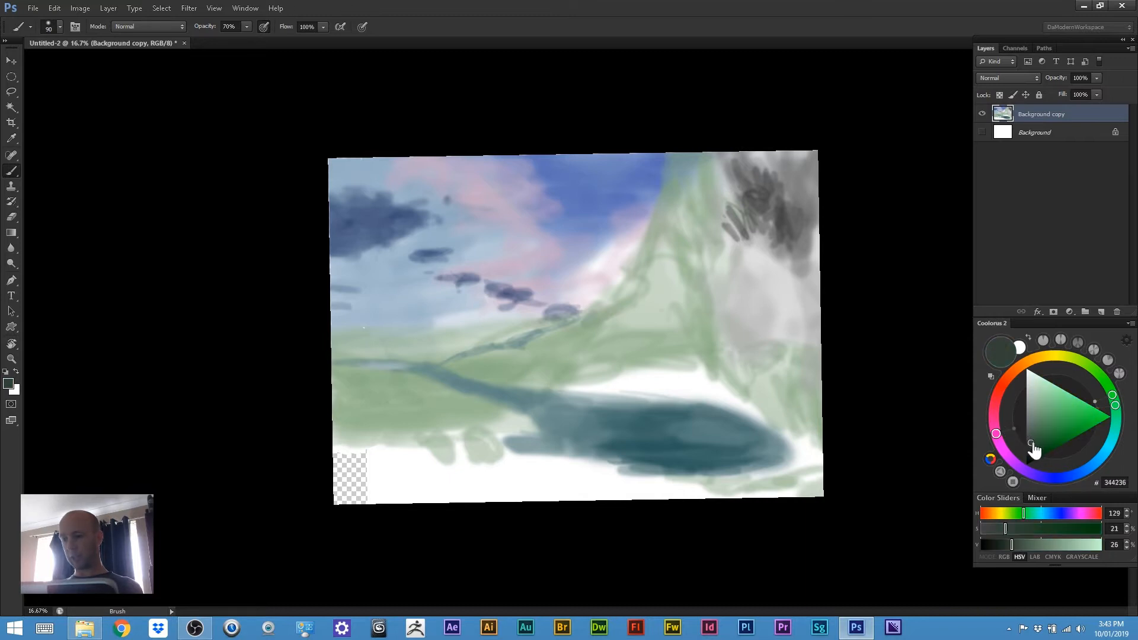
{"action": "left_click", "coordinate": [1031, 439]}
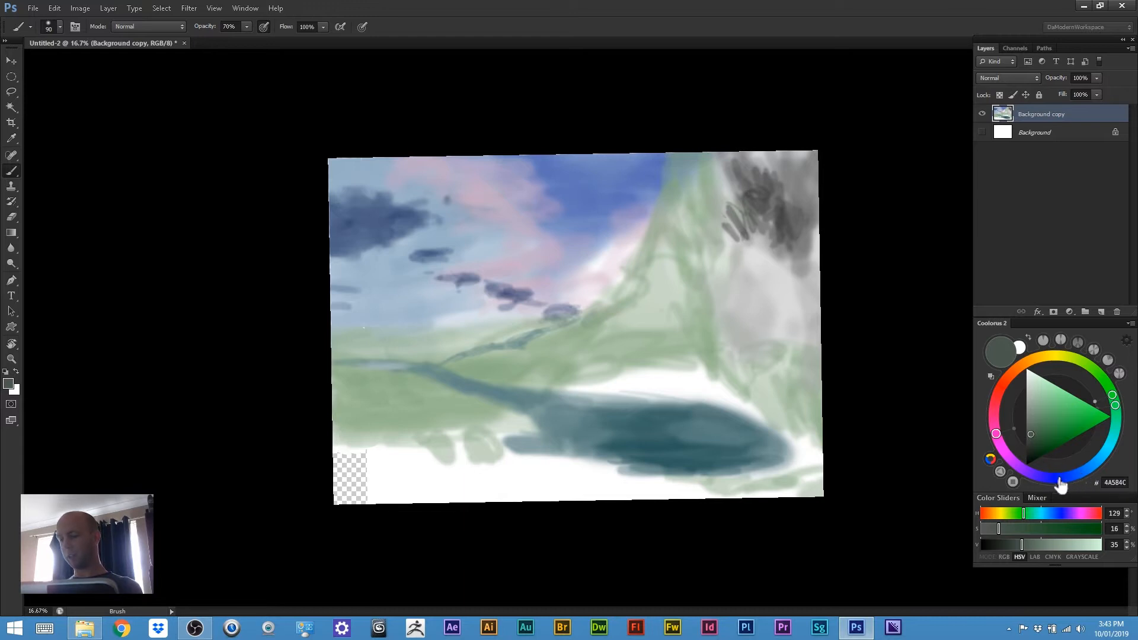
Choose slate blue 5A6676, enlarge the brush to 200 px and dab over the transparent patch in the canvas's lower-left corner
{"action": "left_click", "coordinate": [1036, 425]}
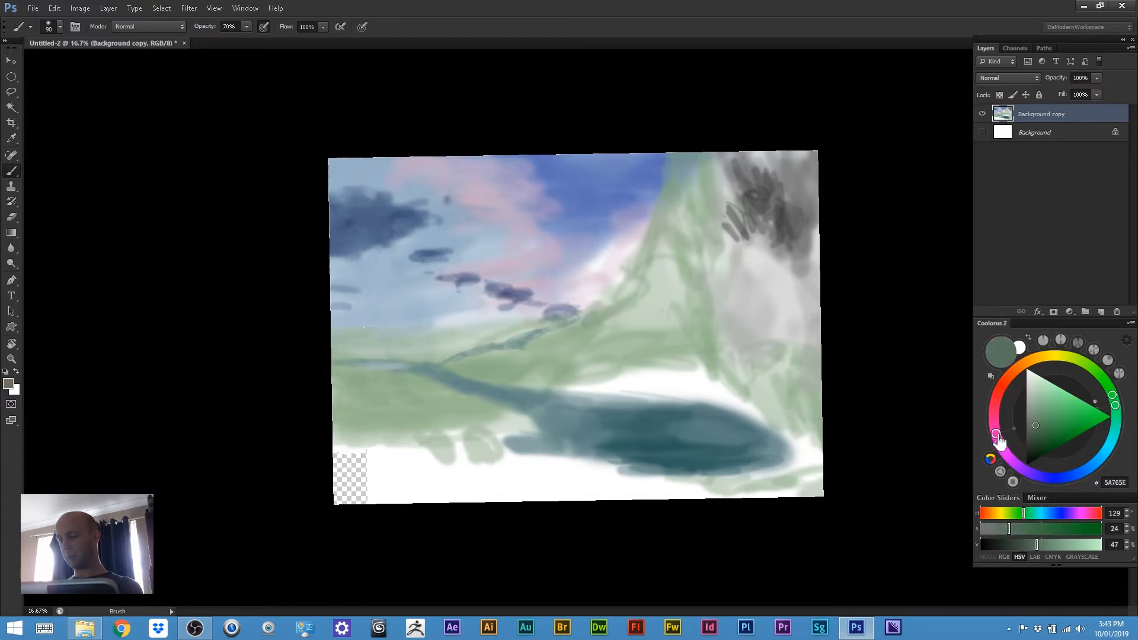
{"action": "mouse_move", "coordinate": [997, 438]}
{"action": "left_mouse_down"}
{"action": "mouse_move", "coordinate": [1061, 477]}
{"action": "mouse_move", "coordinate": [1016, 470]}
{"action": "mouse_move", "coordinate": [1079, 474]}
{"action": "left_mouse_up"}
{"action": "key", "text": "bracketright"}
{"action": "key", "text": "bracketright"}
{"action": "key", "text": "bracketright"}
{"action": "key", "text": "bracketright"}
{"action": "mouse_move", "coordinate": [386, 479]}
{"action": "left_mouse_down"}
{"action": "mouse_move", "coordinate": [329, 448]}
{"action": "mouse_move", "coordinate": [358, 462]}
{"action": "mouse_move", "coordinate": [346, 463]}
{"action": "mouse_move", "coordinate": [350, 475]}
{"action": "mouse_move", "coordinate": [366, 470]}
{"action": "mouse_move", "coordinate": [348, 450]}
{"action": "mouse_move", "coordinate": [341, 492]}
{"action": "left_mouse_up"}
{"action": "key", "text": "bracketright"}
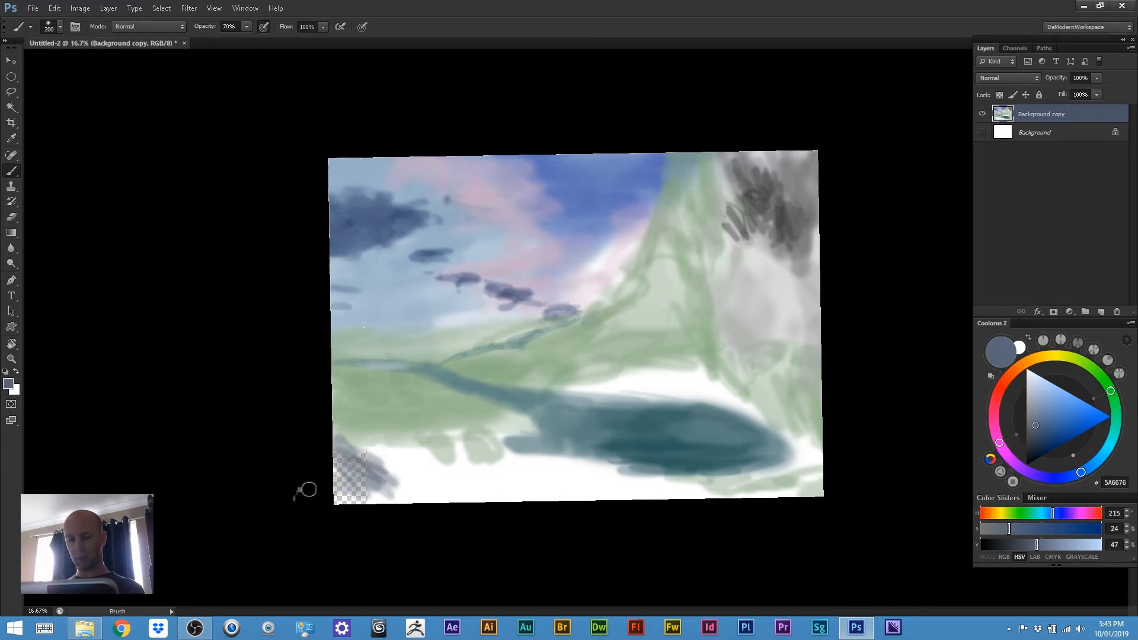
Lasso a sloping hillside across the lower-left foreground, fill it with slate blue 5A6676 and deselect
{"action": "key", "text": "l"}
{"action": "mouse_move", "coordinate": [332, 377]}
{"action": "left_mouse_down"}
{"action": "mouse_move", "coordinate": [561, 478]}
{"action": "mouse_move", "coordinate": [567, 526]}
{"action": "mouse_move", "coordinate": [295, 389]}
{"action": "left_mouse_up"}
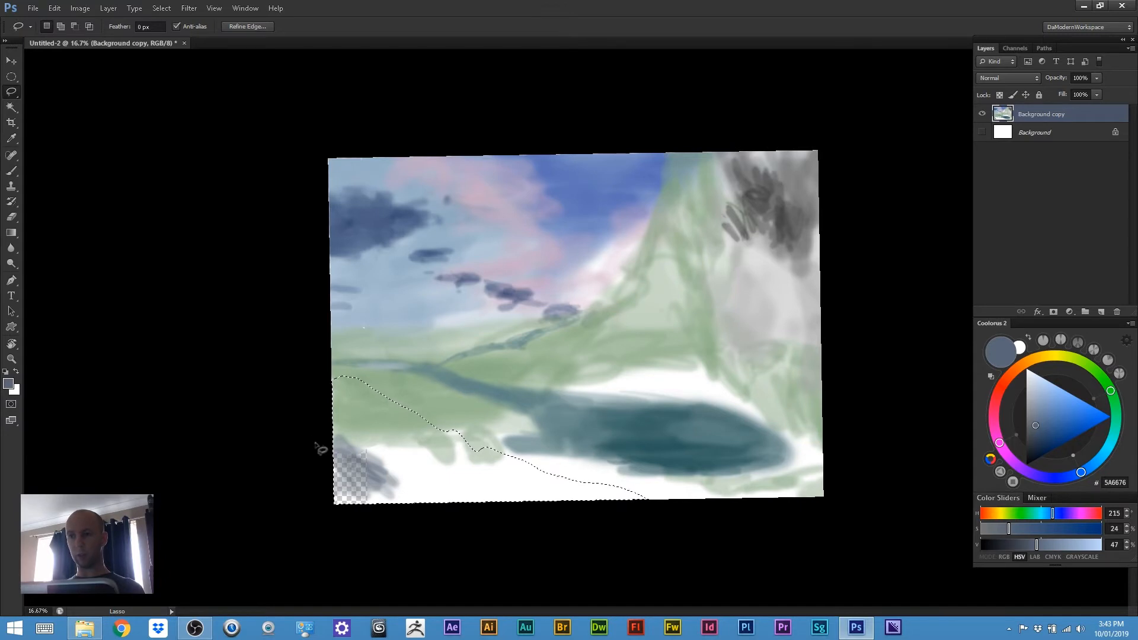
{"action": "key", "text": "alt"}
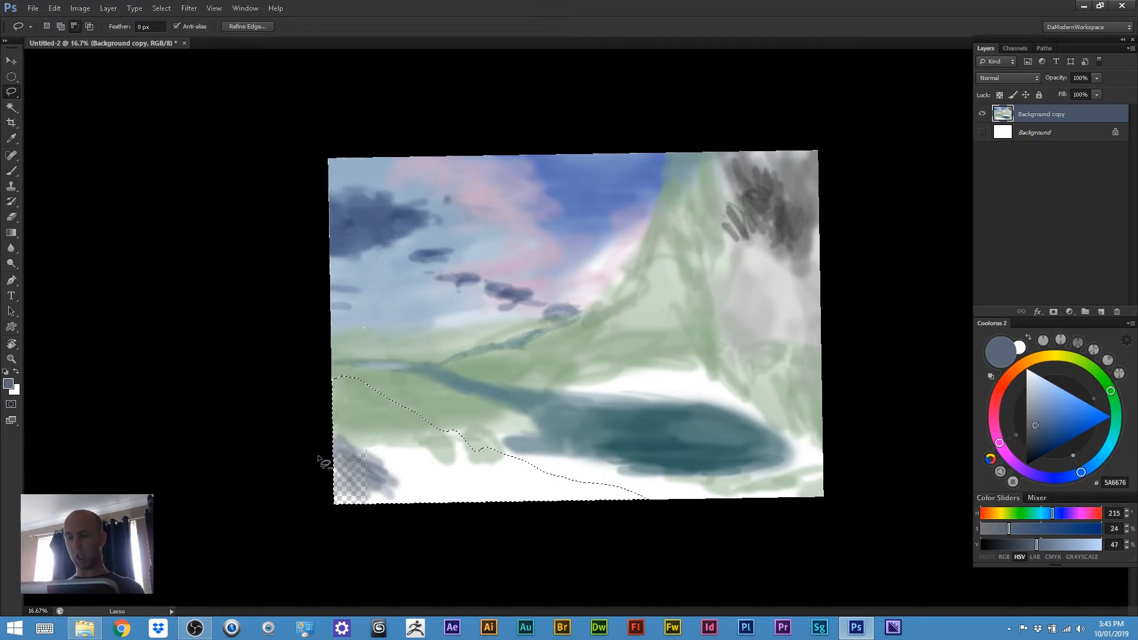
{"action": "key", "text": "alt+BackSpace"}
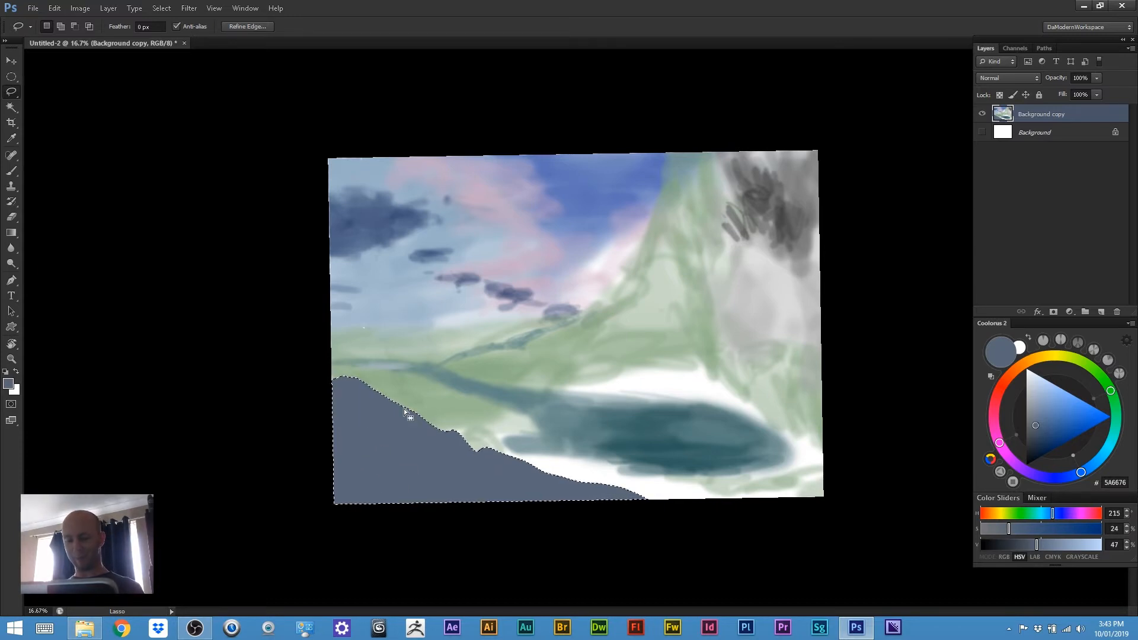
{"action": "key", "text": "ctrl+d"}
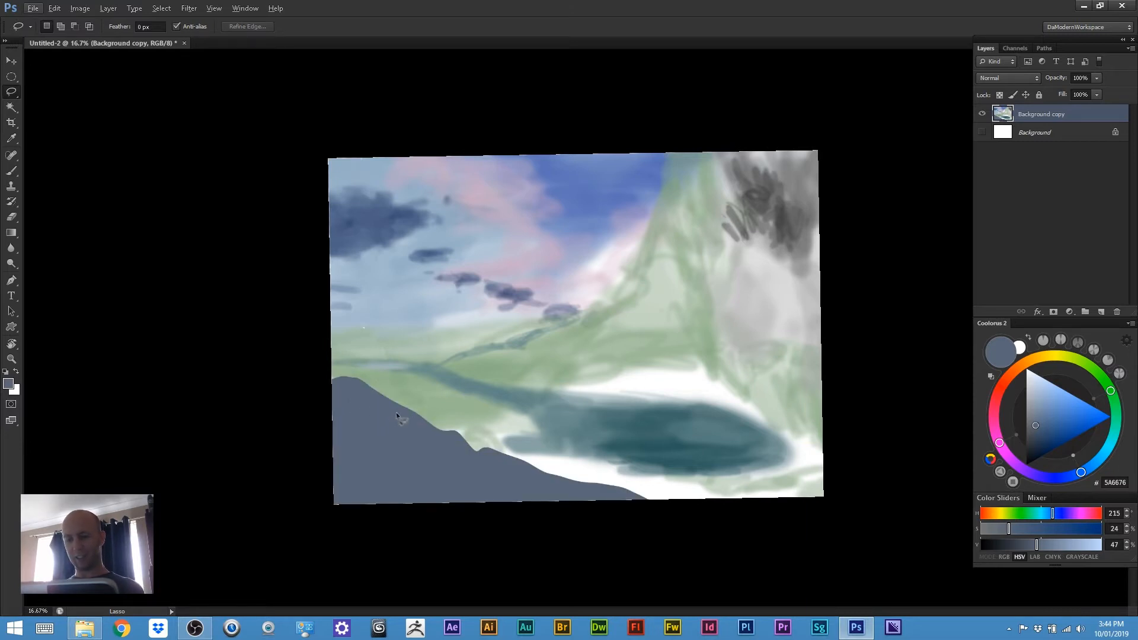
Break up the slate hillside's hard upper edge with small foliage-like dabs of green sampled from the land, using a 90 px brush
{"action": "key", "text": "b"}
{"action": "left_click", "coordinate": [384, 409], "text": "alt"}
{"action": "mouse_move", "coordinate": [384, 409]}
{"action": "left_mouse_down"}
{"action": "mouse_move", "coordinate": [381, 396]}
{"action": "mouse_move", "coordinate": [355, 406]}
{"action": "left_mouse_up"}
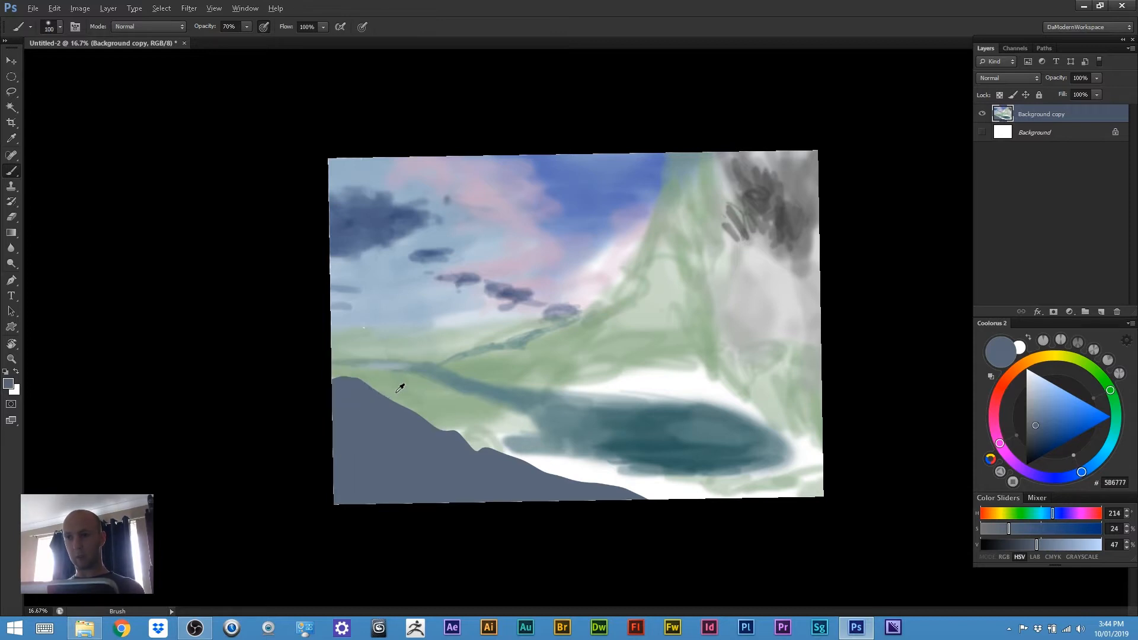
{"action": "left_click", "coordinate": [412, 397], "text": "alt"}
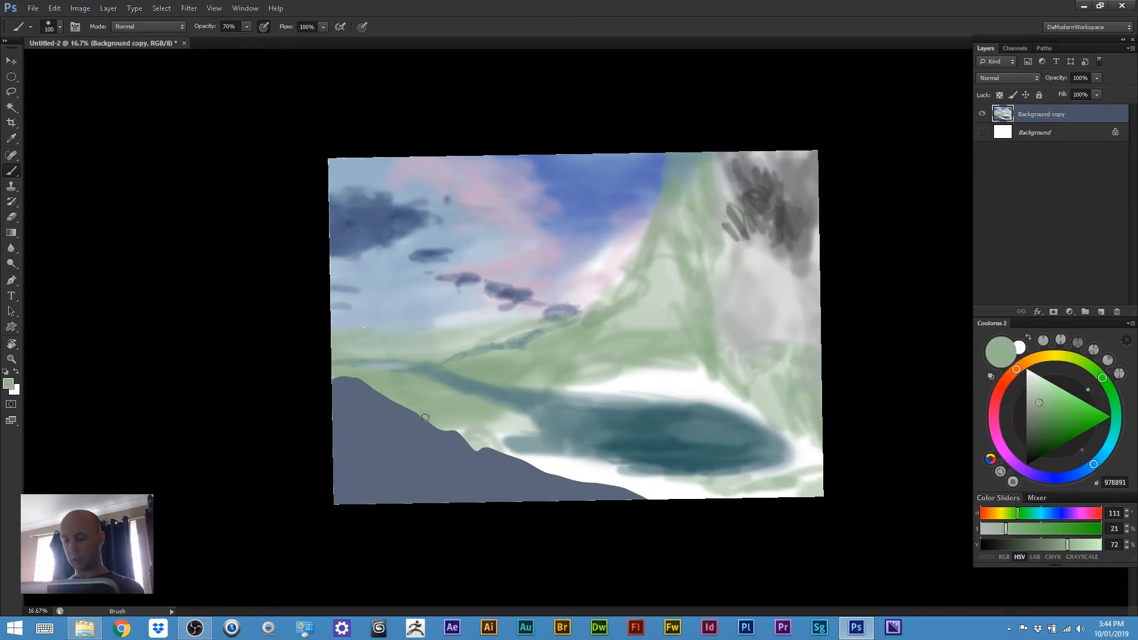
{"action": "left_click_drag", "start_coordinate": [416, 423], "coordinate": [368, 391]}
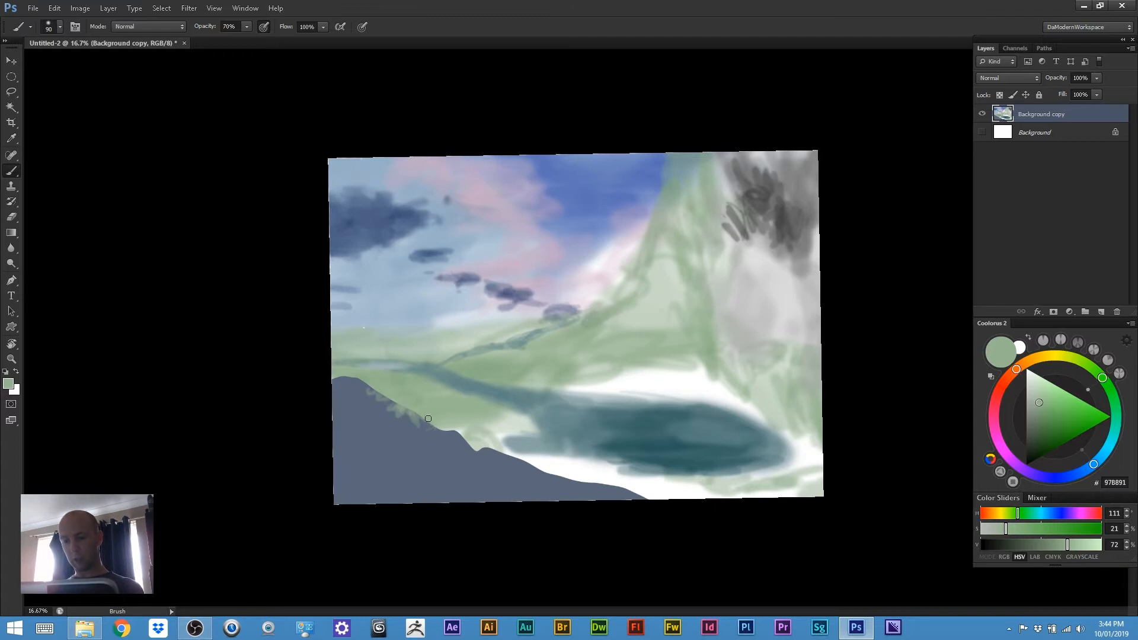
{"action": "left_click_drag", "start_coordinate": [354, 384], "coordinate": [323, 380]}
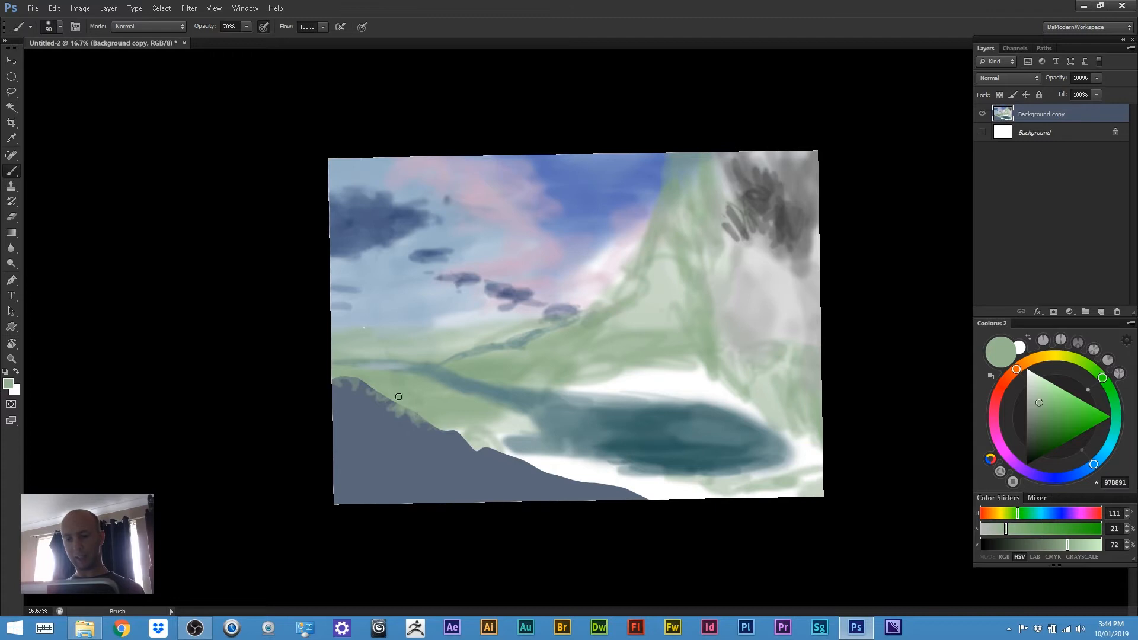
{"action": "mouse_move", "coordinate": [446, 425]}
{"action": "left_mouse_down"}
{"action": "mouse_move", "coordinate": [462, 441]}
{"action": "mouse_move", "coordinate": [448, 431]}
{"action": "left_mouse_up"}
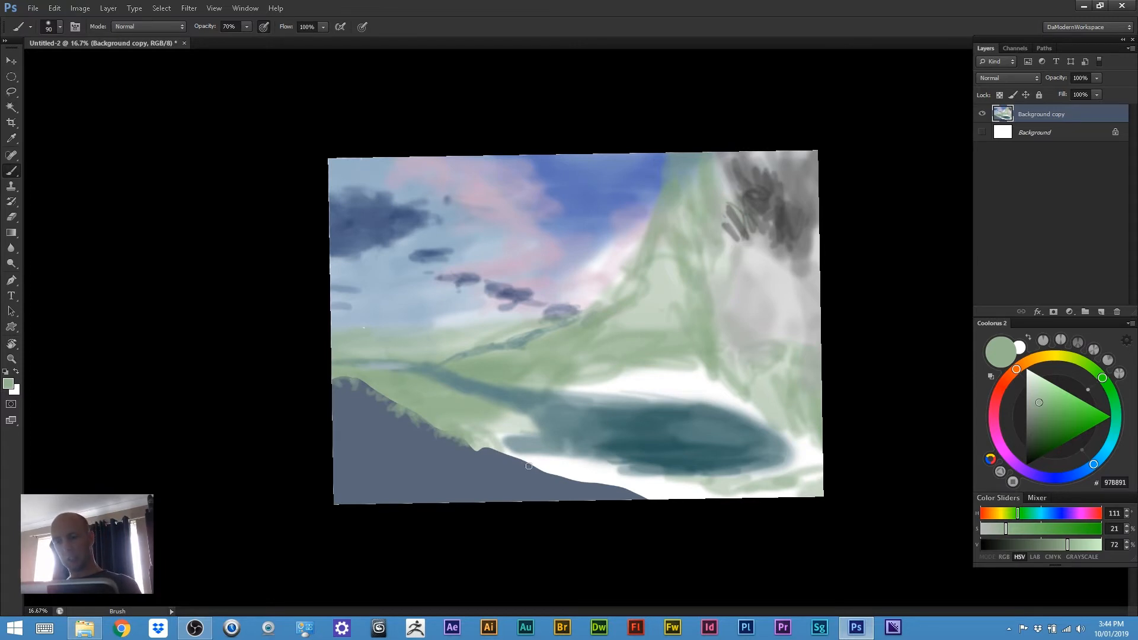
{"action": "mouse_move", "coordinate": [528, 466]}
{"action": "left_mouse_down"}
{"action": "mouse_move", "coordinate": [548, 483]}
{"action": "mouse_move", "coordinate": [583, 480]}
{"action": "mouse_move", "coordinate": [561, 474]}
{"action": "mouse_move", "coordinate": [563, 494]}
{"action": "mouse_move", "coordinate": [541, 487]}
{"action": "left_mouse_up"}
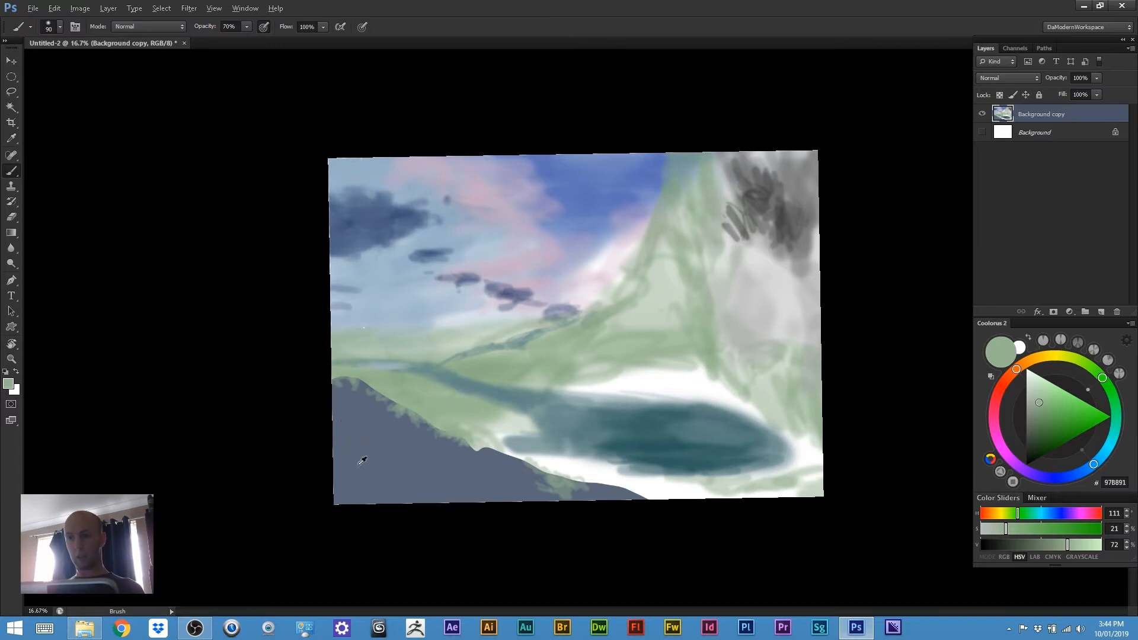
Texture the slate hillside with soft grey 747A73 strokes, enlarging the brush to 200 px, and darken the paint colour to grey-green 5C6658
{"action": "mouse_move", "coordinate": [1029, 428]}
{"action": "left_mouse_down"}
{"action": "mouse_move", "coordinate": [1021, 433]}
{"action": "mouse_move", "coordinate": [1028, 420]}
{"action": "left_mouse_up"}
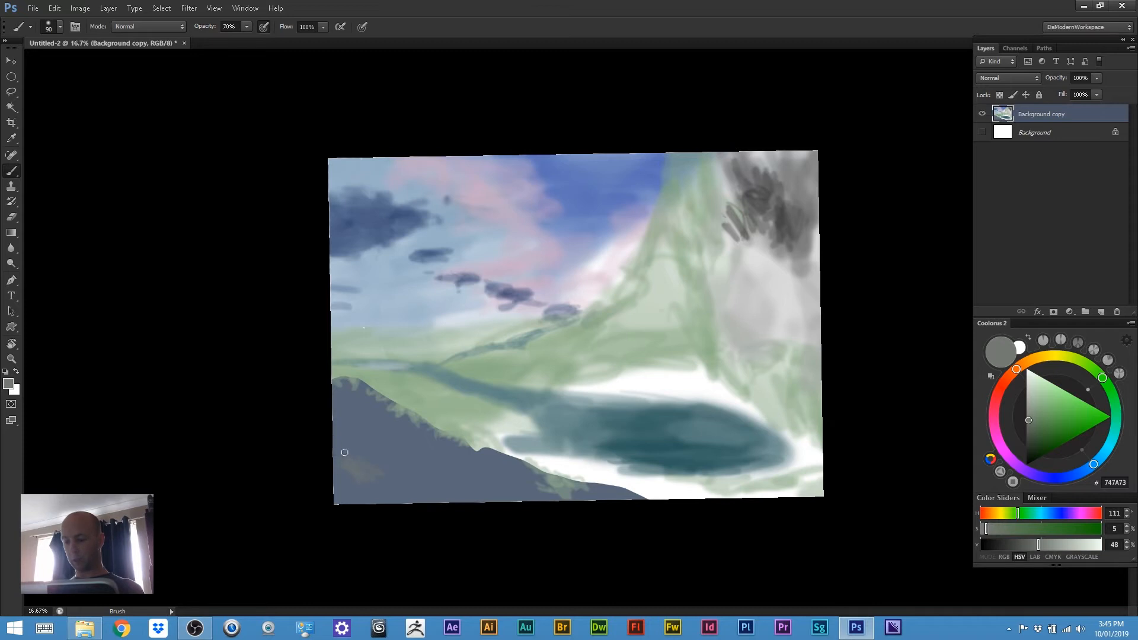
{"action": "key", "text": "bracketright"}
{"action": "key", "text": "bracketright"}
{"action": "key", "text": "bracketright"}
{"action": "mouse_move", "coordinate": [352, 441]}
{"action": "left_mouse_down"}
{"action": "mouse_move", "coordinate": [385, 472]}
{"action": "mouse_move", "coordinate": [334, 415]}
{"action": "mouse_move", "coordinate": [367, 460]}
{"action": "mouse_move", "coordinate": [377, 445]}
{"action": "mouse_move", "coordinate": [385, 485]}
{"action": "mouse_move", "coordinate": [341, 476]}
{"action": "left_mouse_up"}
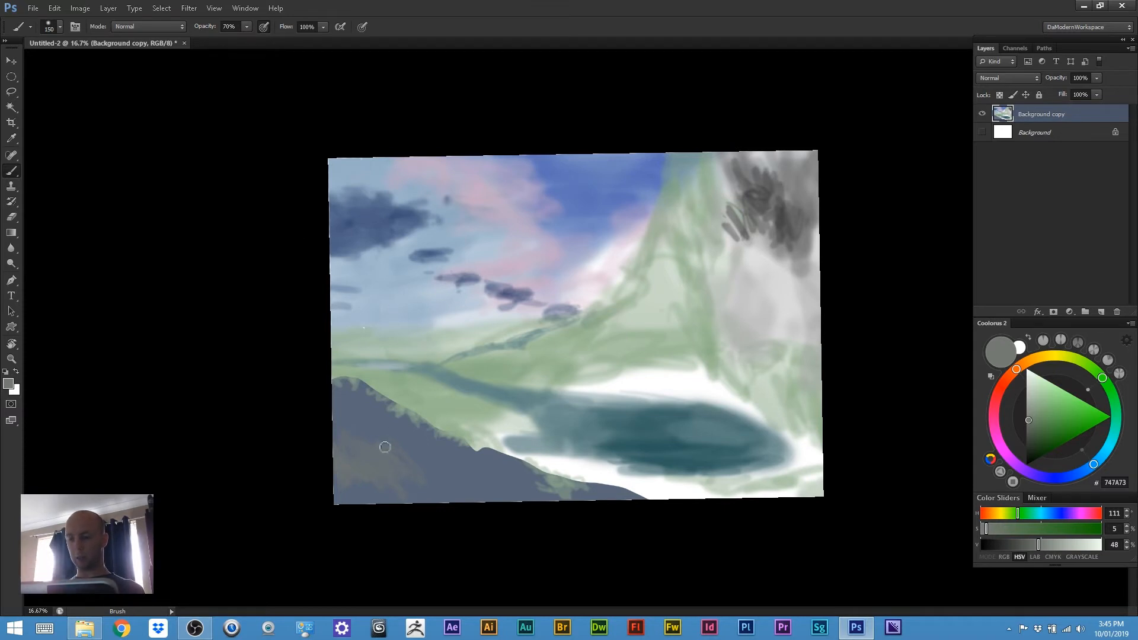
{"action": "key", "text": "bracketright"}
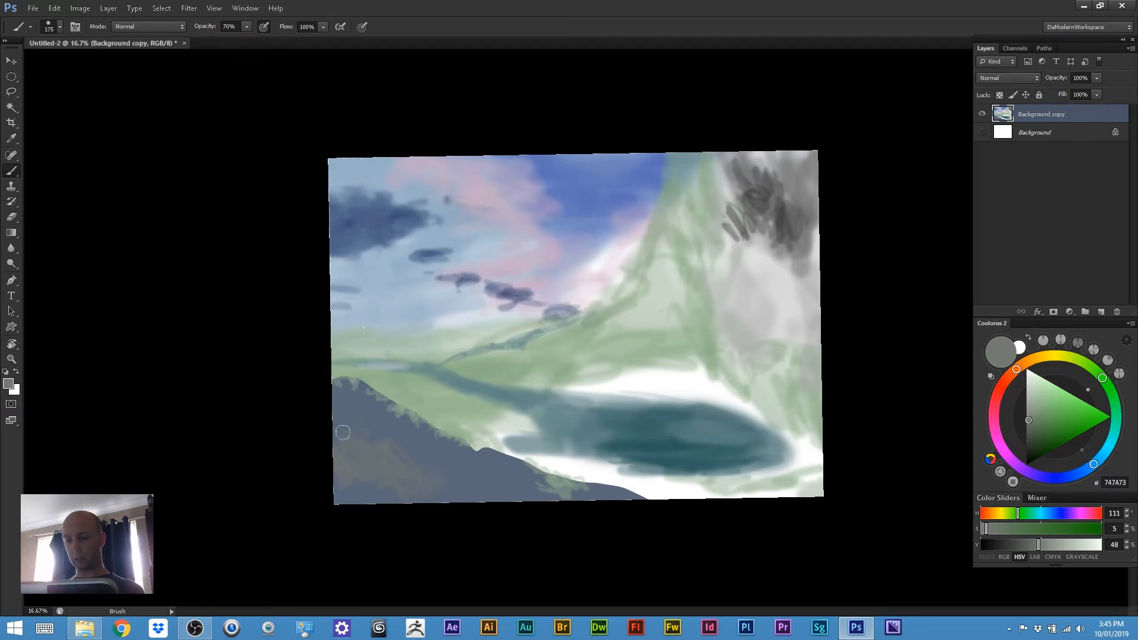
{"action": "key", "text": "bracketright"}
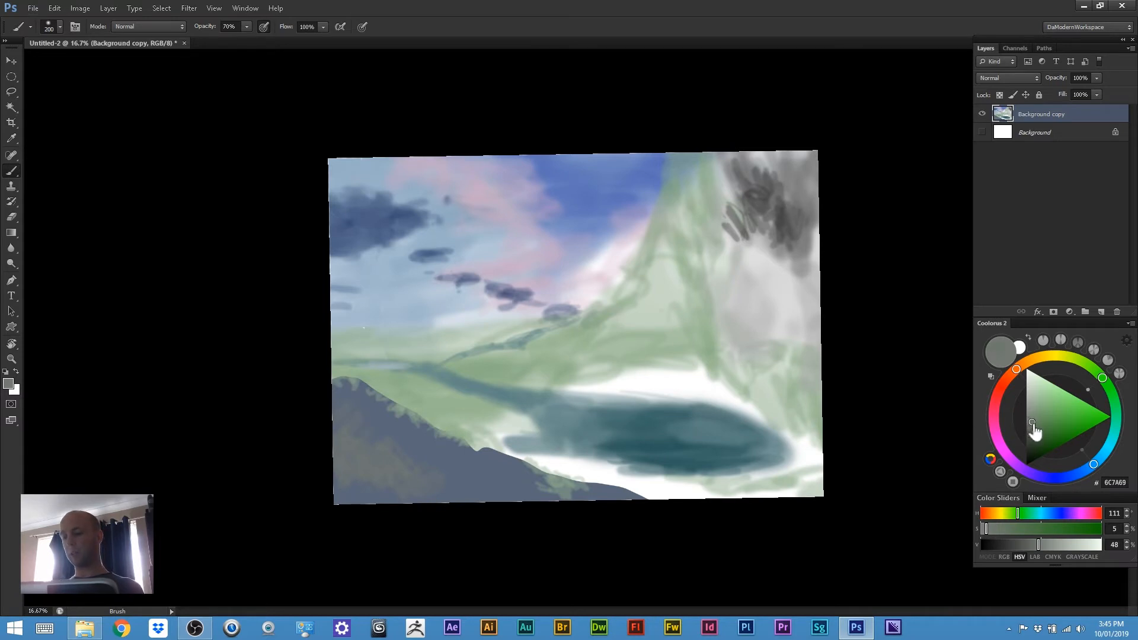
{"action": "left_click", "coordinate": [1029, 424]}
{"action": "left_click", "coordinate": [1030, 429]}
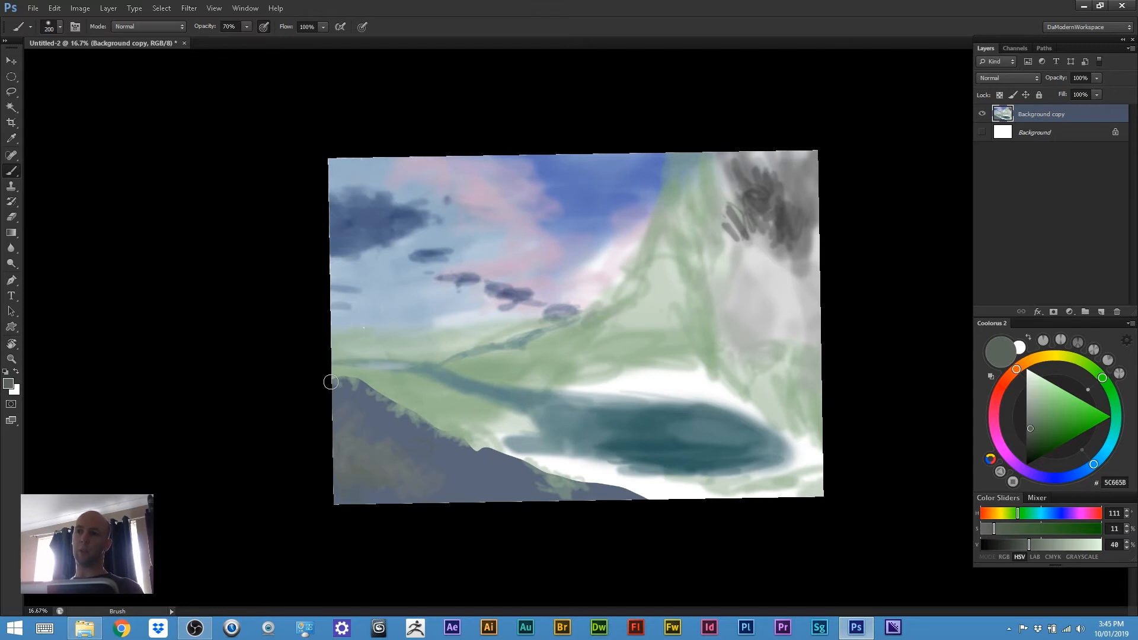
Tone the hillside with blue-grey 5B6266, and dab small foliage clusters over it in sampled green 8EAC8D using a 60 px brush
{"action": "left_click_drag", "start_coordinate": [1086, 463], "coordinate": [1090, 474]}
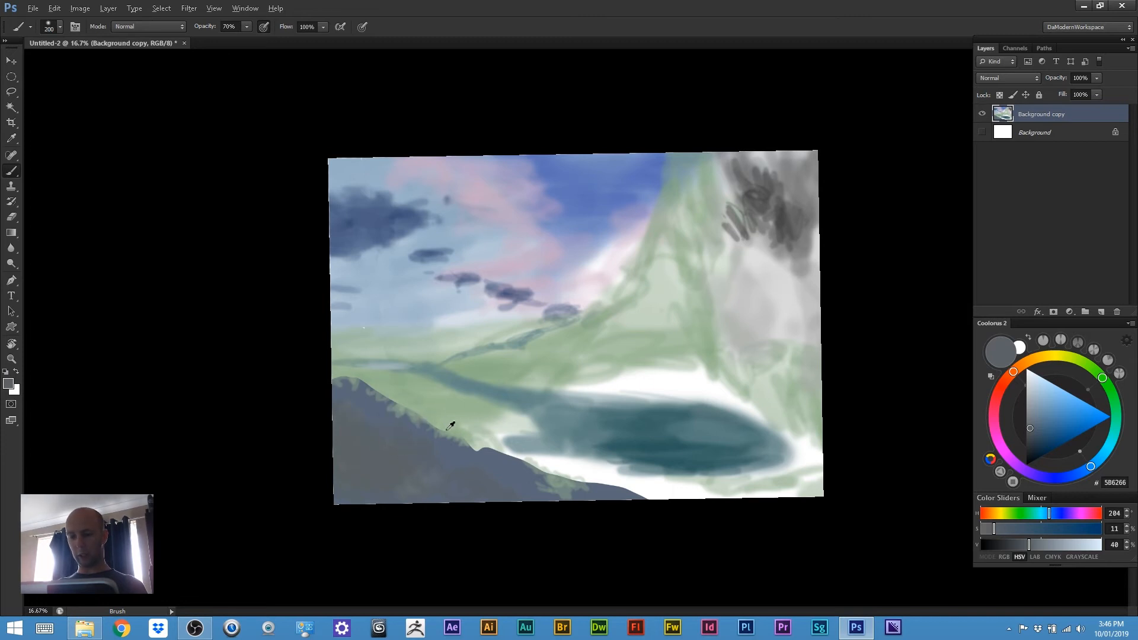
{"action": "left_click", "coordinate": [425, 411], "text": "alt"}
{"action": "key", "text": "bracketleft"}
{"action": "key", "text": "bracketleft"}
{"action": "key", "text": "bracketleft"}
{"action": "key", "text": "bracketleft"}
{"action": "key", "text": "bracketleft"}
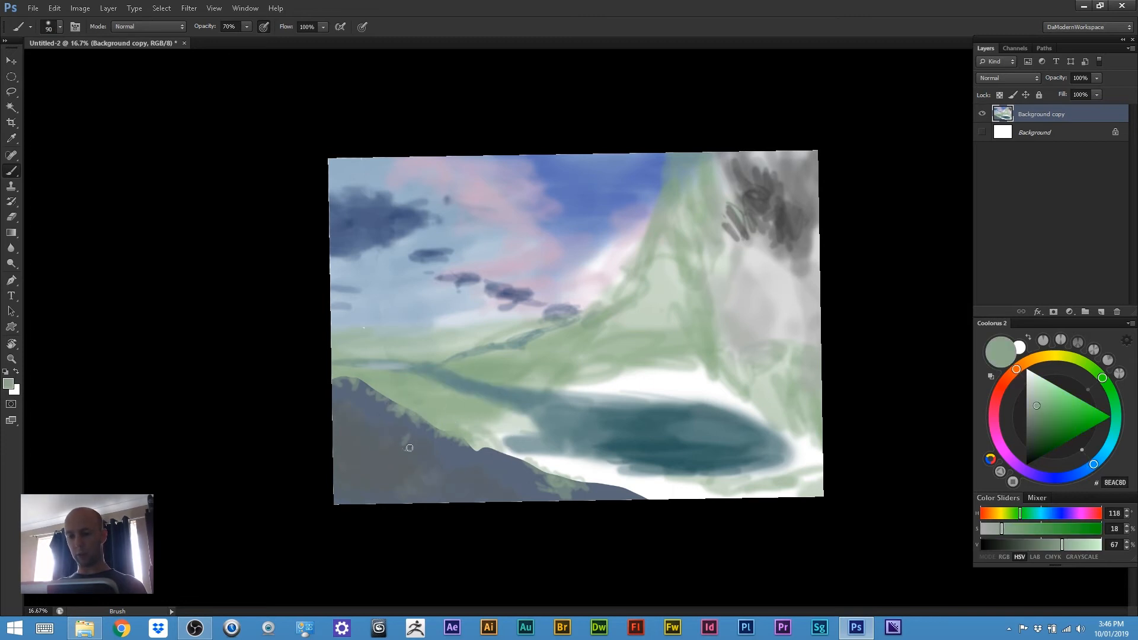
{"action": "key", "text": "bracketleft"}
{"action": "key", "text": "bracketleft"}
{"action": "key", "text": "bracketleft"}
{"action": "left_click_drag", "start_coordinate": [391, 440], "coordinate": [388, 447]}
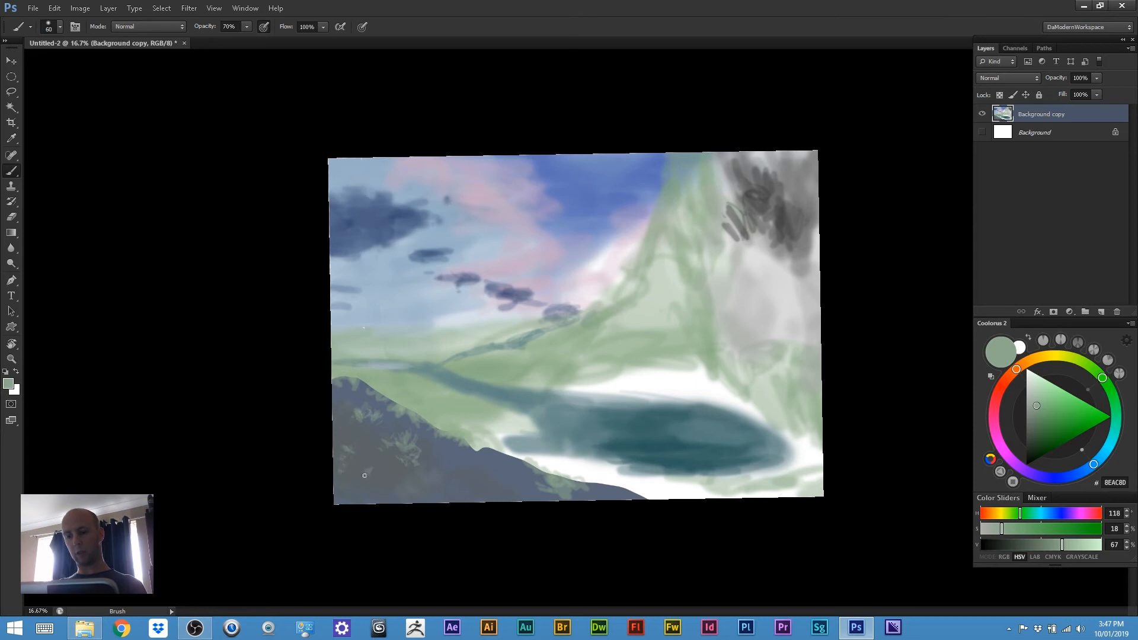
{"action": "left_click_drag", "start_coordinate": [364, 475], "coordinate": [370, 475]}
{"action": "key", "text": "ctrl+alt+z"}
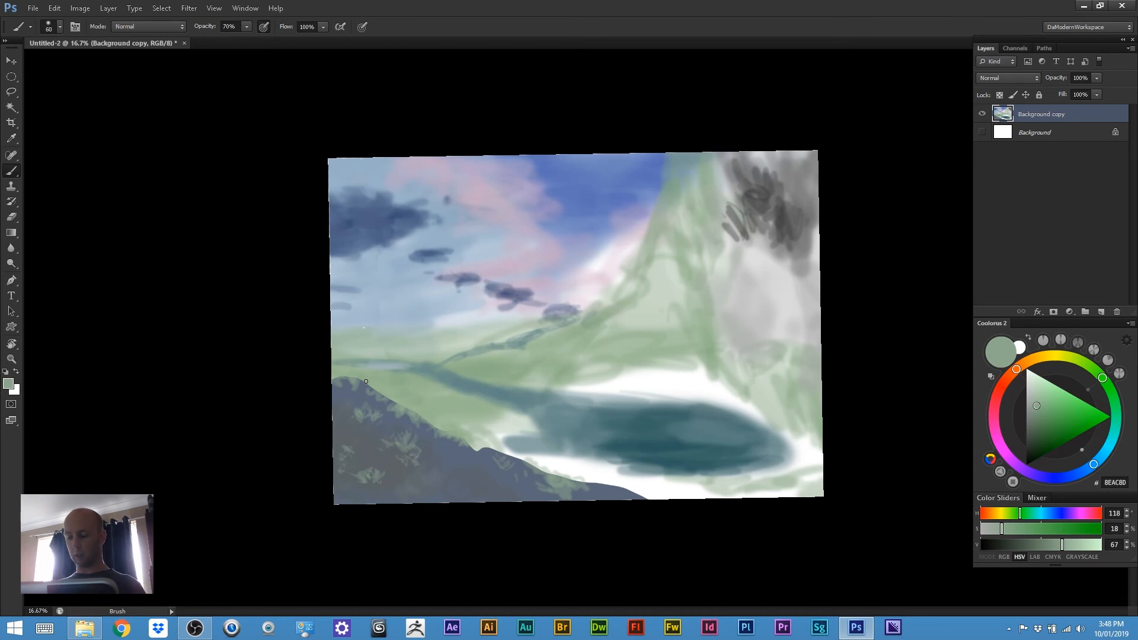
Paint a near-black 282828 shadow spot among the foliage in the middle of the hillside and raise the brush opacity to 100%
{"action": "right_click", "coordinate": [500, 375]}
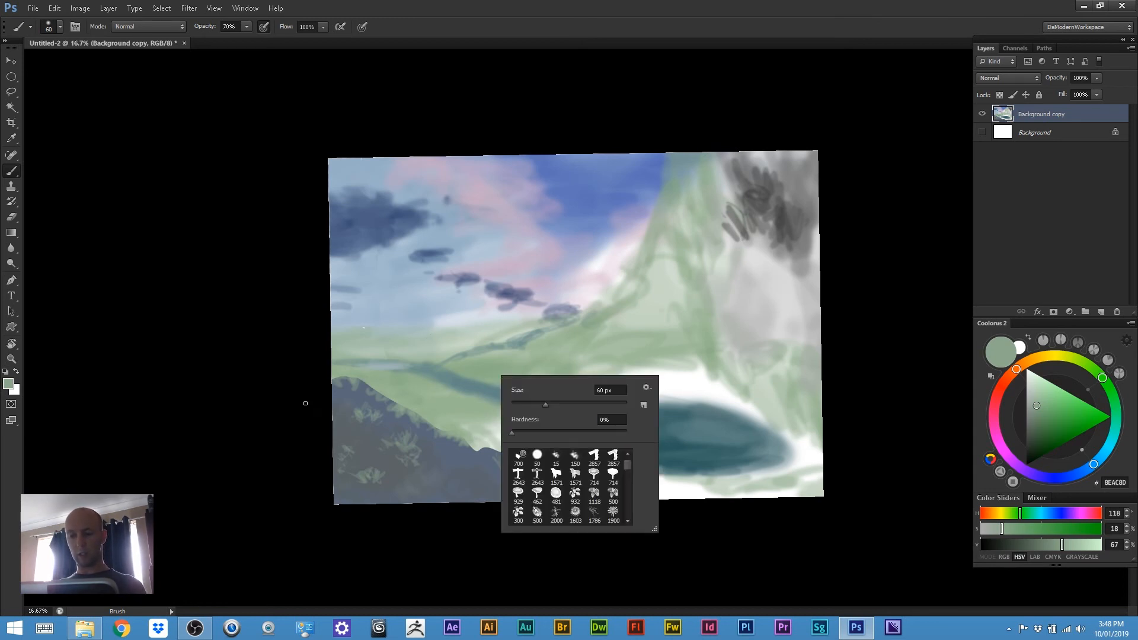
{"action": "left_click", "coordinate": [298, 418]}
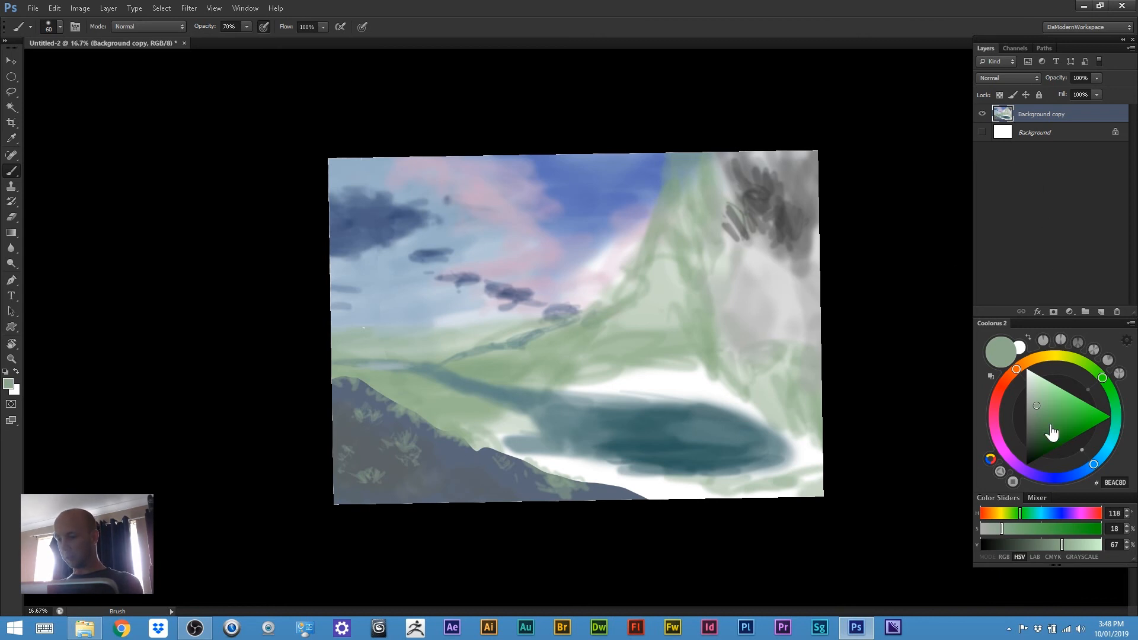
{"action": "left_click", "coordinate": [1027, 444]}
{"action": "left_click", "coordinate": [1027, 448]}
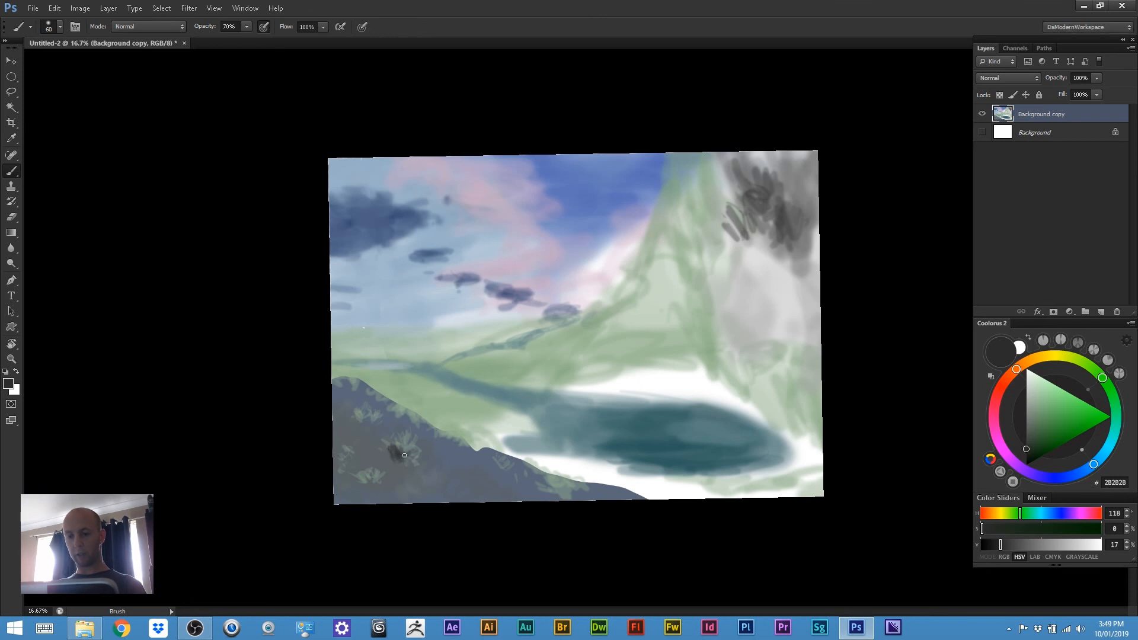
{"action": "left_click_drag", "start_coordinate": [394, 456], "coordinate": [388, 451]}
{"action": "key", "text": "bracketright"}
{"action": "key", "text": "bracketright"}
{"action": "key", "text": "0"}
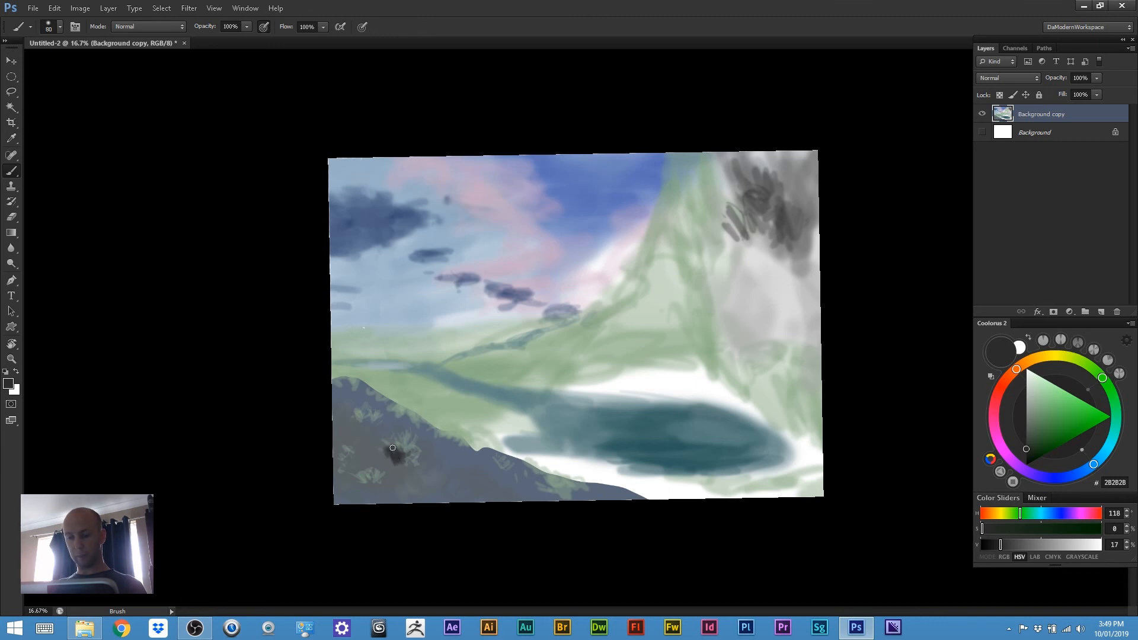
Increase the brush hardness, reduce its size to 45 px, and define the dark shadow spot with crisper strokes extending down the slope
{"action": "key", "text": "bracketleft"}
{"action": "right_click", "coordinate": [384, 427]}
{"action": "left_click_drag", "start_coordinate": [467, 496], "coordinate": [503, 501]}
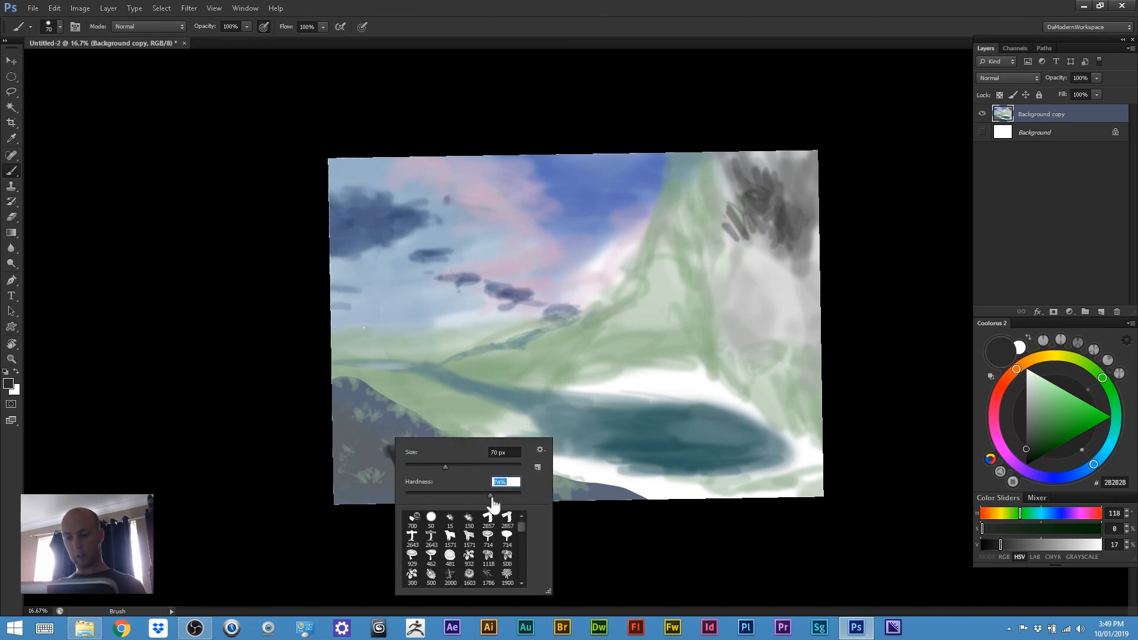
{"action": "left_click", "coordinate": [284, 419]}
{"action": "key", "text": "bracketleft"}
{"action": "key", "text": "bracketleft"}
{"action": "key", "text": "bracketleft"}
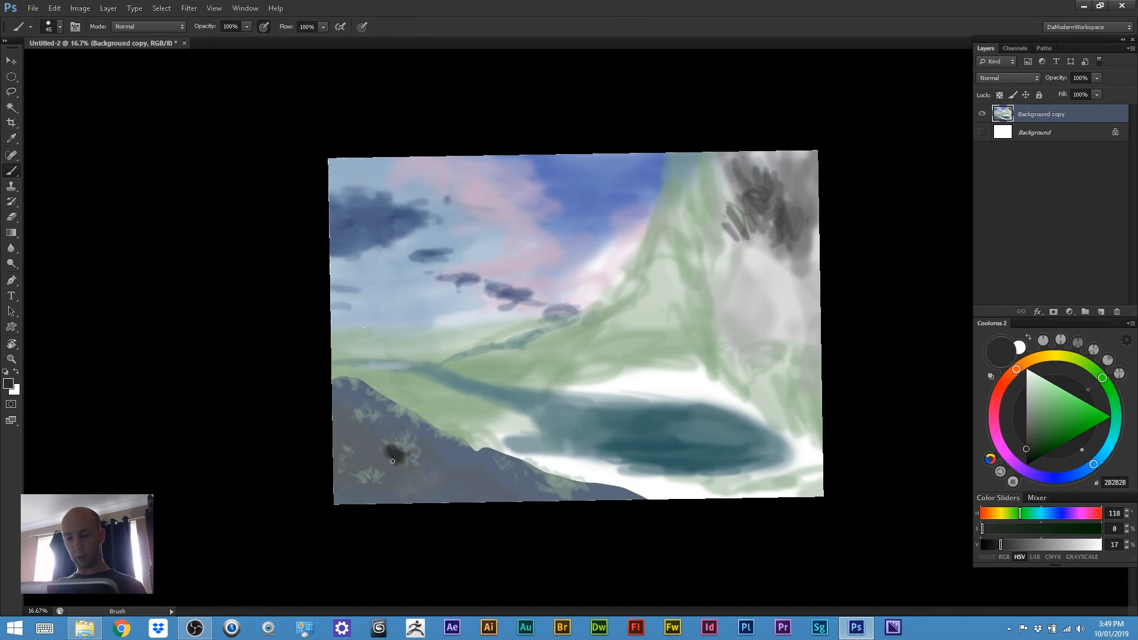
{"action": "left_click_drag", "start_coordinate": [394, 451], "coordinate": [393, 456]}
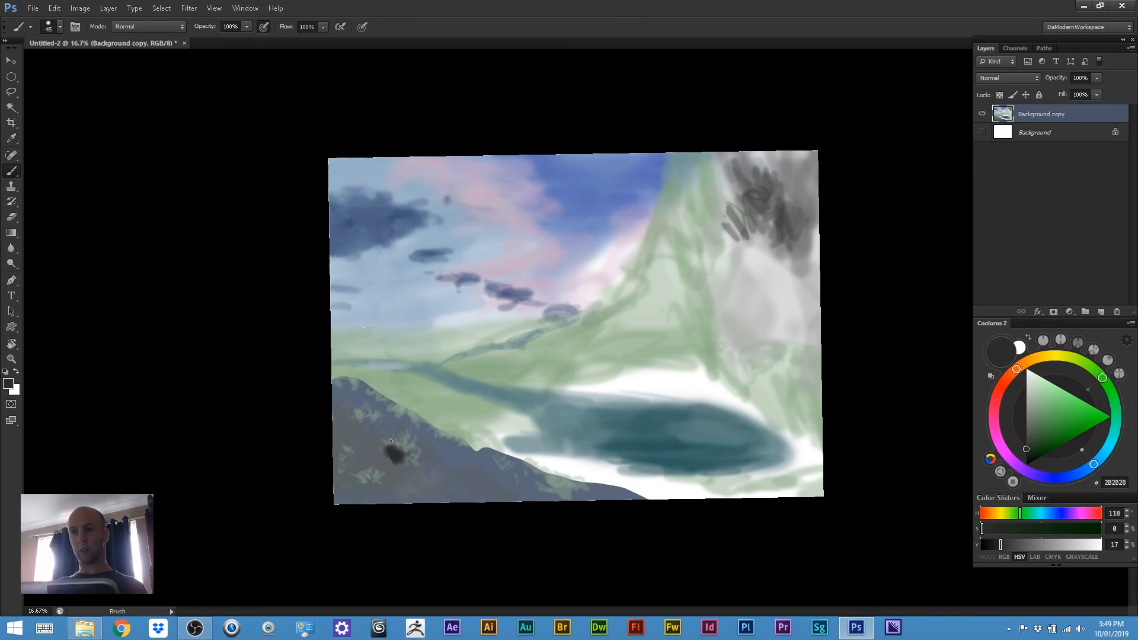
{"action": "left_click_drag", "start_coordinate": [393, 454], "coordinate": [414, 465]}
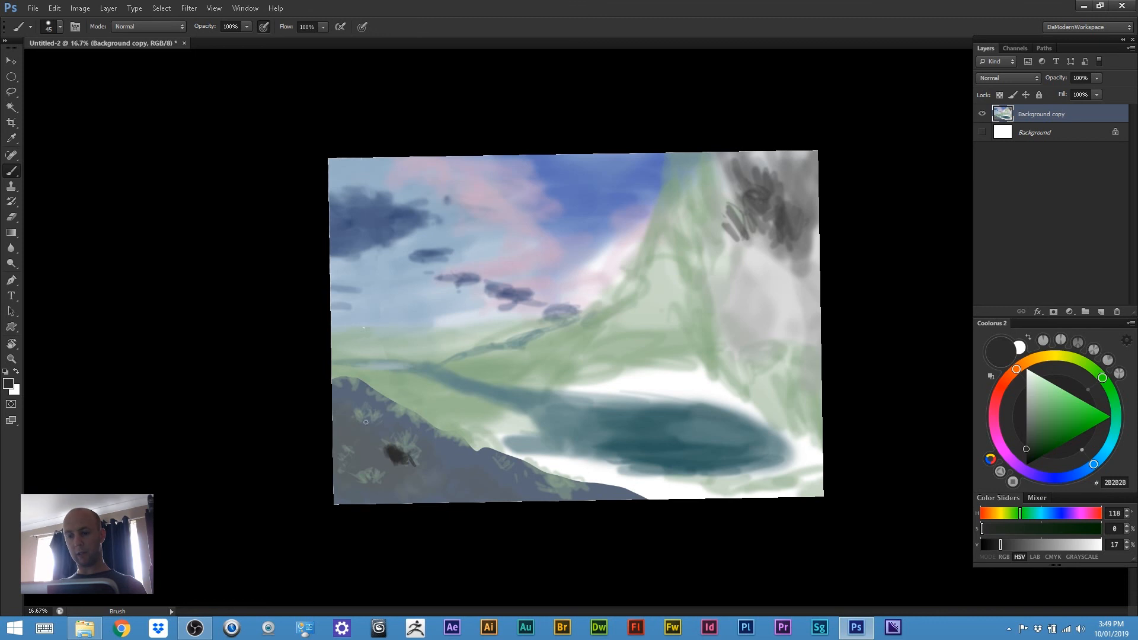
Add smaller near-black shadow dabs among the upper-left hillside foliage and at its crest, using a 50 px brush for the crest
{"action": "left_click_drag", "start_coordinate": [368, 422], "coordinate": [343, 428]}
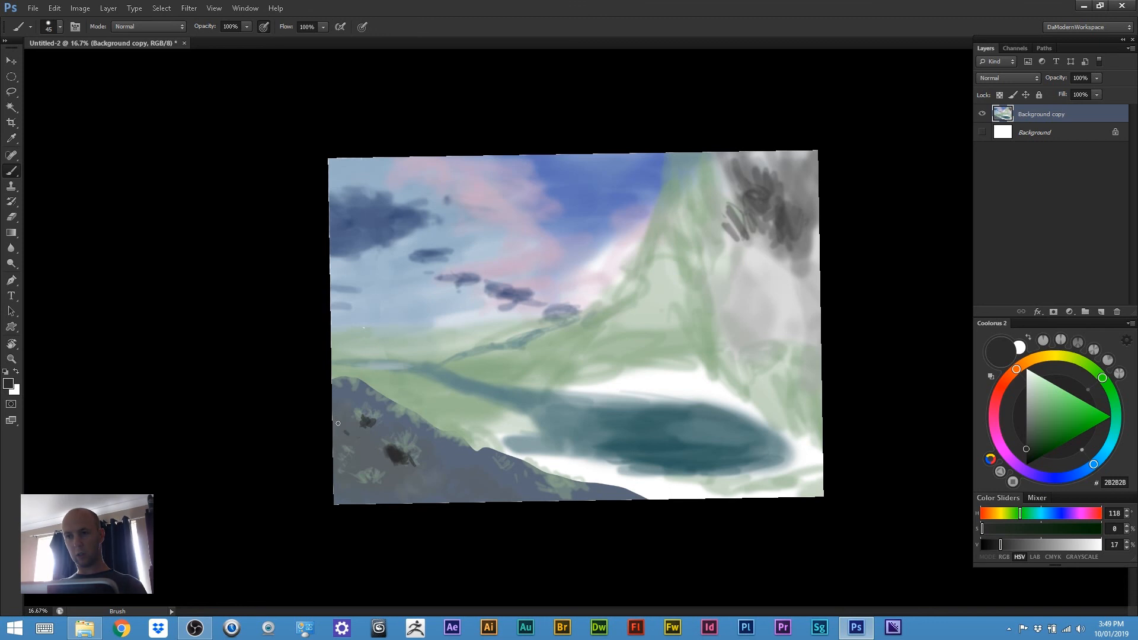
{"action": "key", "text": "]"}
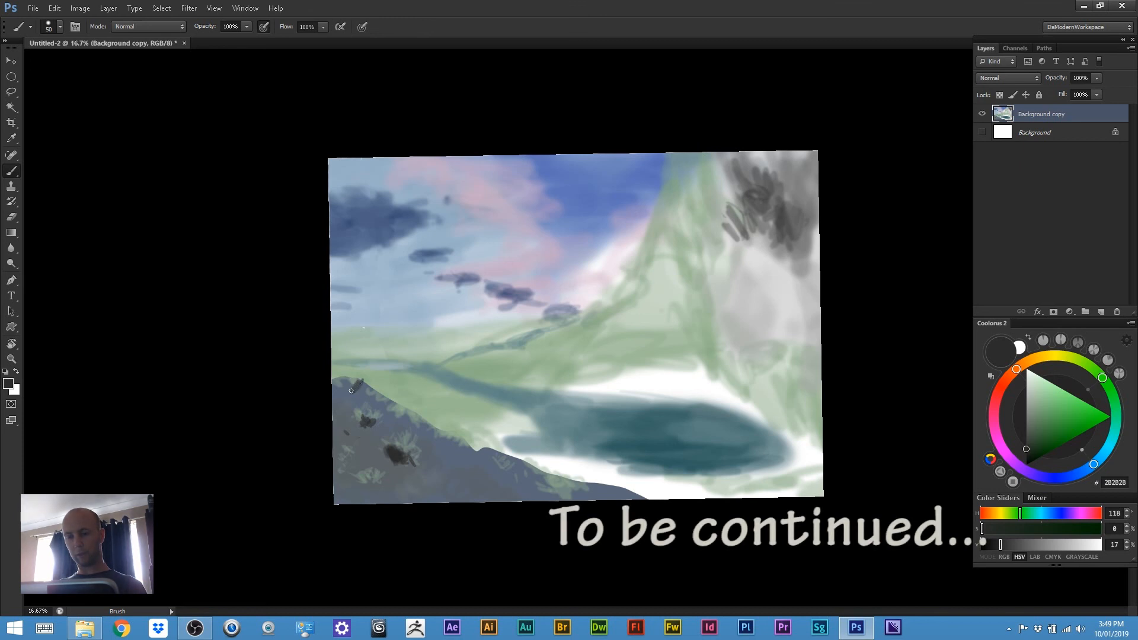
{"action": "left_click_drag", "start_coordinate": [354, 390], "coordinate": [357, 382]}
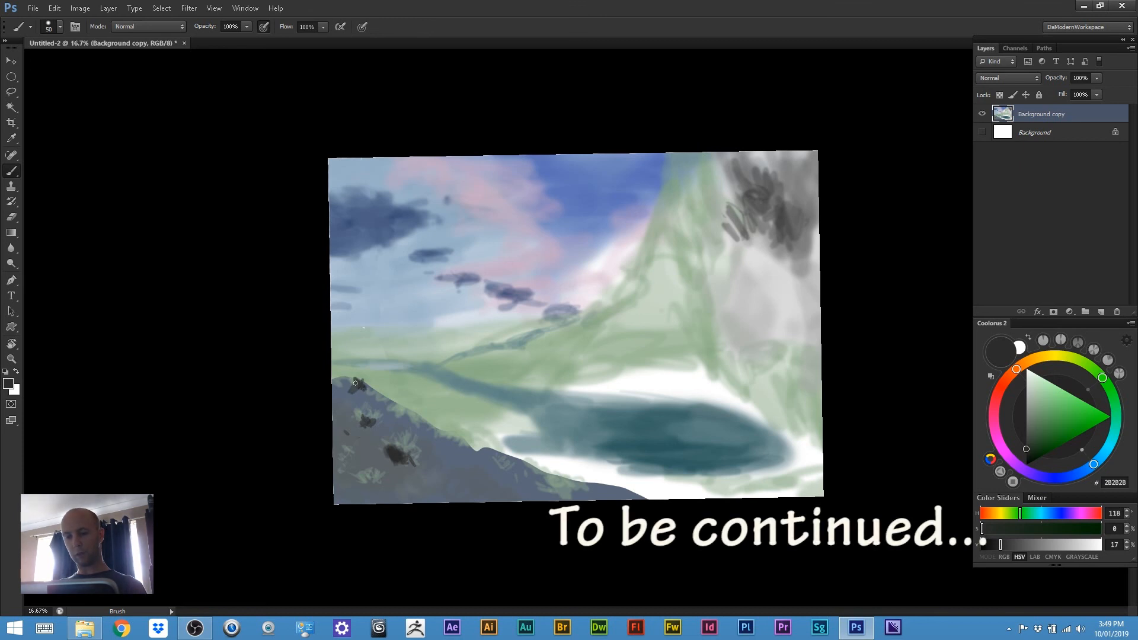